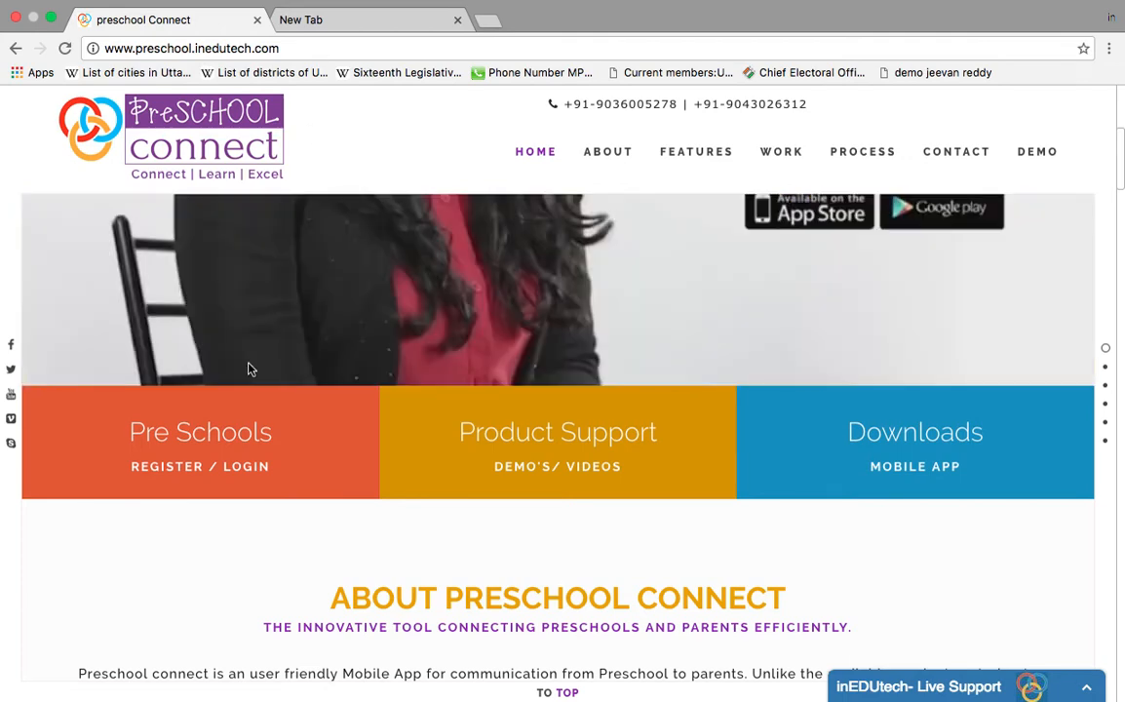
Step: Load the preschool admin site in a new tab and go to 'New Preschool? Register Here'
left_click(207, 463)
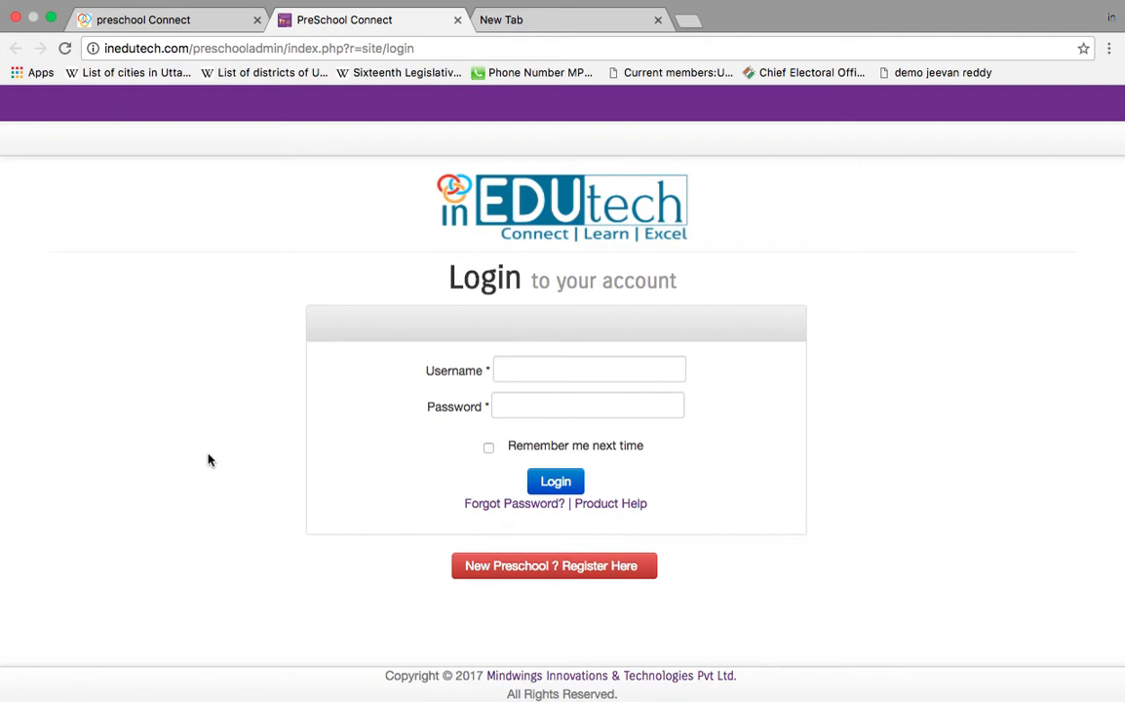
left_click(566, 30)
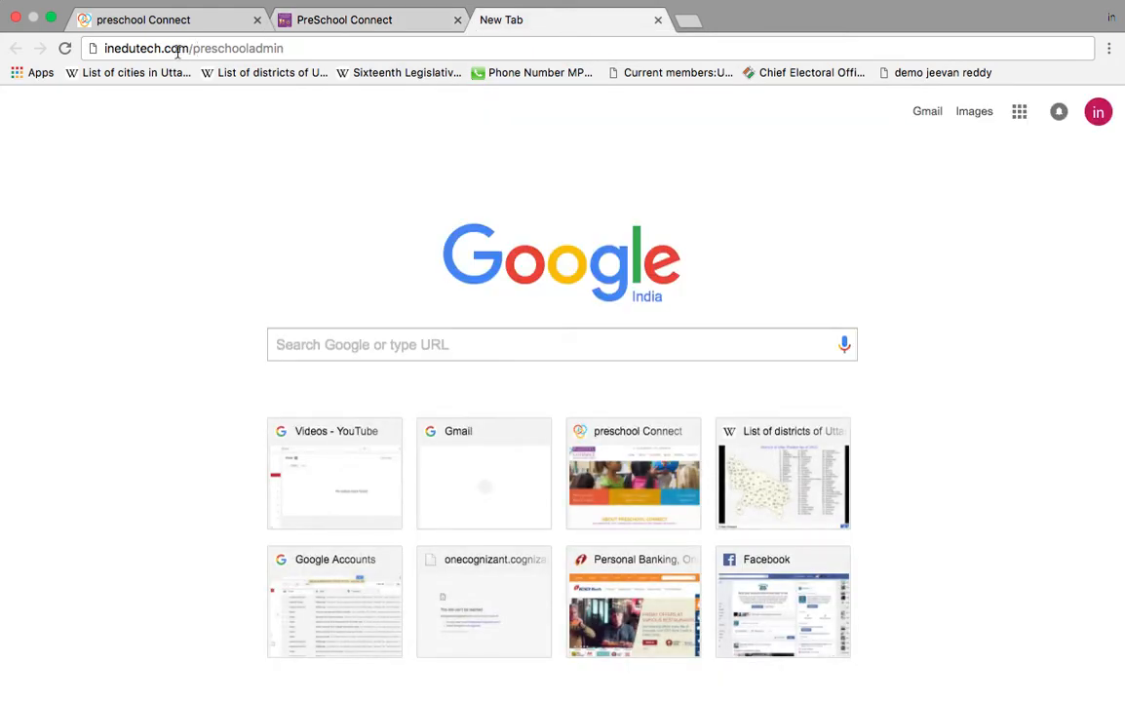
left_click(297, 50)
key("Return")
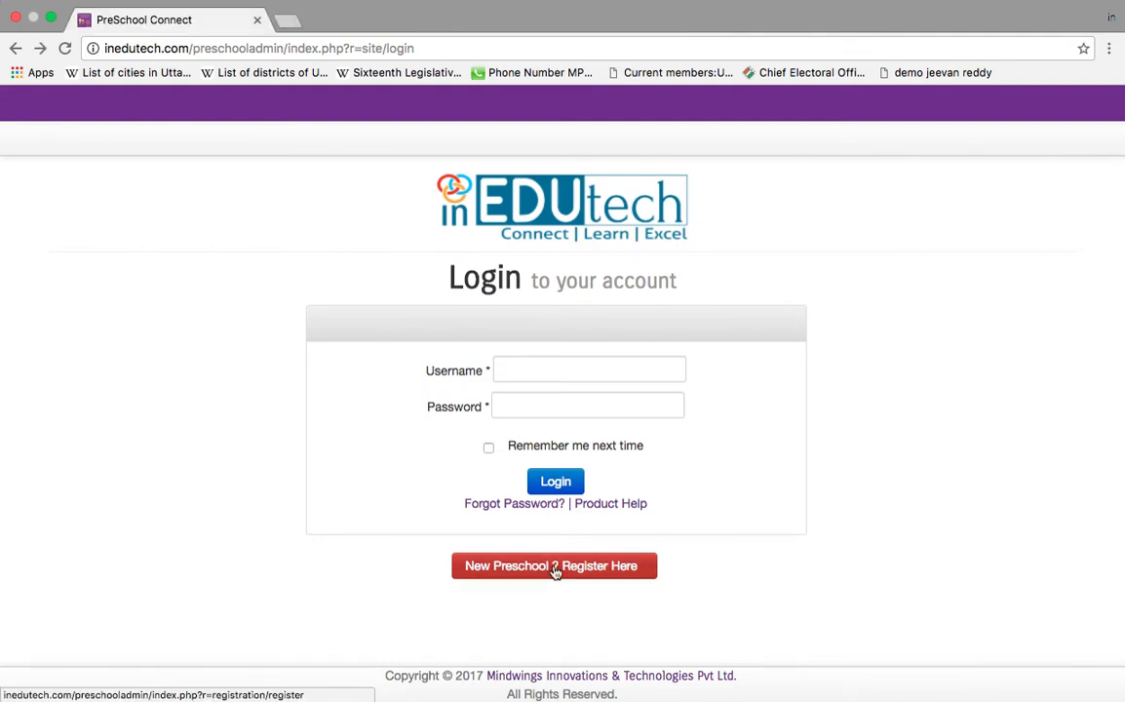
left_click(554, 569)
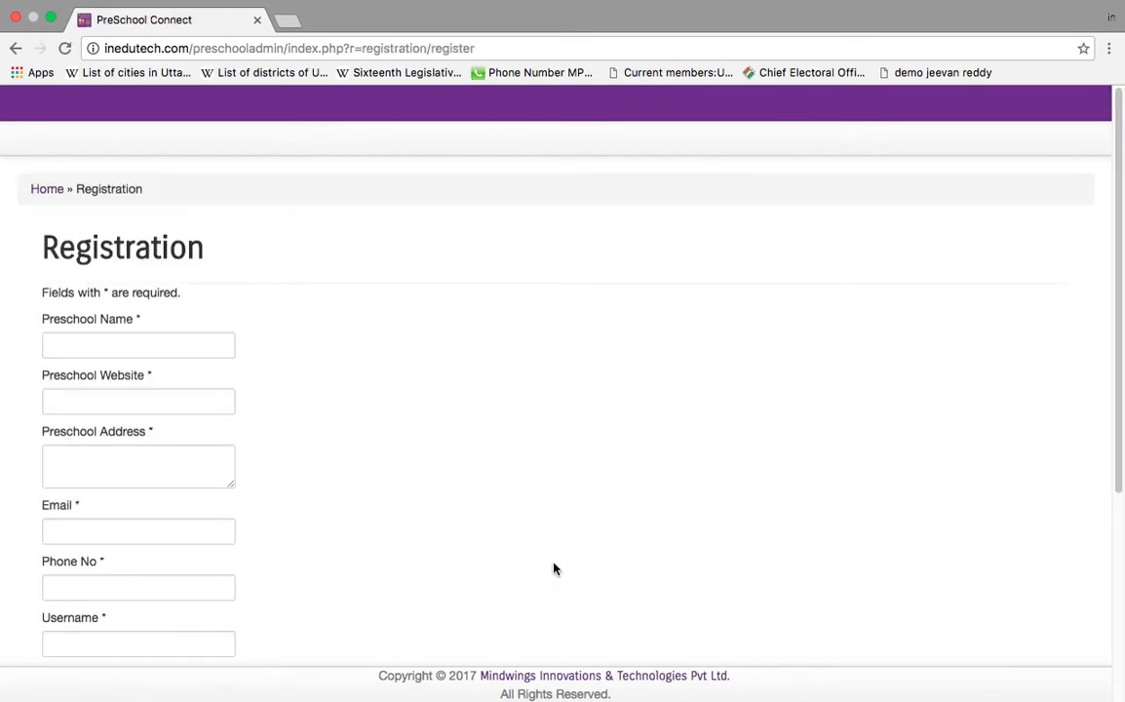
Step: Enter the name 'Kids Castle Demo Preschool', the suggested website, and the preschool's street address
left_click(120, 354)
left_click(125, 370)
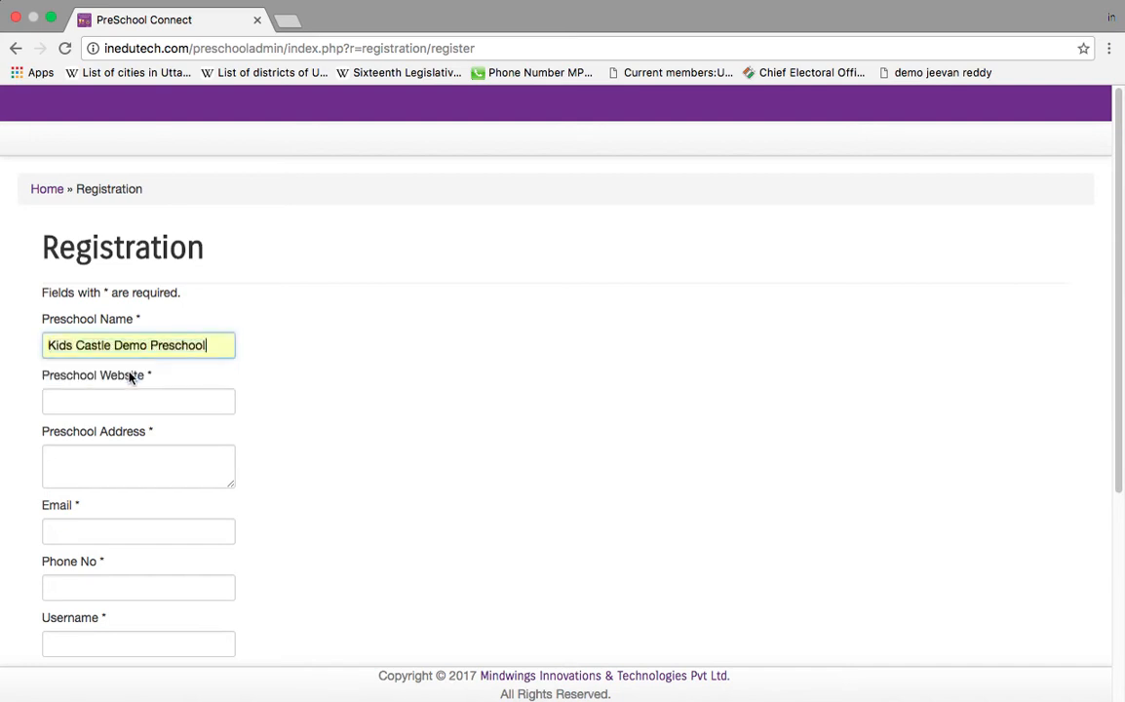
left_click(130, 407)
left_click(138, 426)
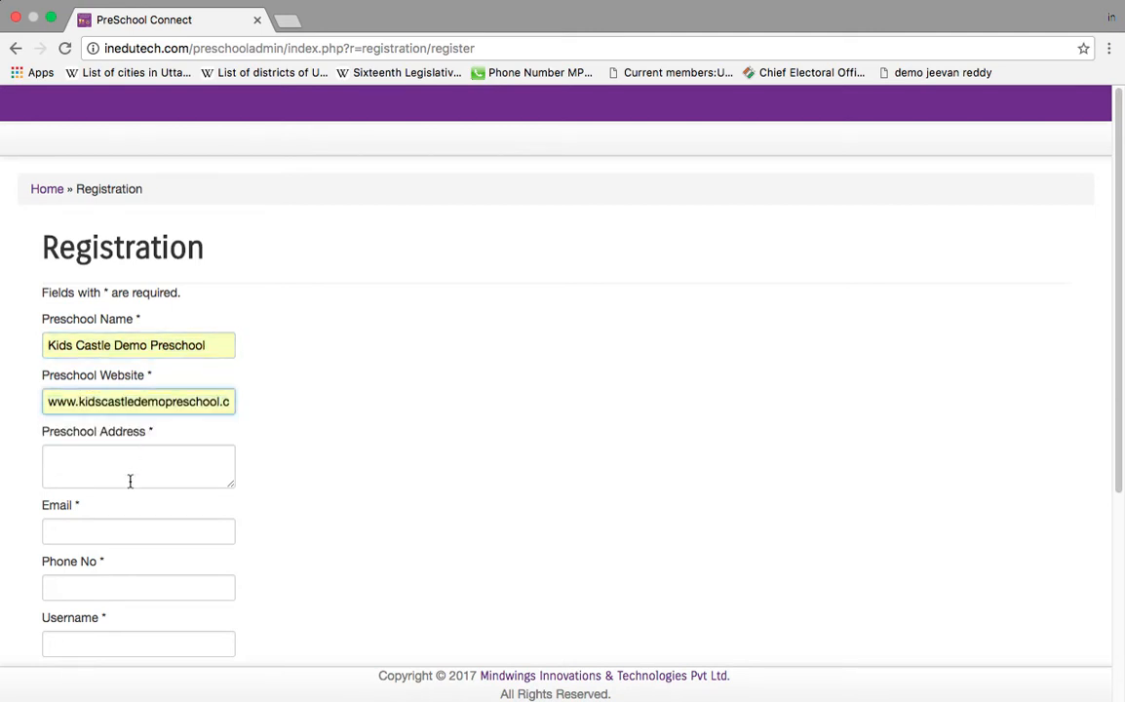
left_click(130, 475)
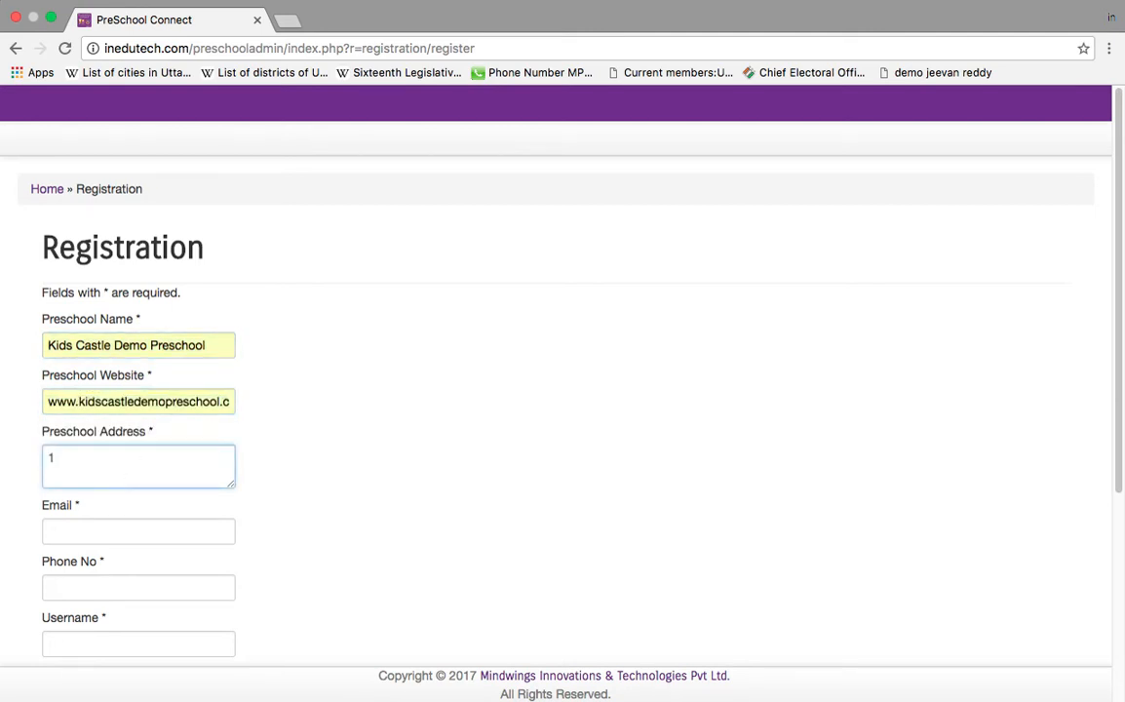
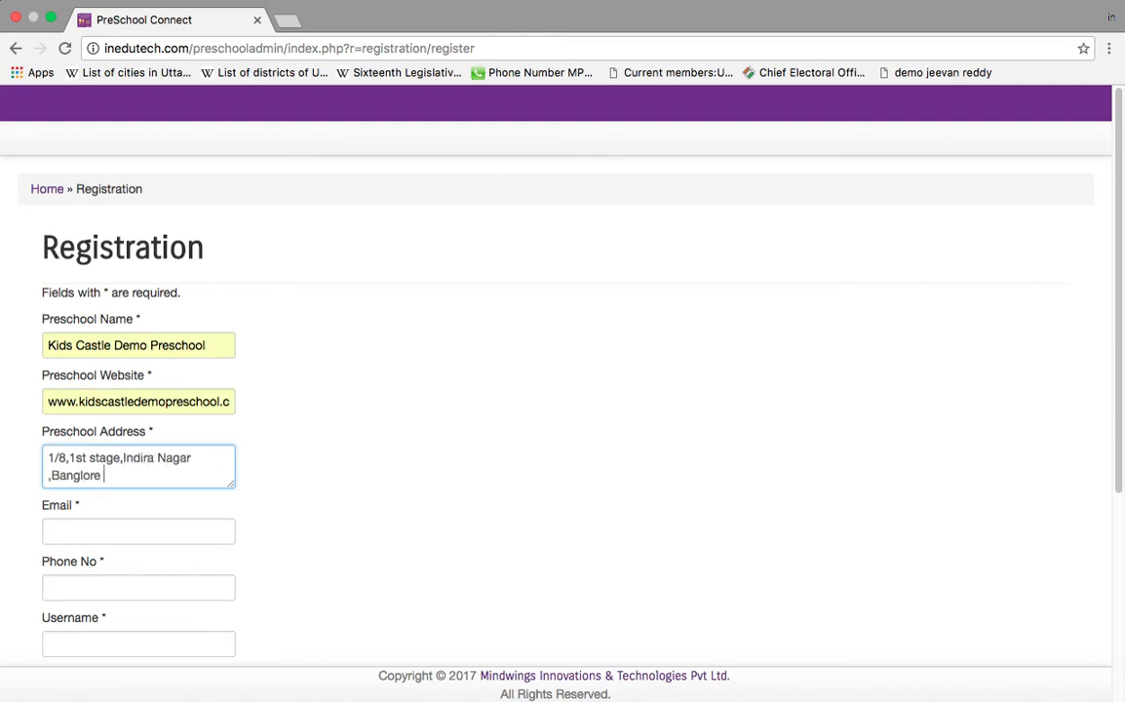
left_click(151, 528)
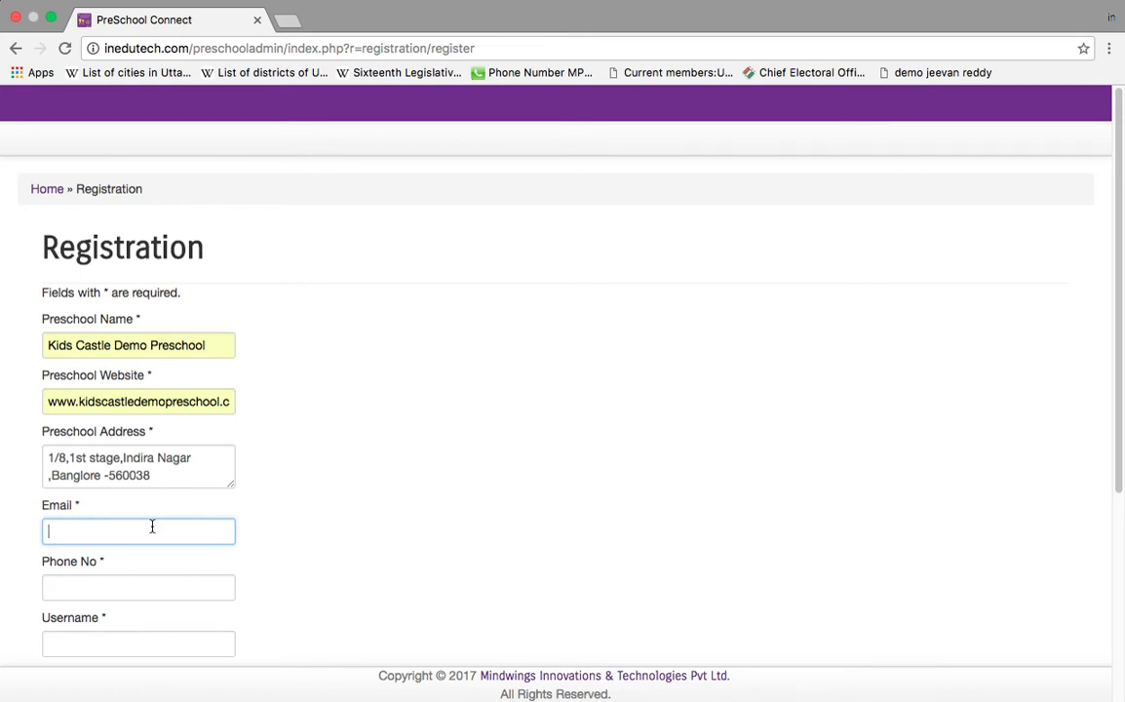
Step: Fill the school's email, phone number and username from the saved suggestions
left_click(152, 526)
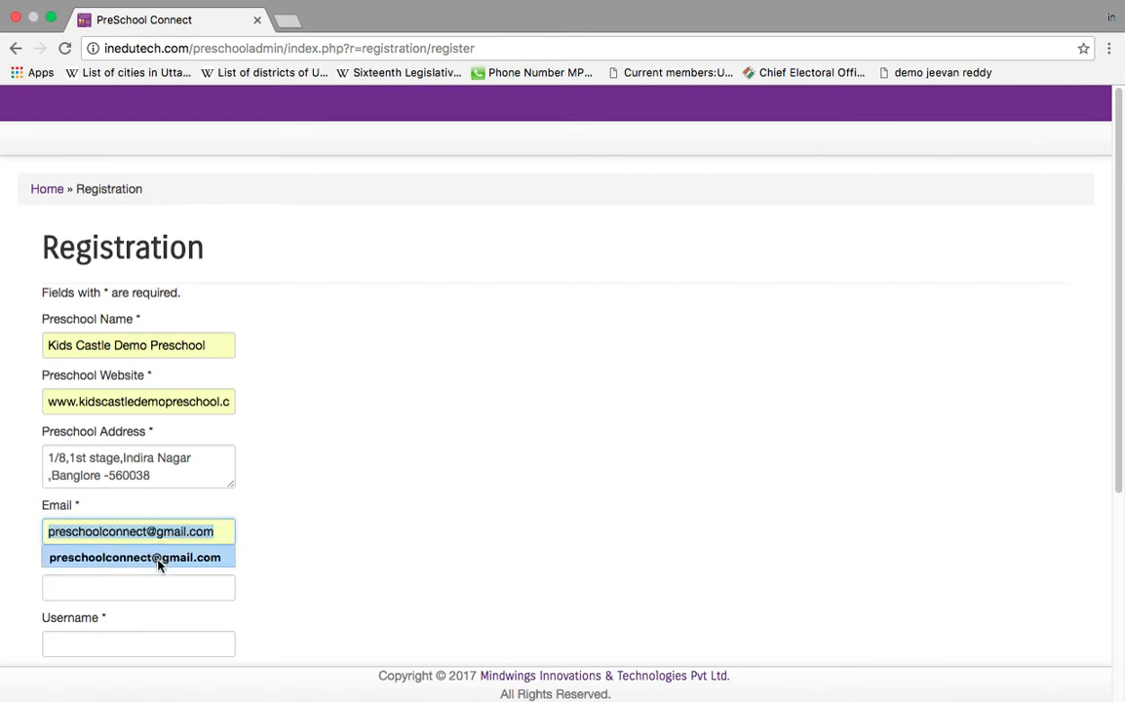
left_click(160, 560)
scroll(156, 507, "down", 3)
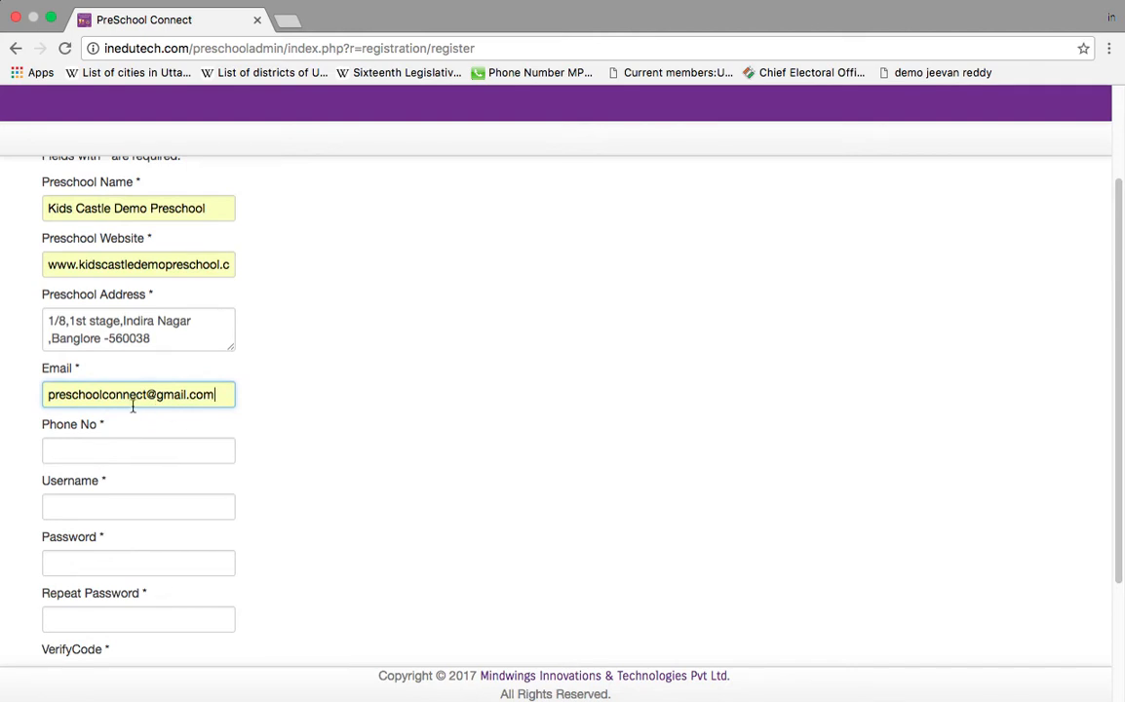
left_click(141, 457)
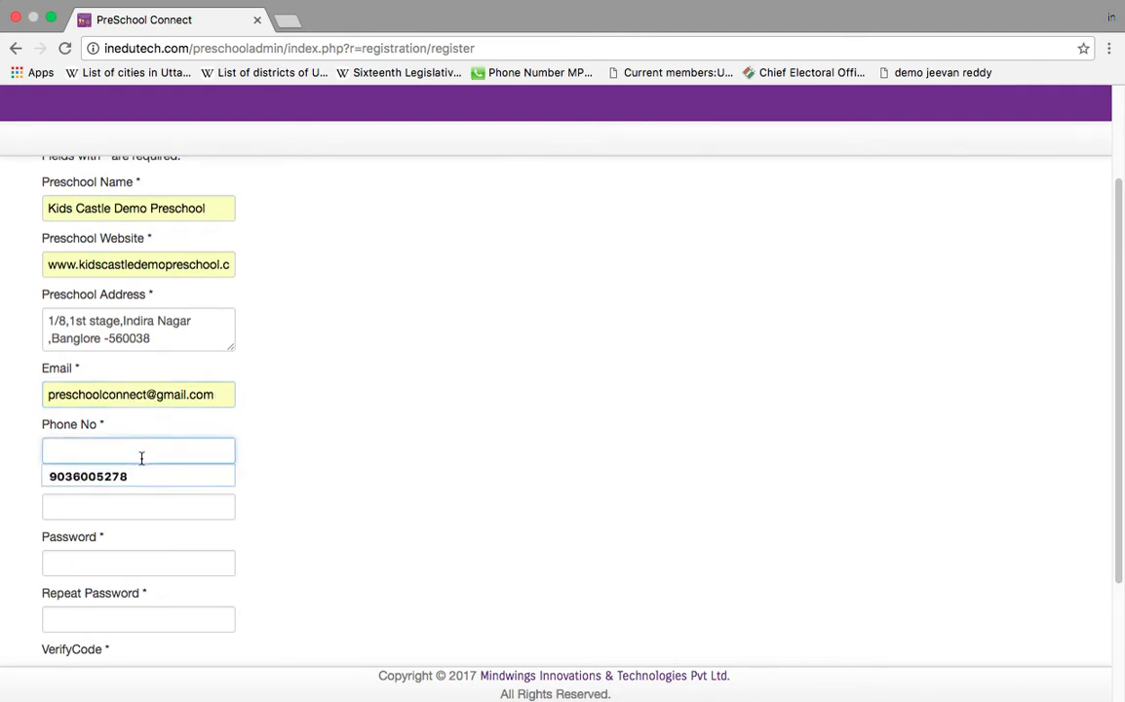
left_click(143, 476)
left_click(144, 504)
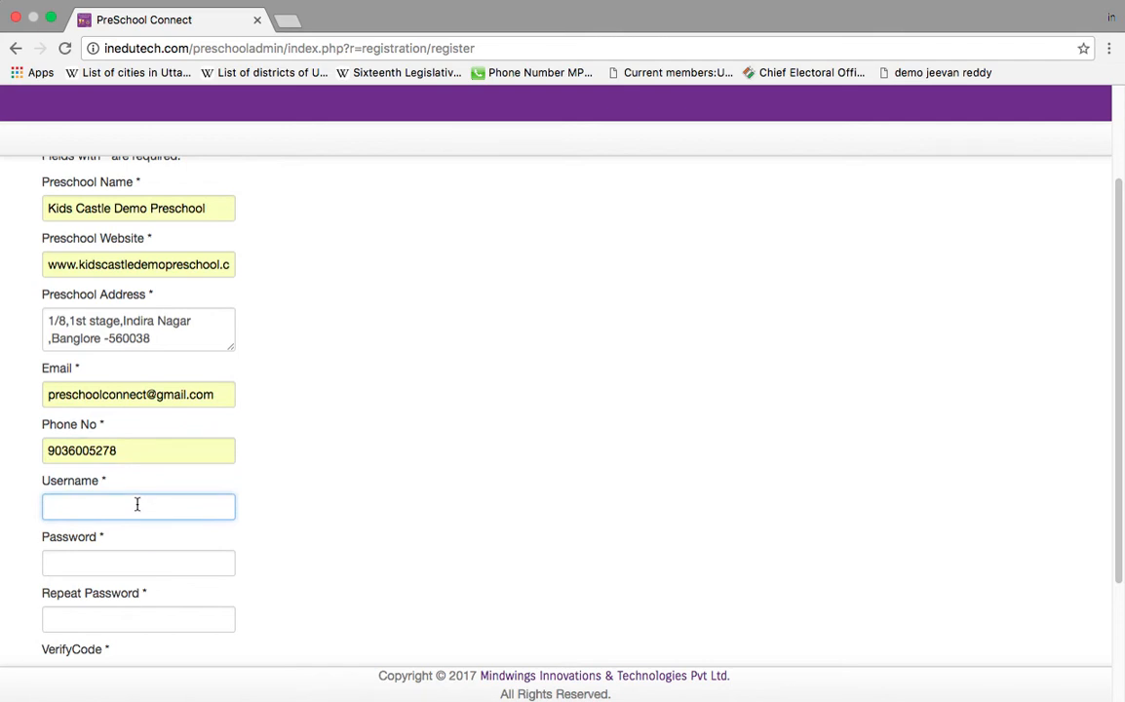
left_click(137, 503)
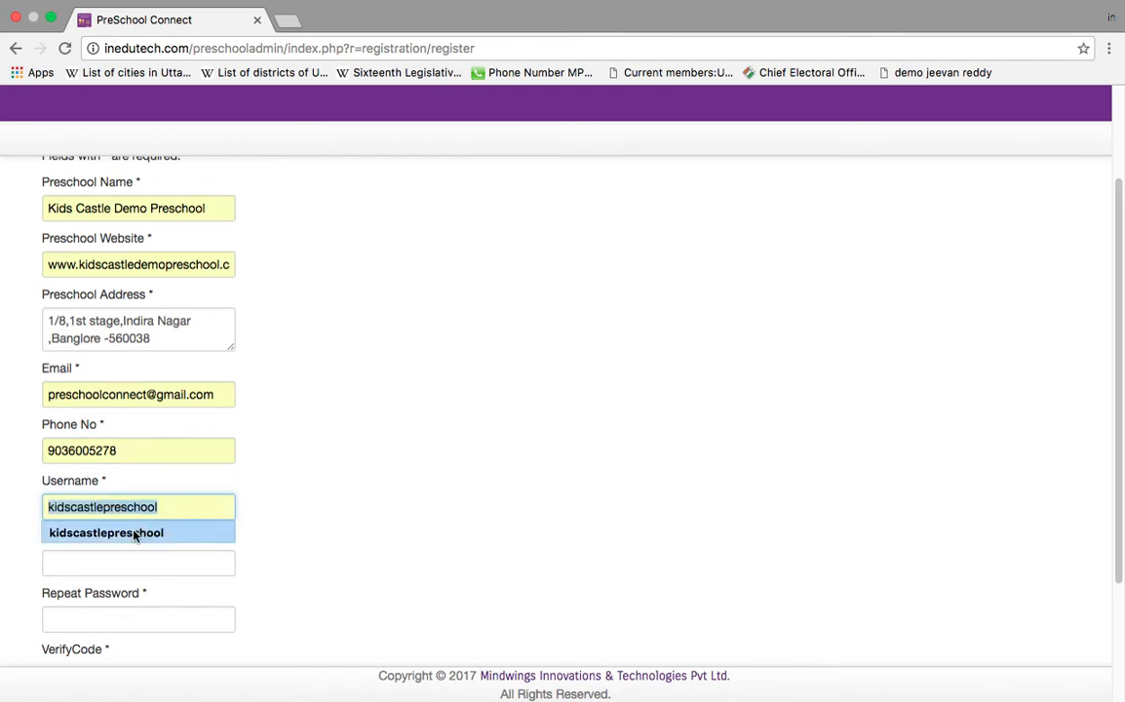
left_click(127, 533)
Step: Enter and repeat the account password, type the verification code, and register
scroll(130, 557, "down", 3)
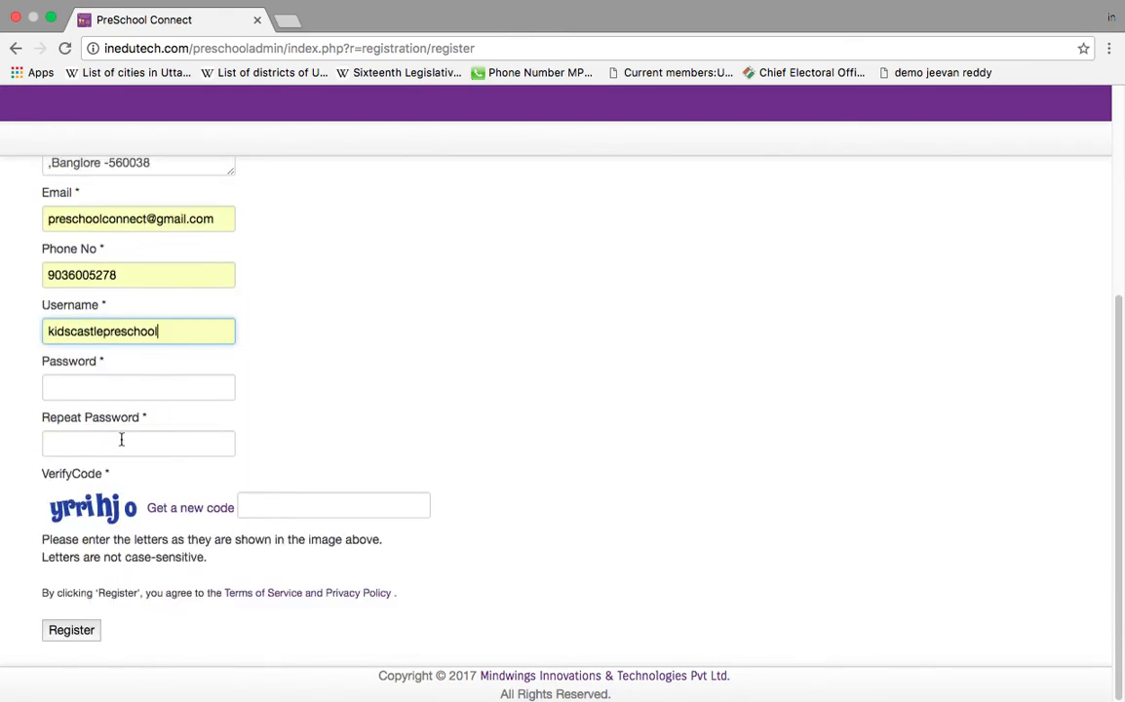
left_click(126, 383)
type("•••••••")
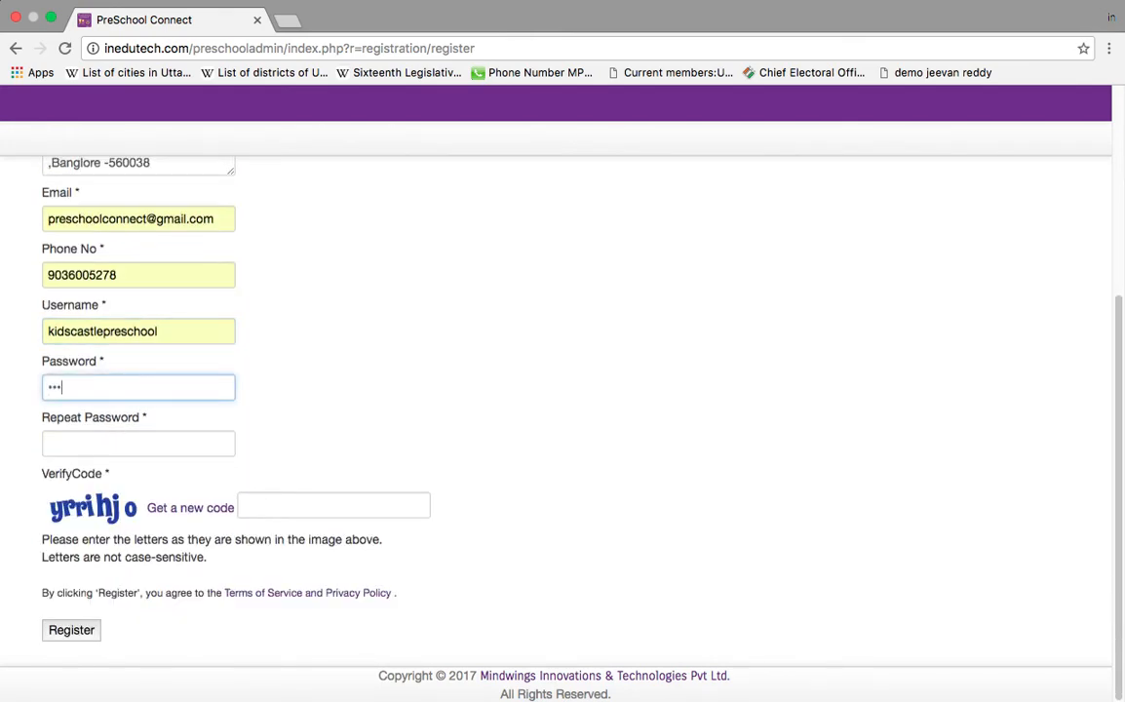
key("Tab")
type("•••••••")
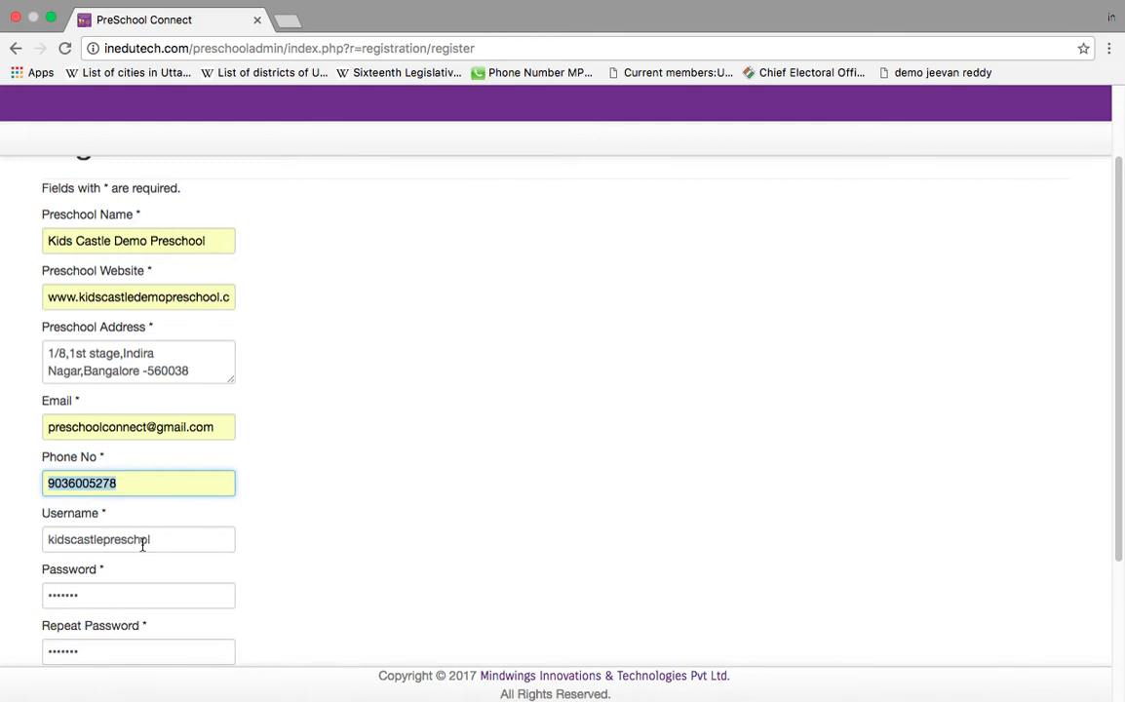
scroll(293, 527, "down", 3)
left_click(298, 507)
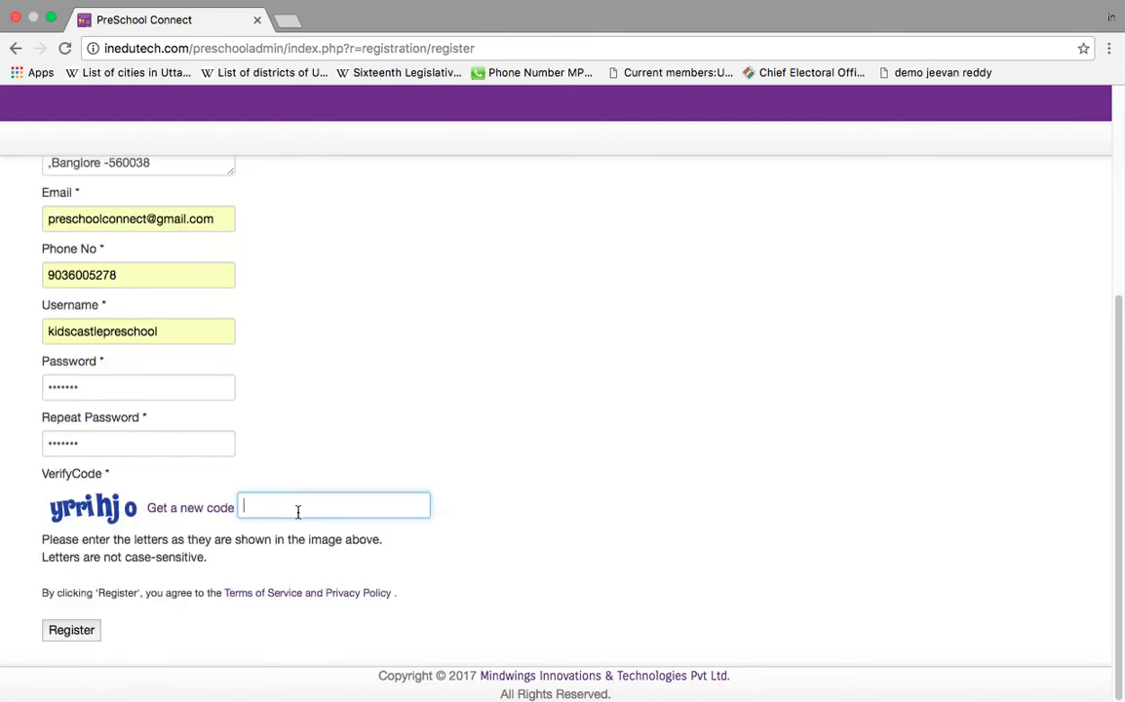
type("yrrihjo")
left_click(88, 632)
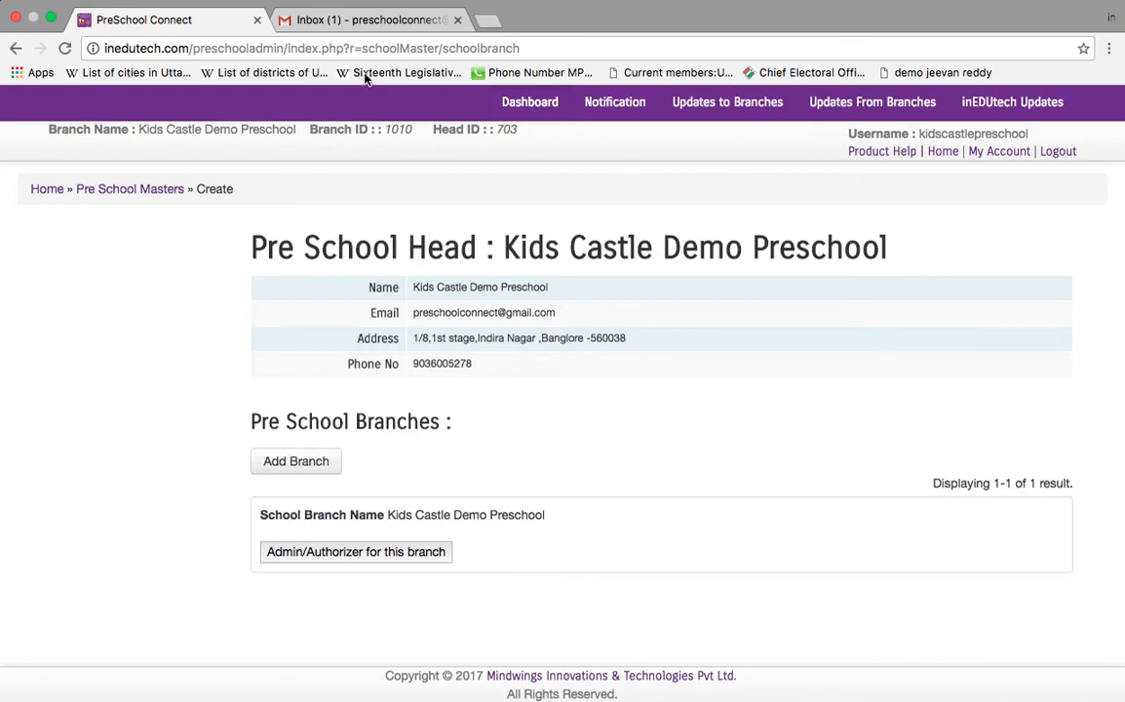
Step: Read the 'Your Organization Login details' email in Gmail, then return to the head page
left_click(345, 20)
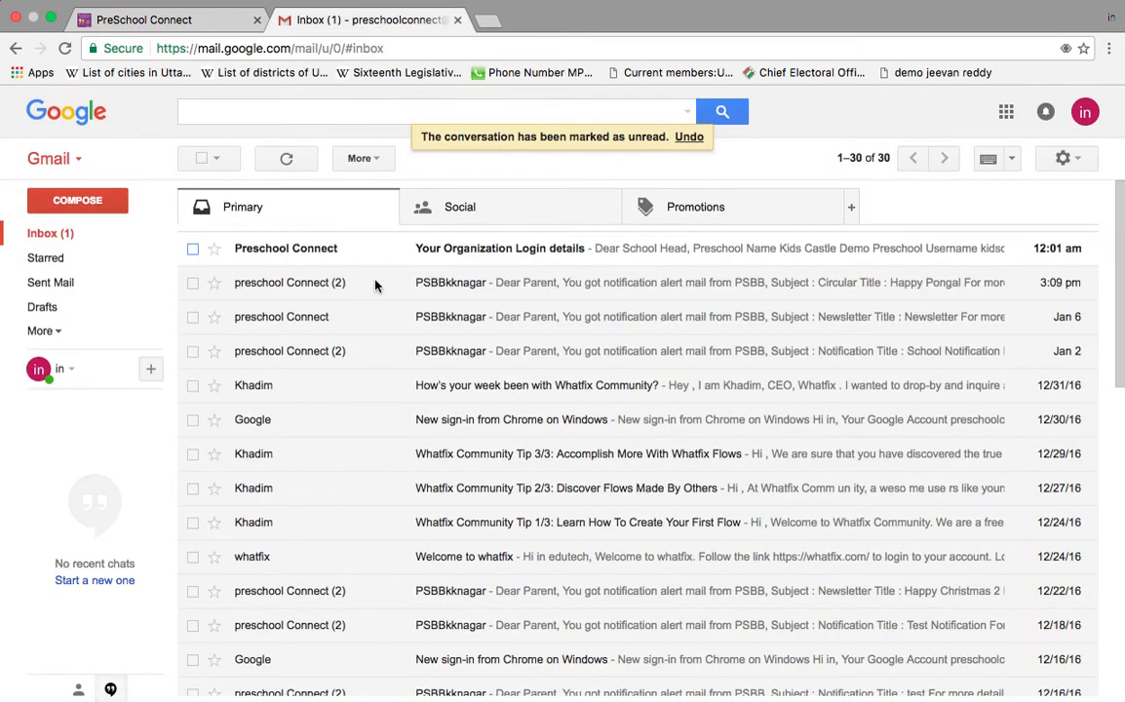
left_click(428, 258)
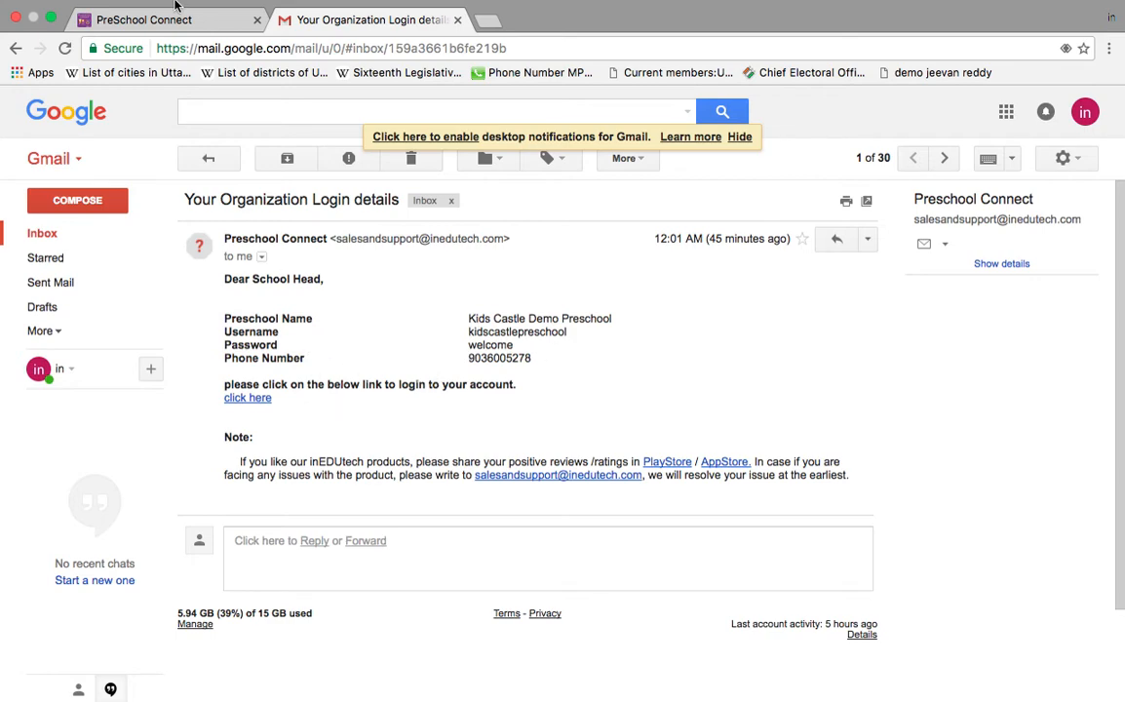
left_click(216, 19)
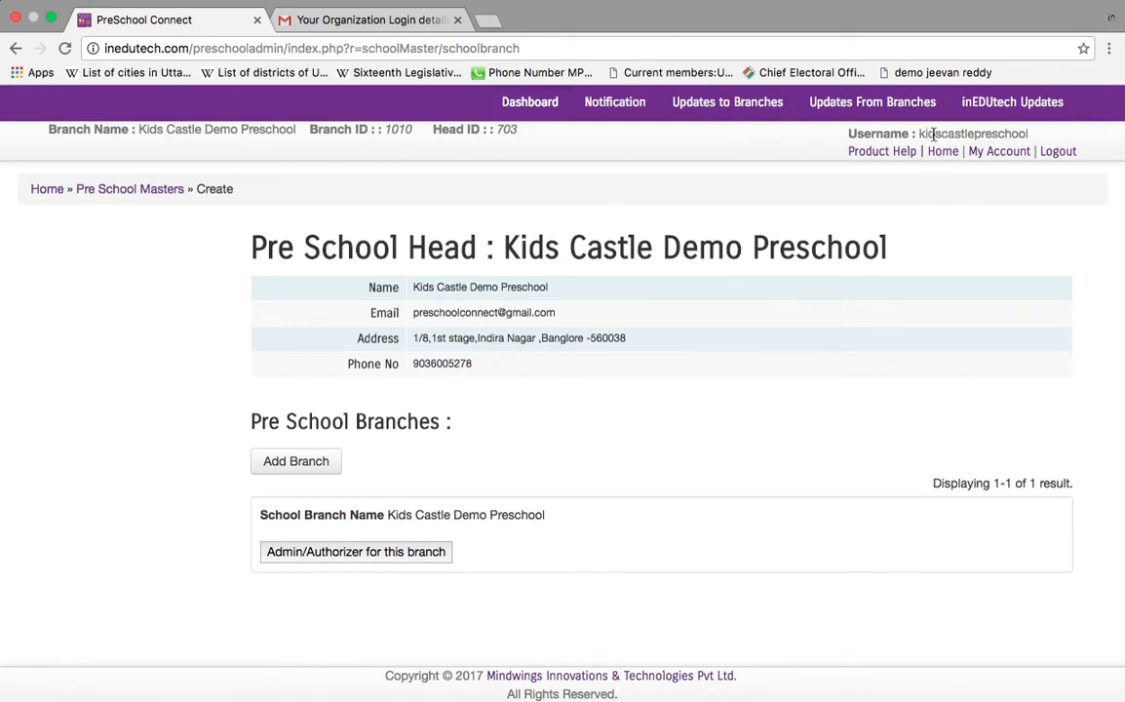
left_click_drag(917, 133, 1031, 133)
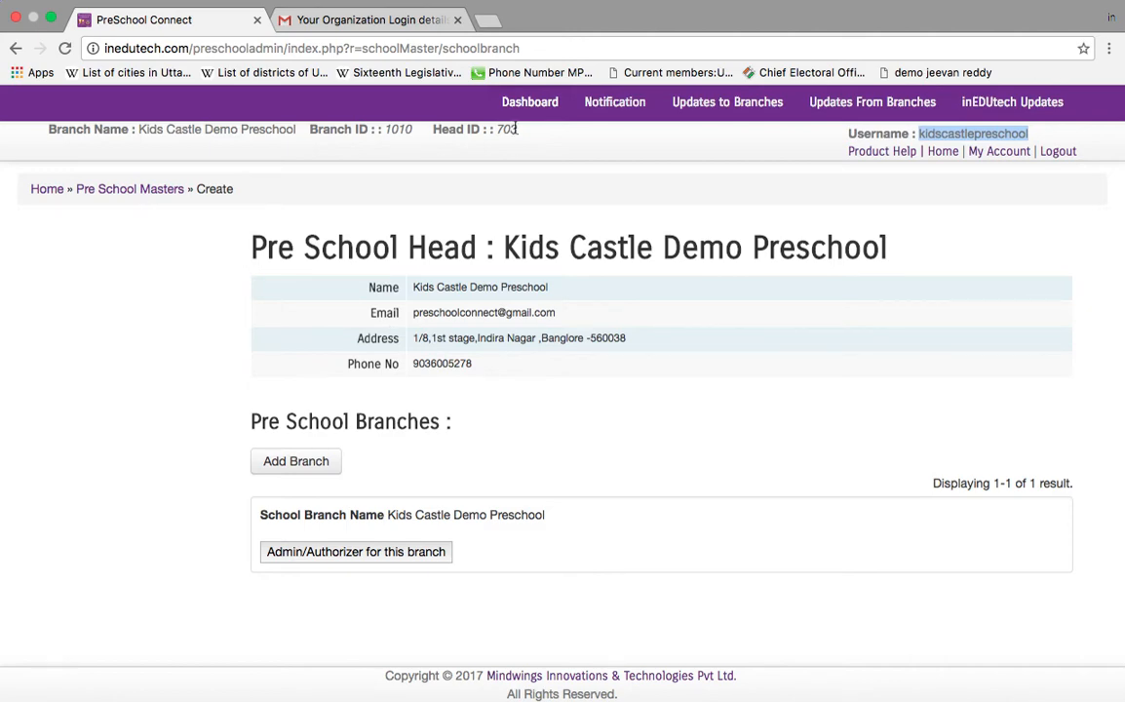
Step: Open the Admin/Authorizer user list for the Kids Castle Demo Preschool branch
left_click(486, 542)
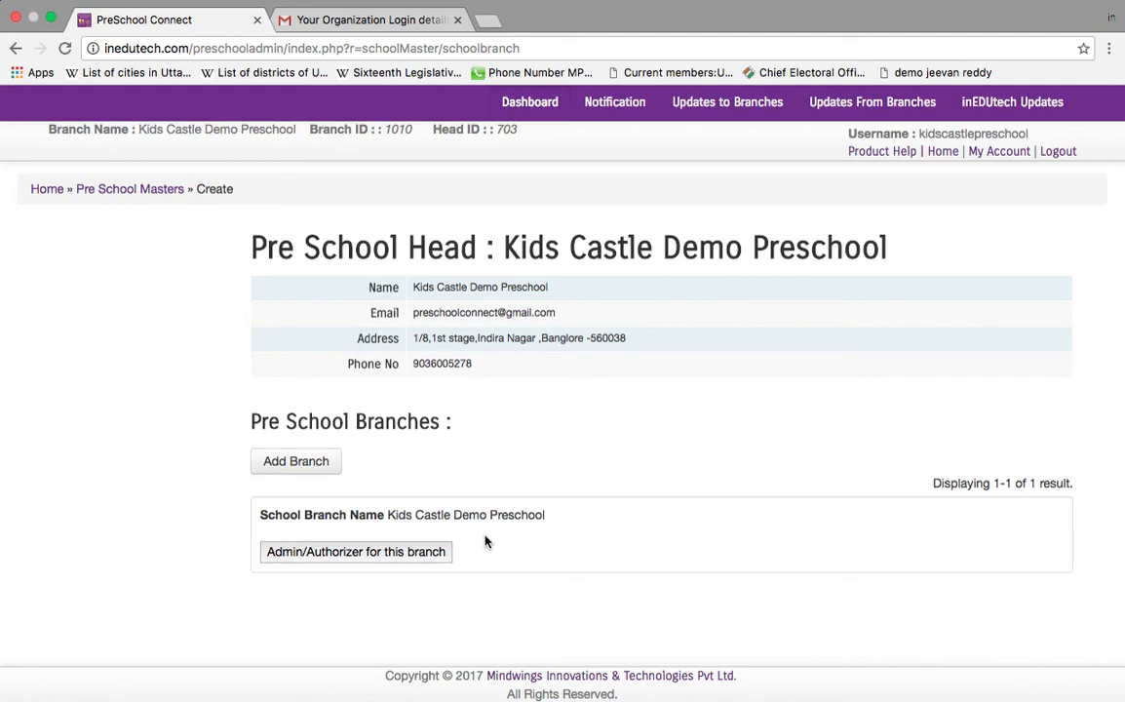
left_click(314, 558)
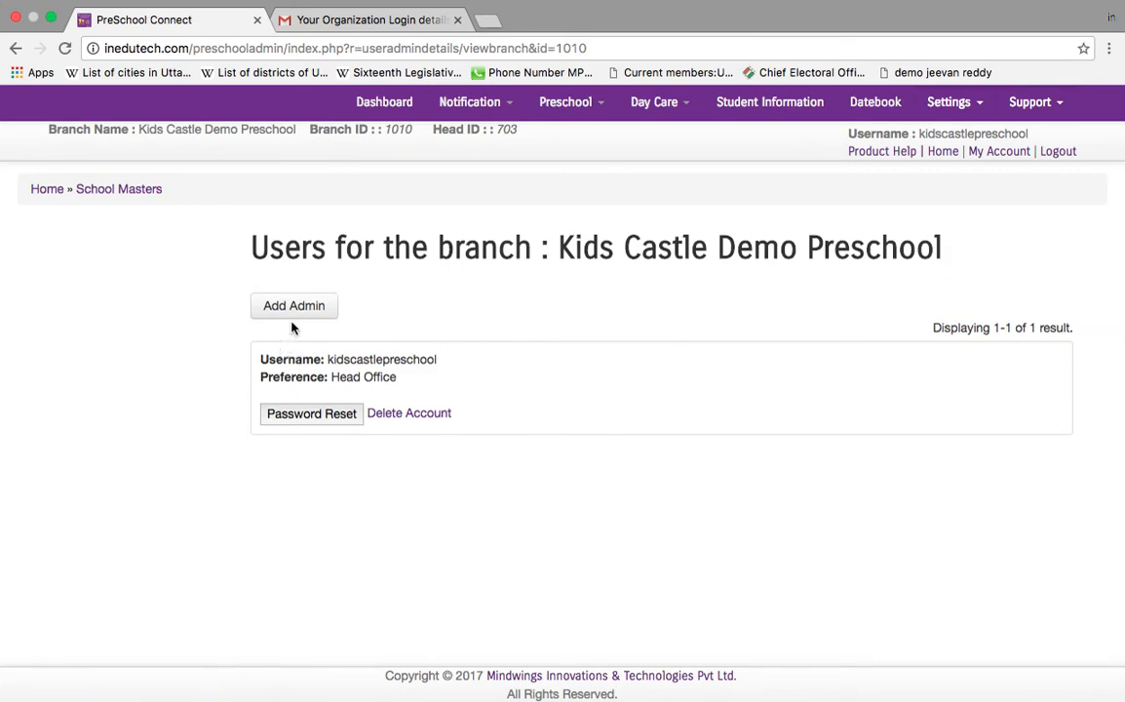
Step: Start a new branch admin user with Add Admin
left_click(294, 314)
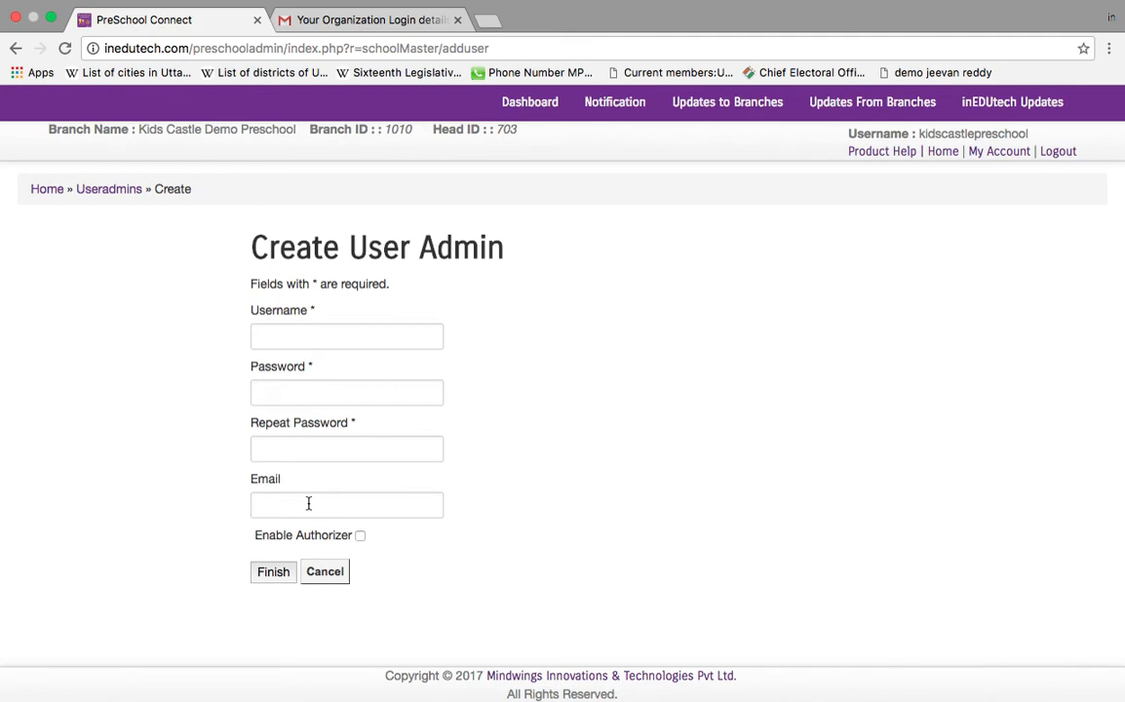
Step: Create admin user 'kidscastleadmin' with a password and the contact's e-mail, and finish
left_click(323, 338)
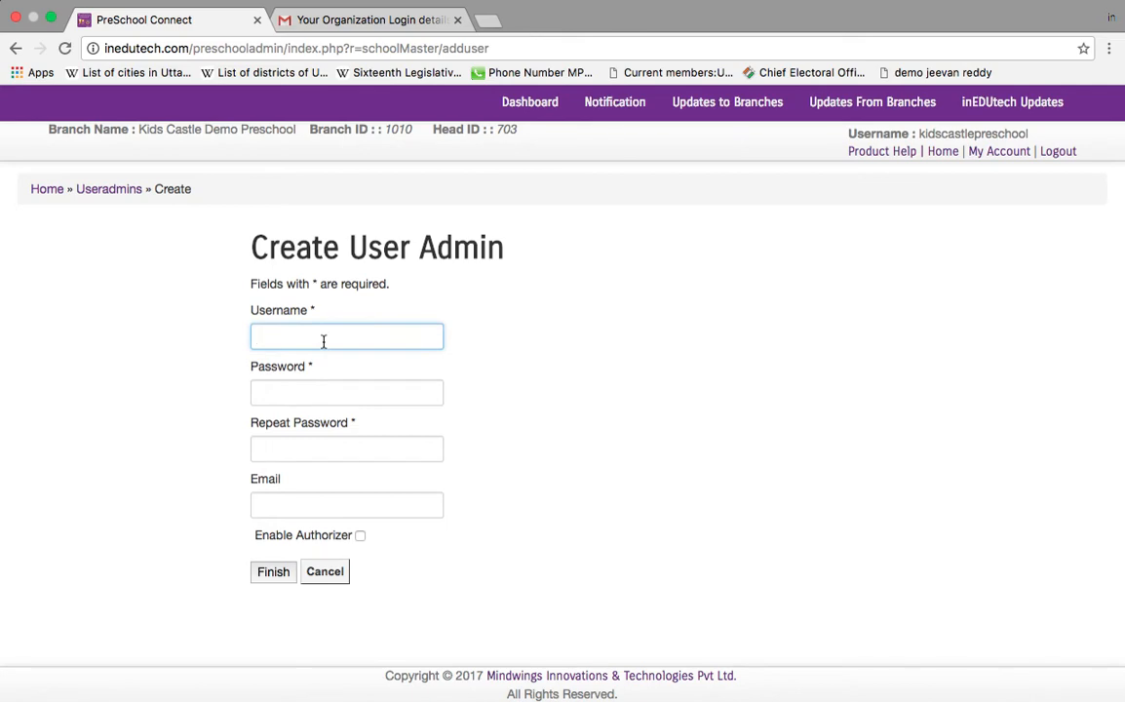
left_click(325, 341)
type("kid")
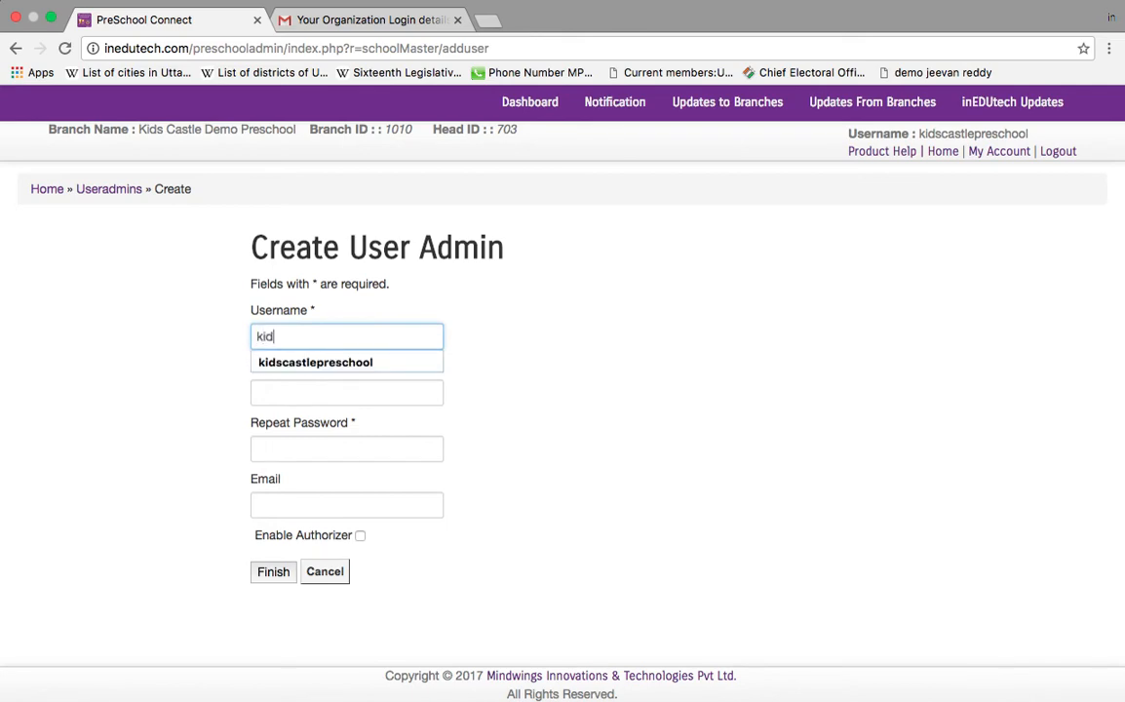
type("scastleadmin")
key("Tab")
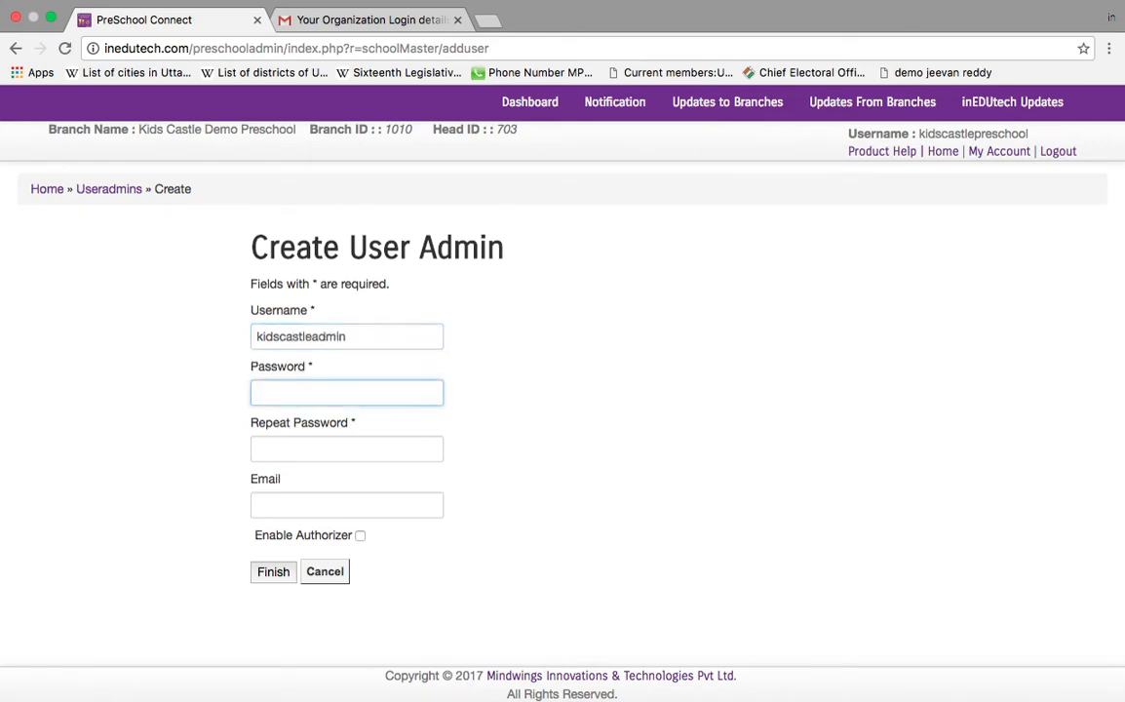
type("*******")
key("Tab")
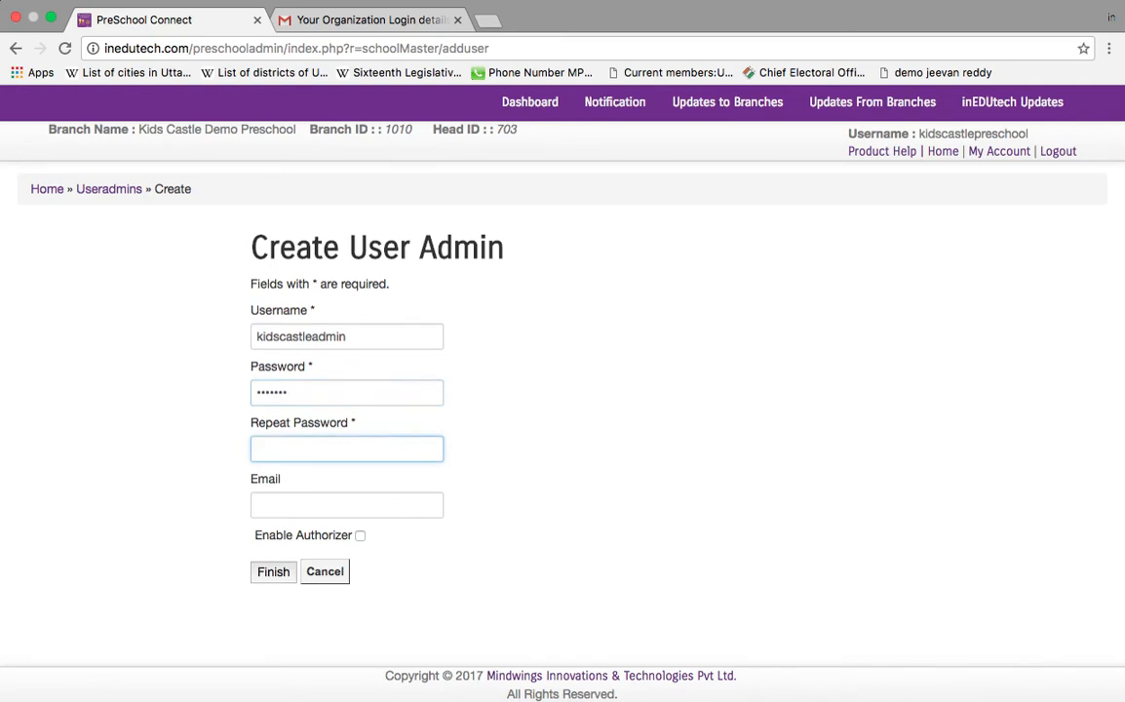
type("*******")
key("Tab")
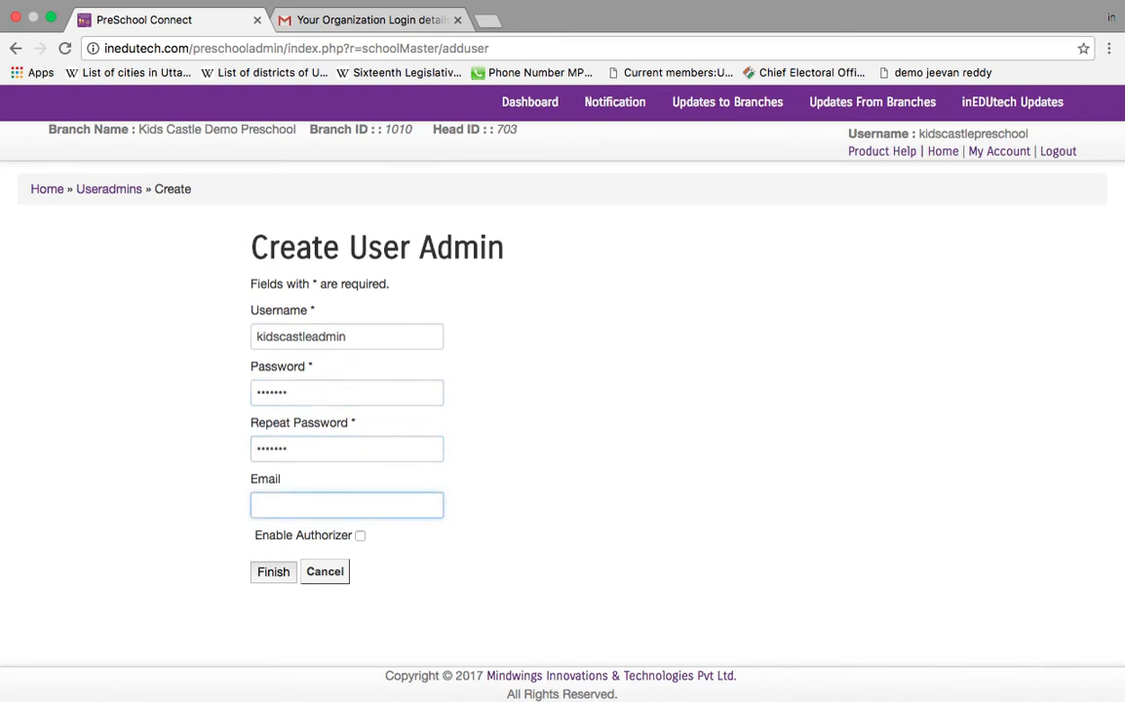
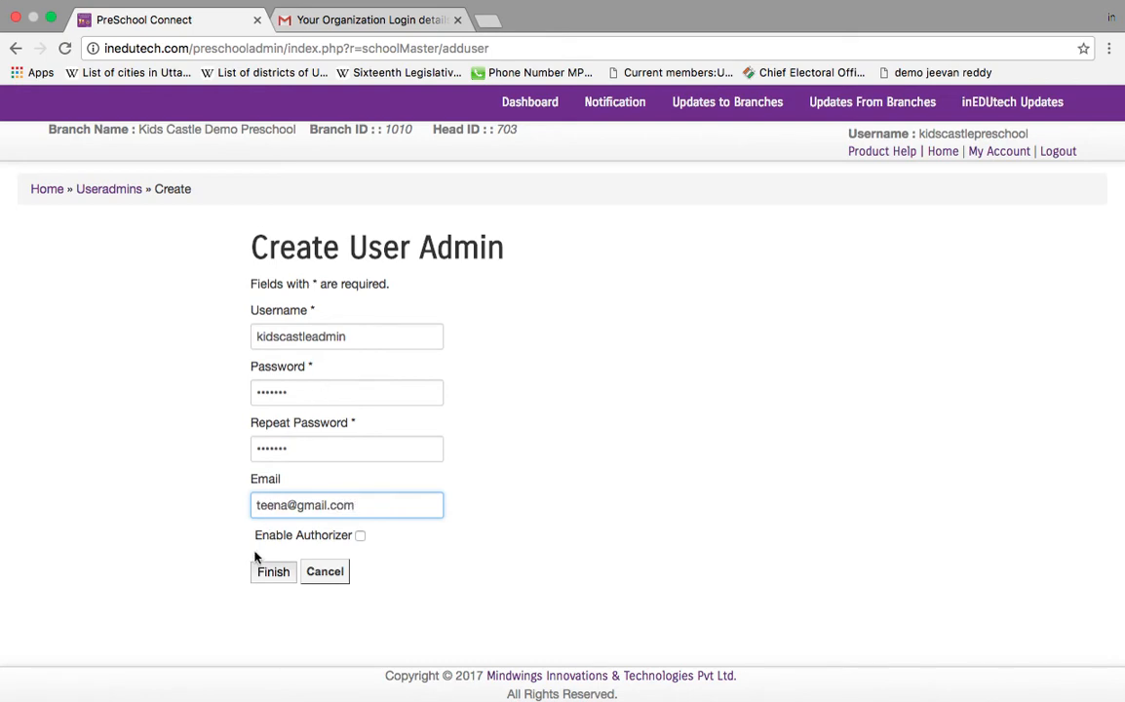
left_click(276, 578)
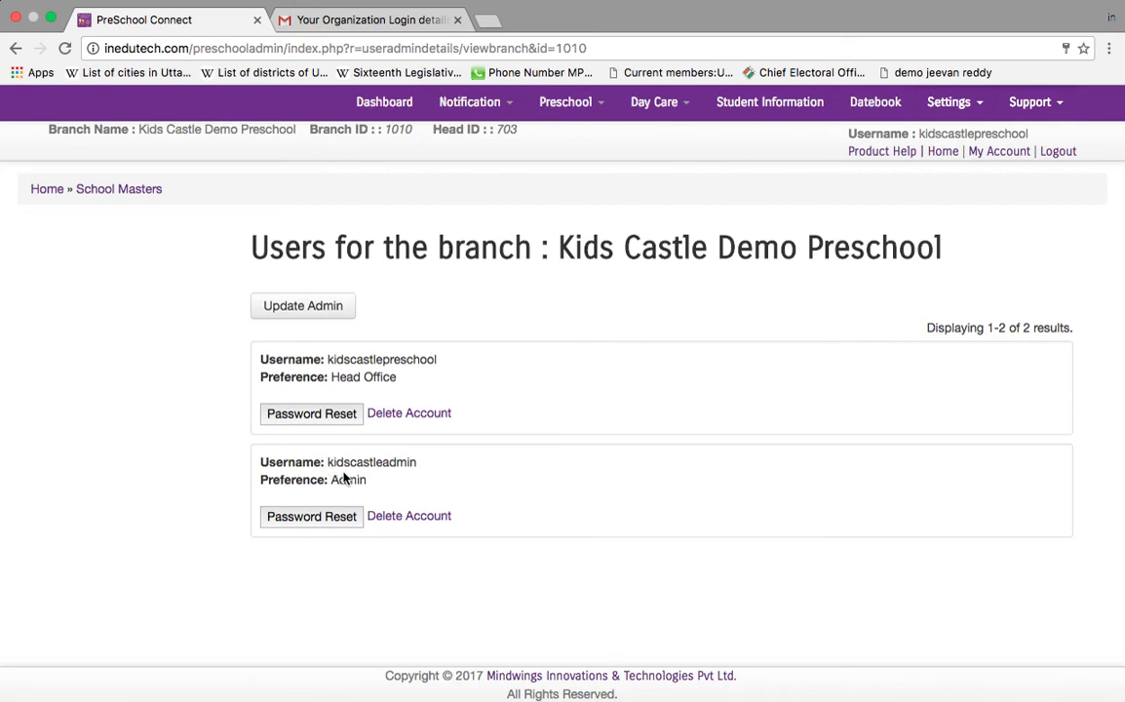
Step: Highlight the new admin's details and return Home to the Pre School Head page
left_click_drag(327, 463, 422, 471)
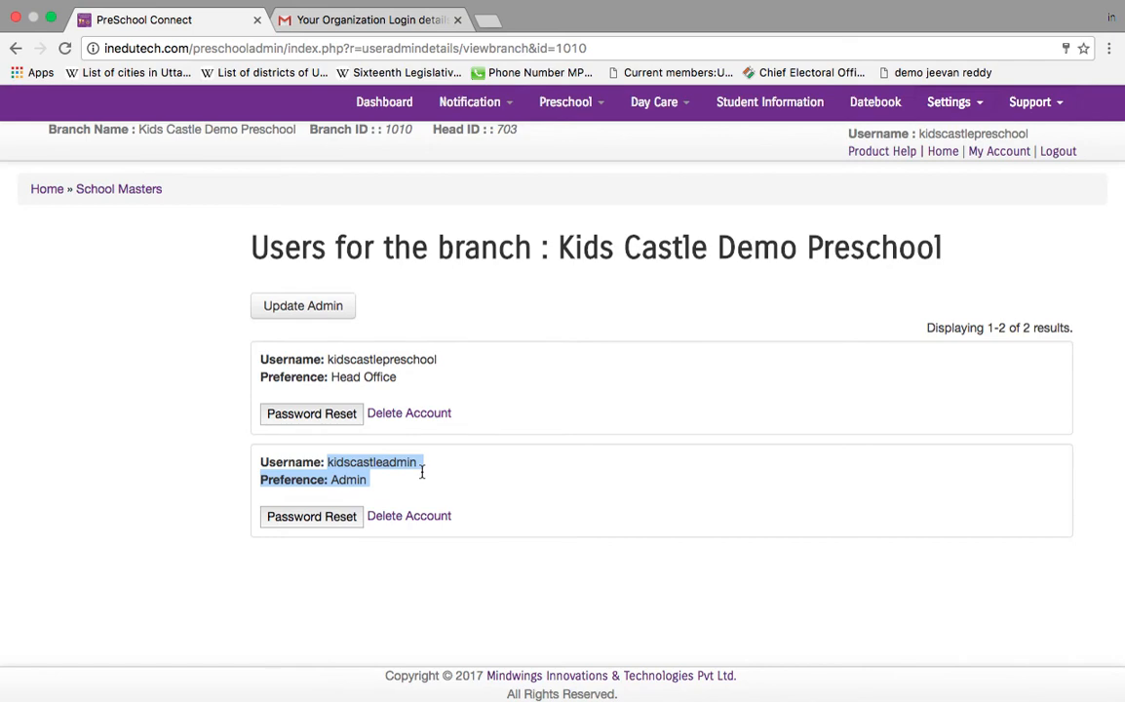
left_click(943, 152)
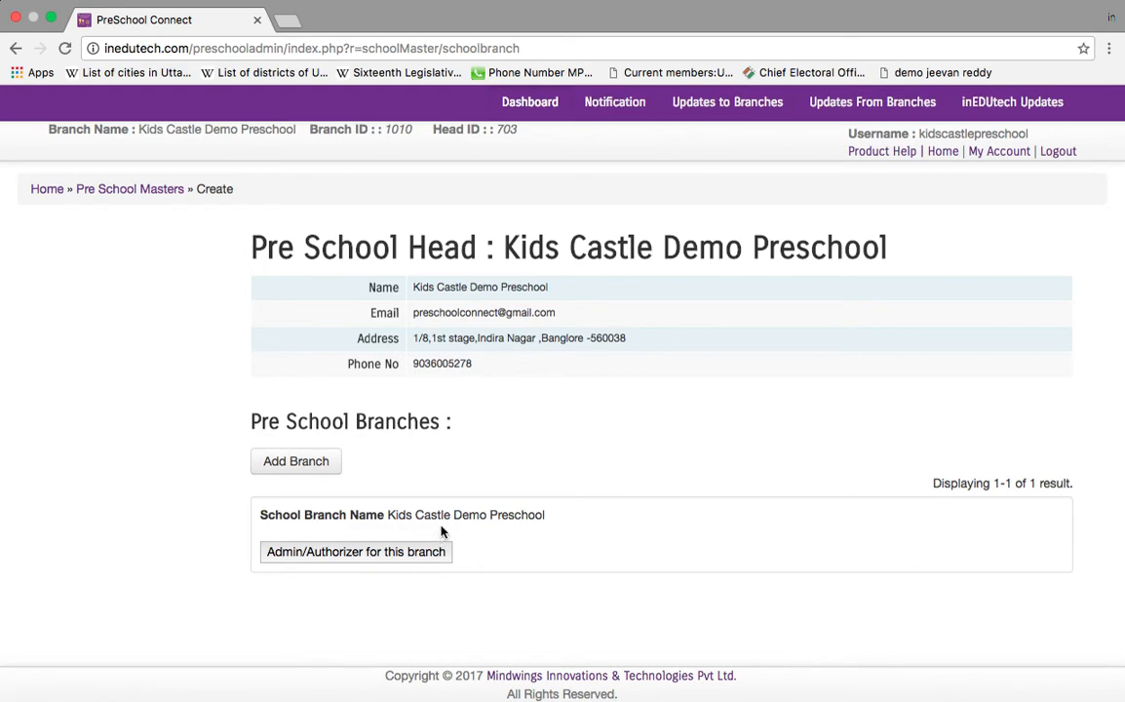
Step: Log out and sign back in as 'kidscastleadmin' with its password
left_click(1064, 159)
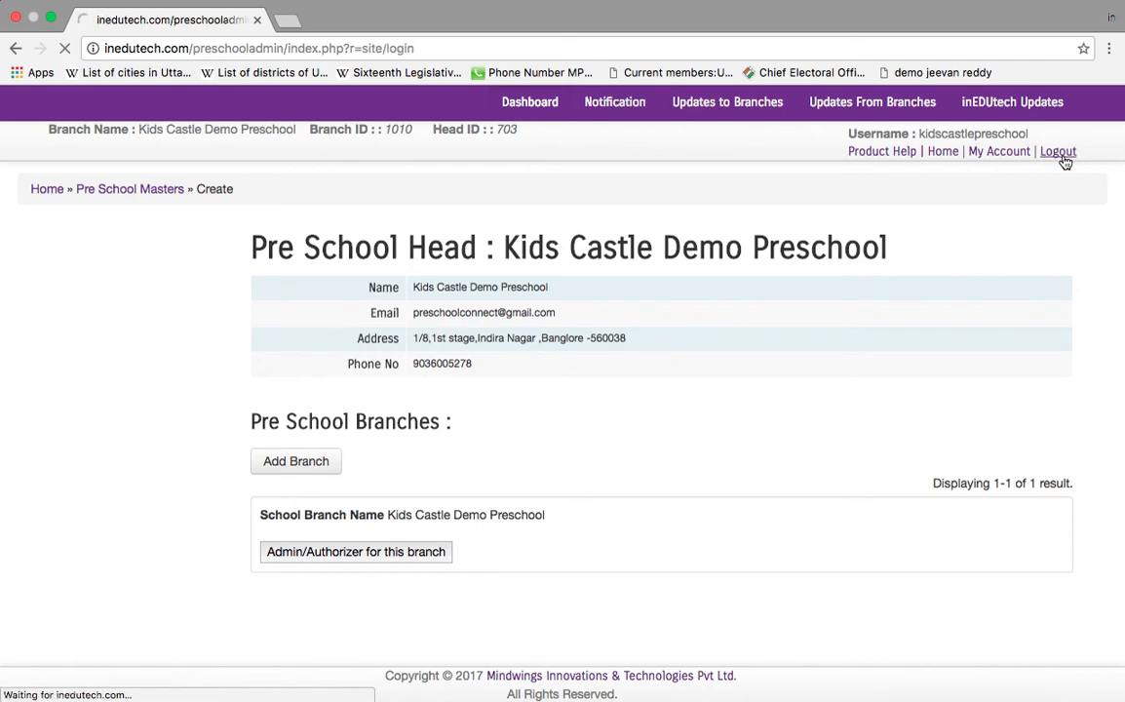
left_click(601, 367)
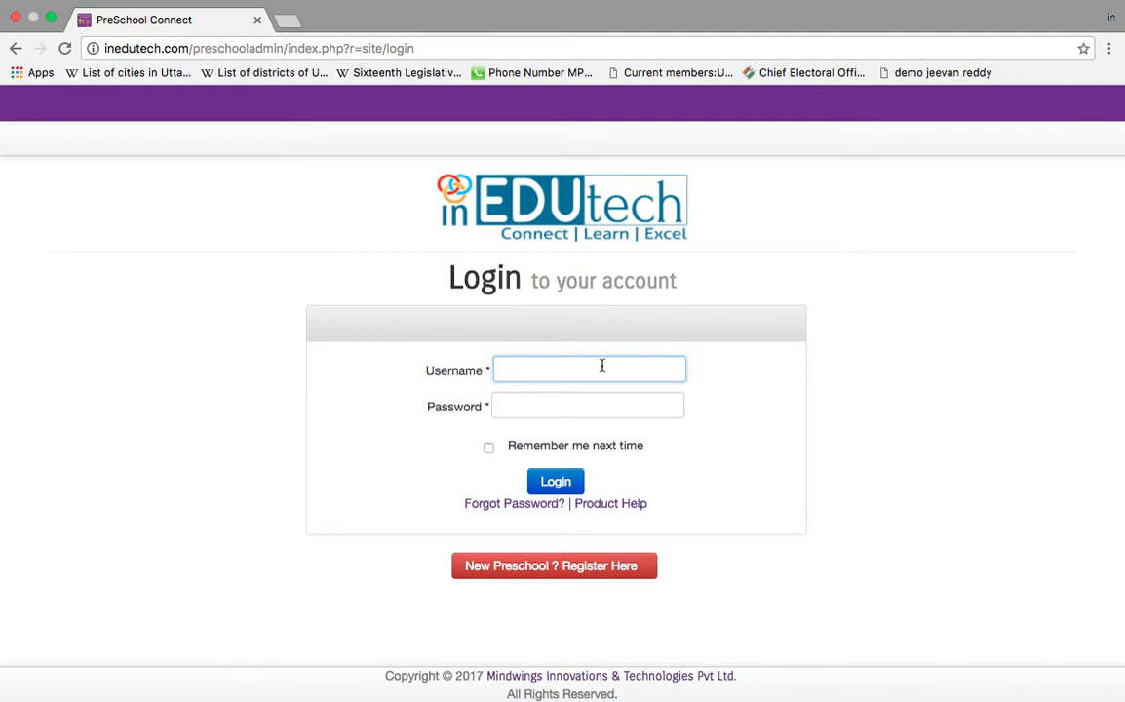
left_click(601, 366)
type("kids")
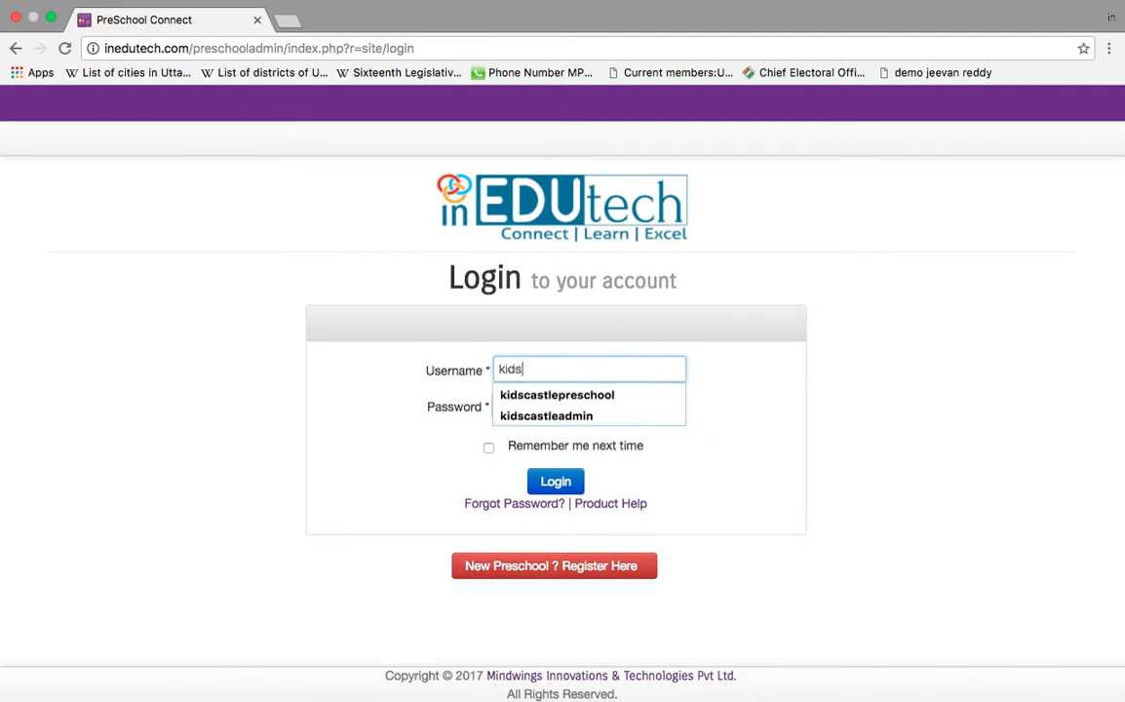
type("castlead")
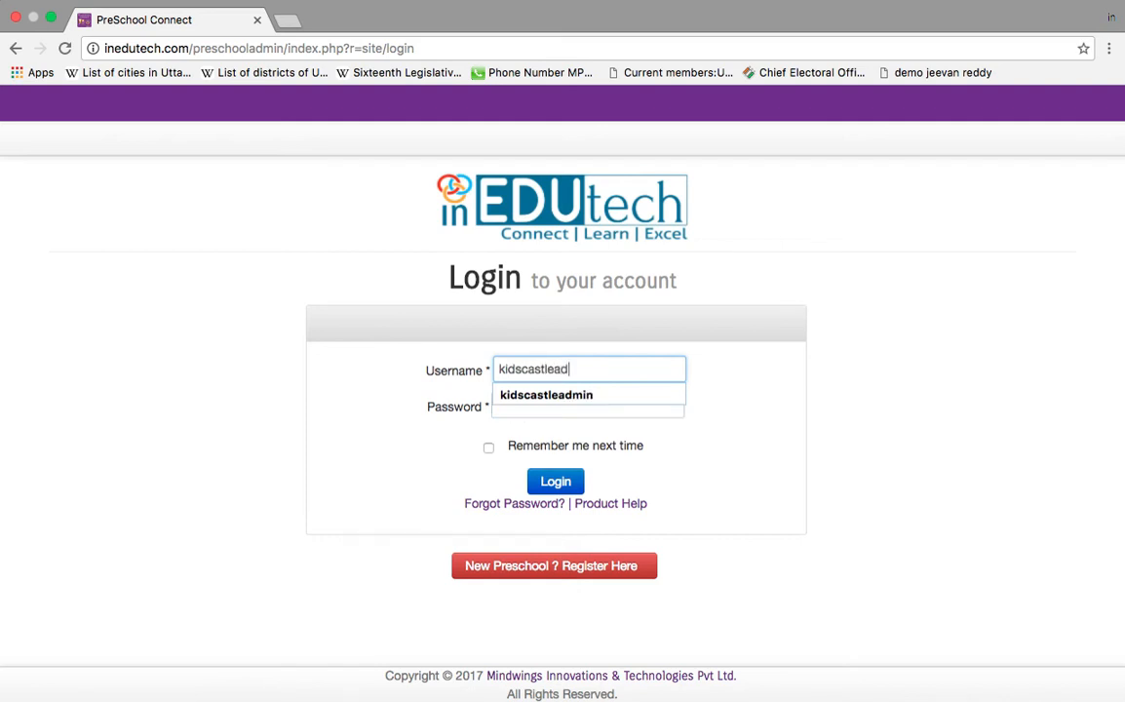
type("min")
key("Tab")
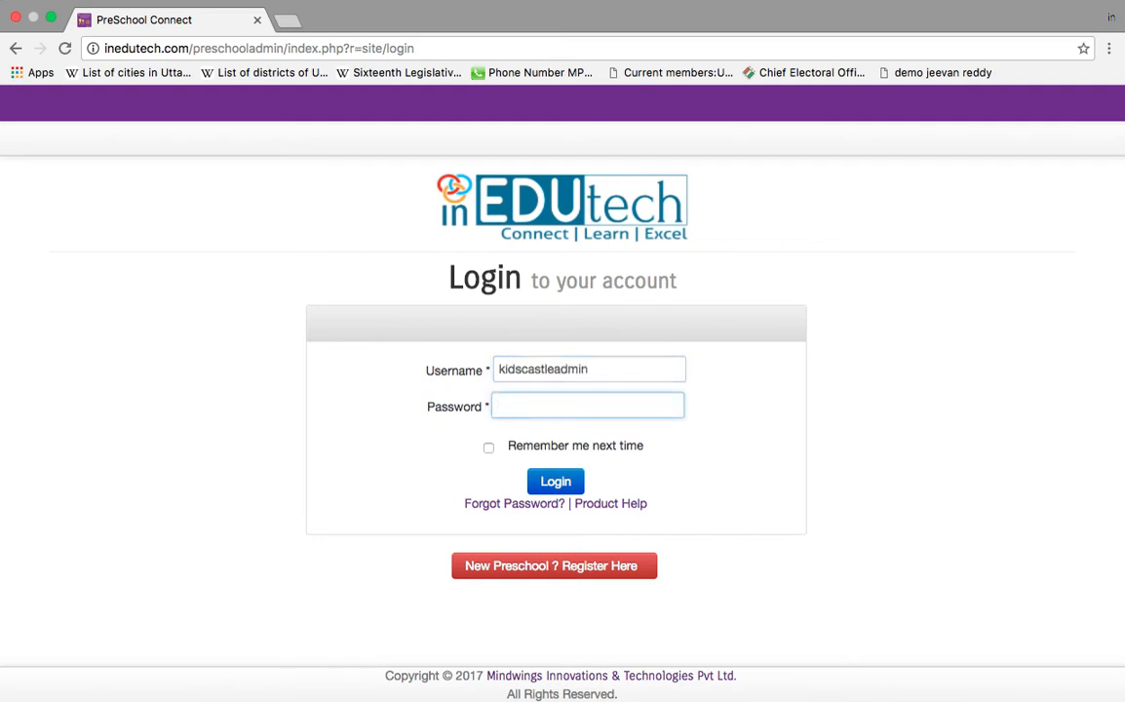
type("1234567")
left_click(574, 484)
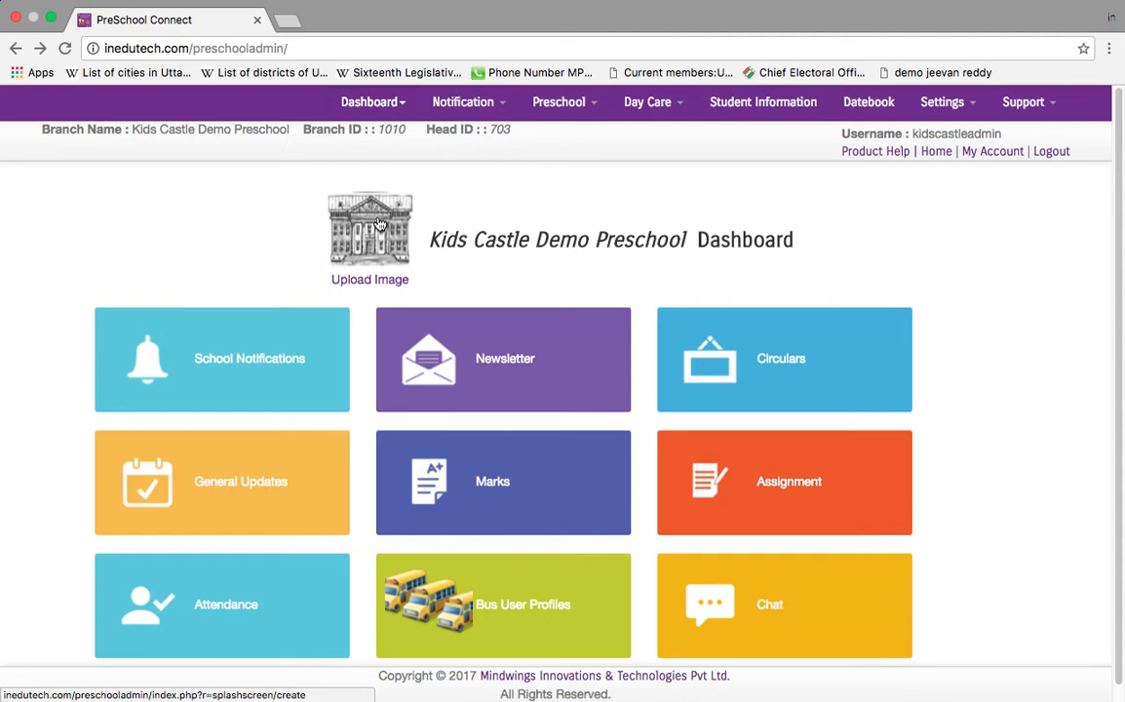
Step: Upload images.jpeg as the splash screen, then go to the Preschool-Dashboard
left_click(394, 280)
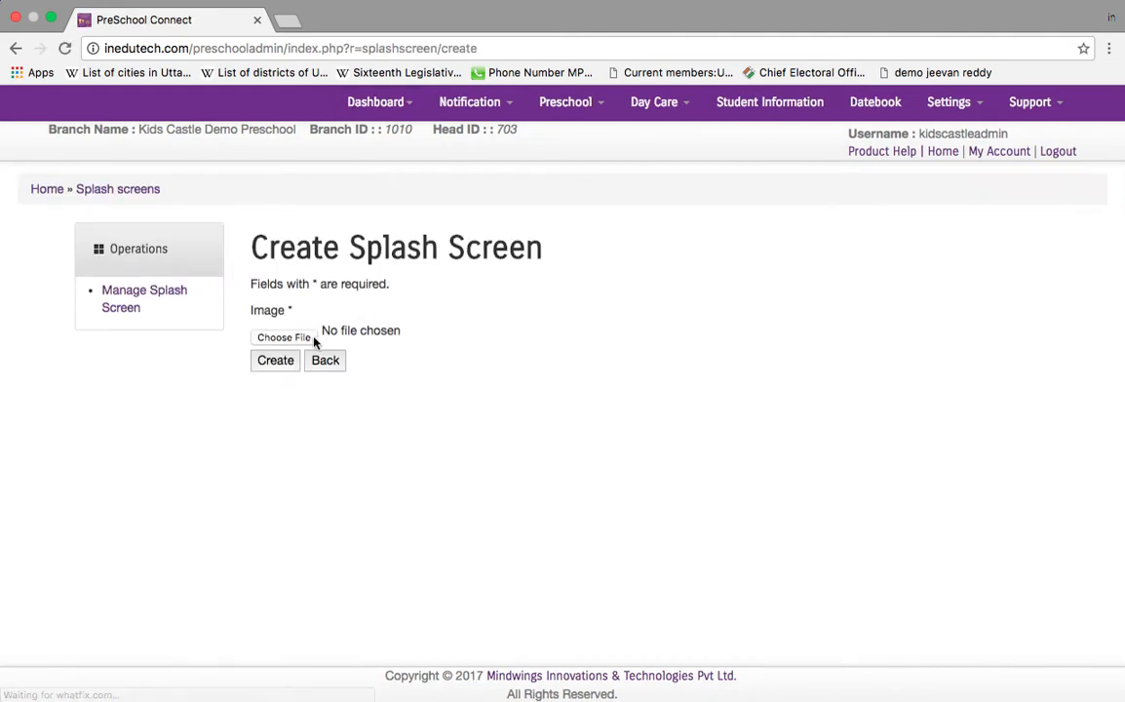
left_click(308, 338)
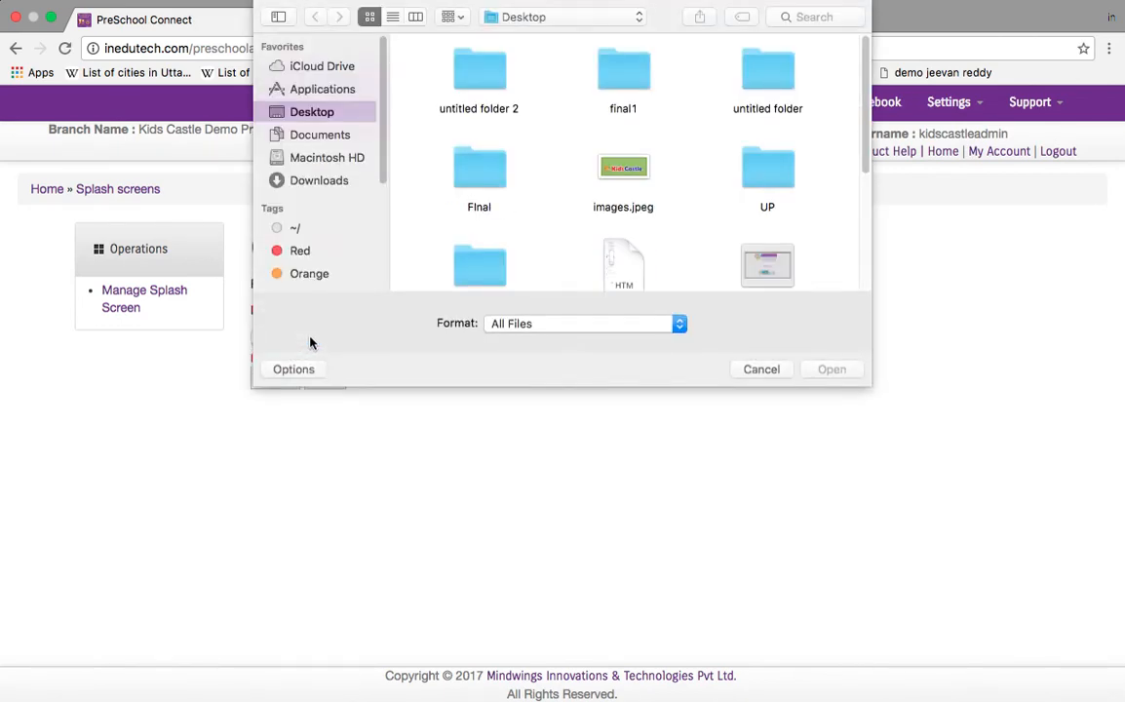
left_click(619, 195)
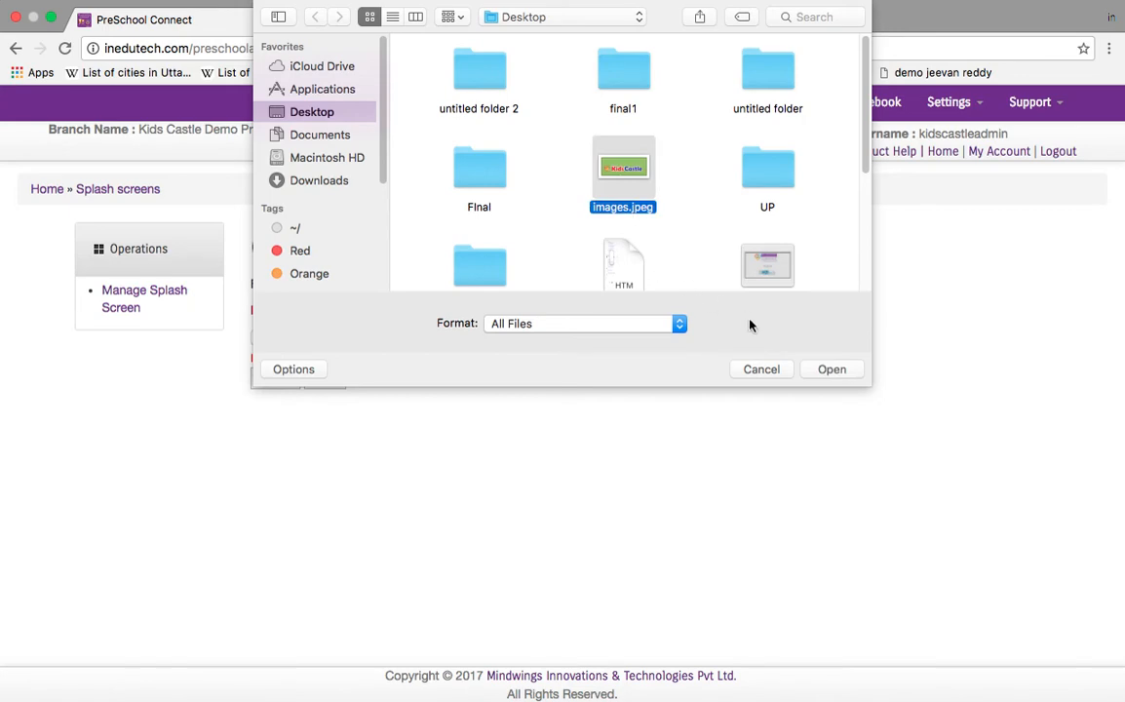
left_click(826, 372)
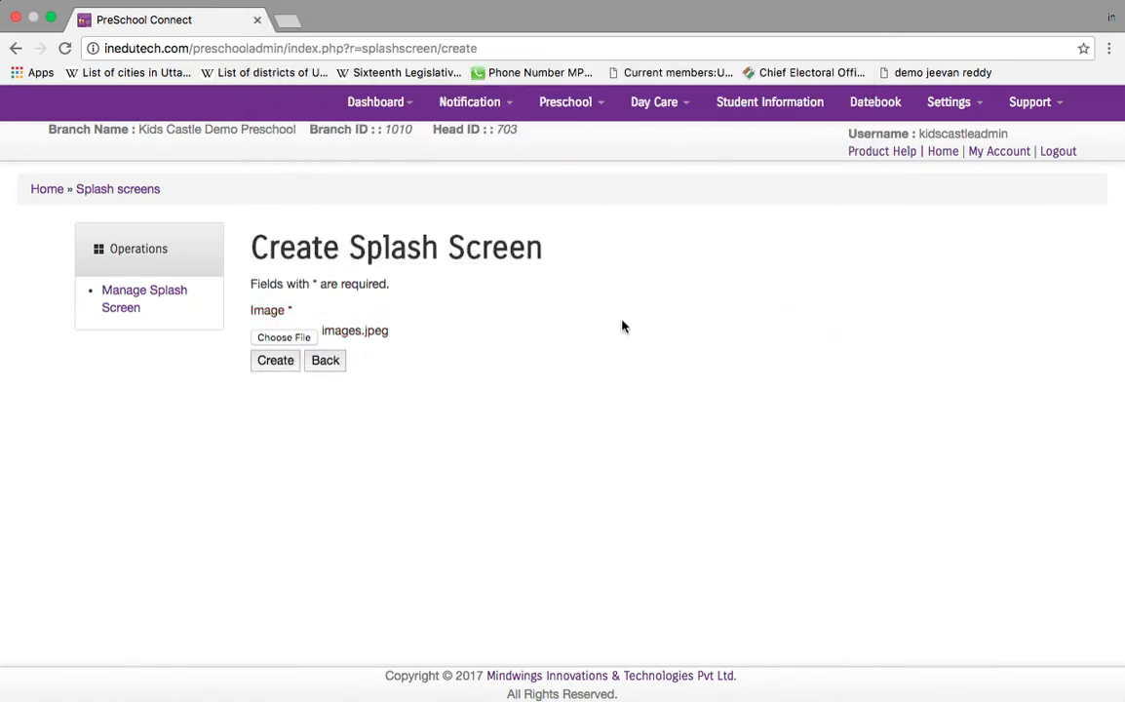
left_click(278, 362)
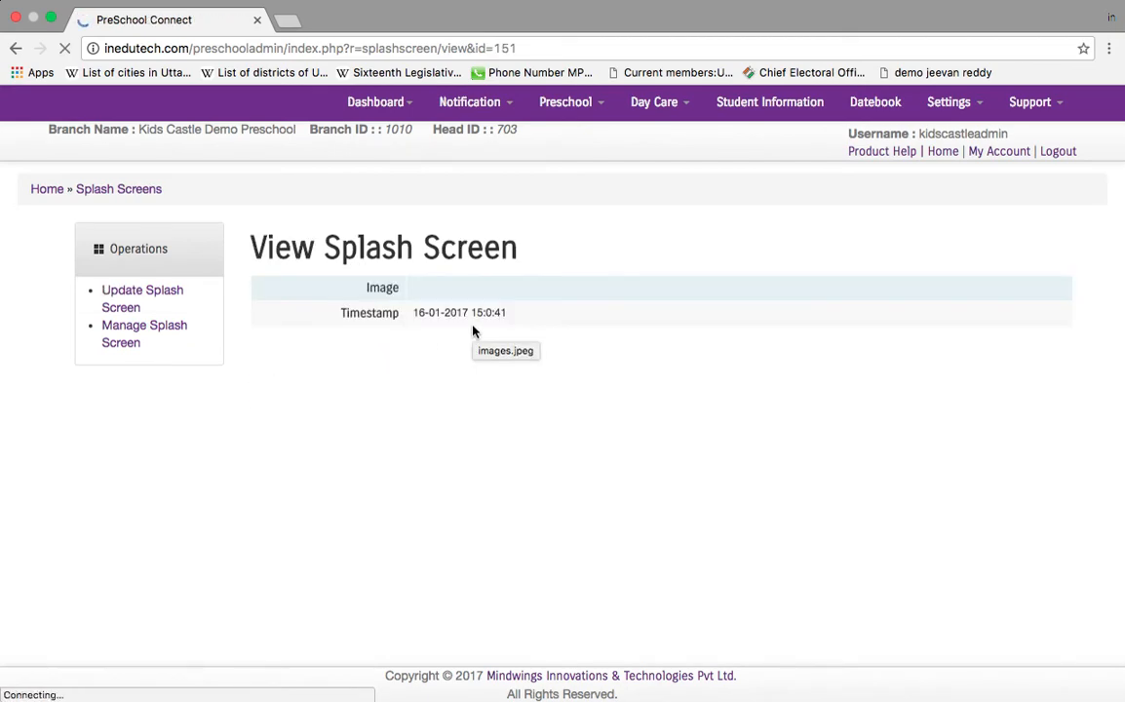
left_click(380, 103)
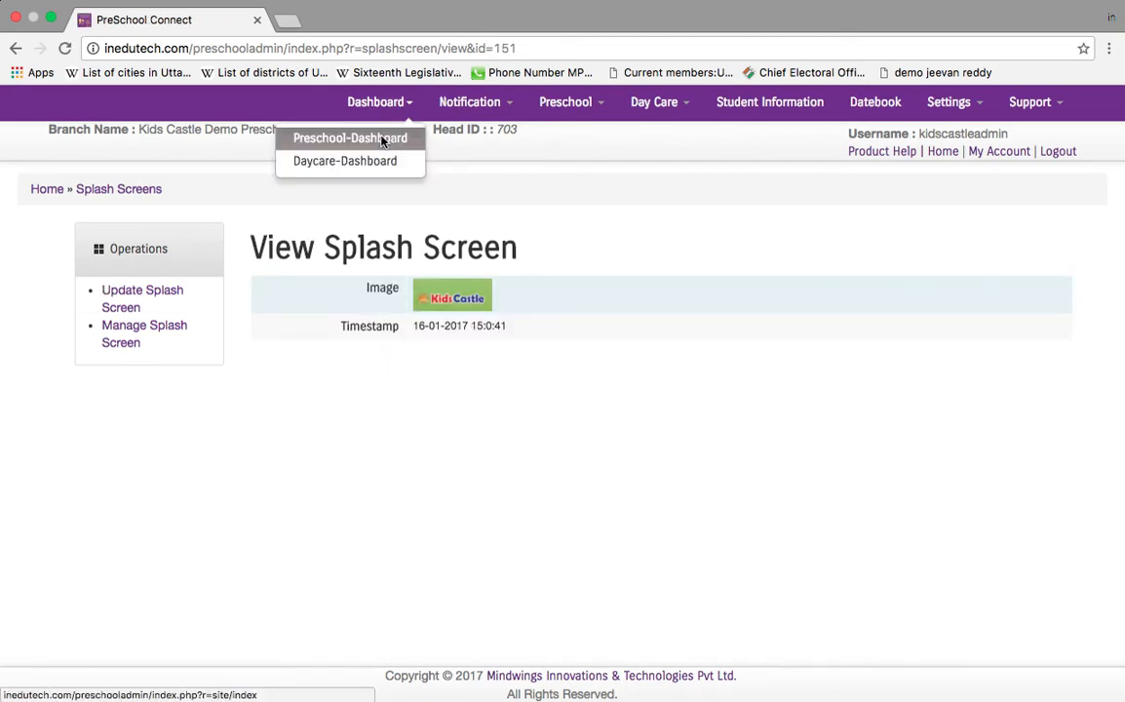
left_click(347, 137)
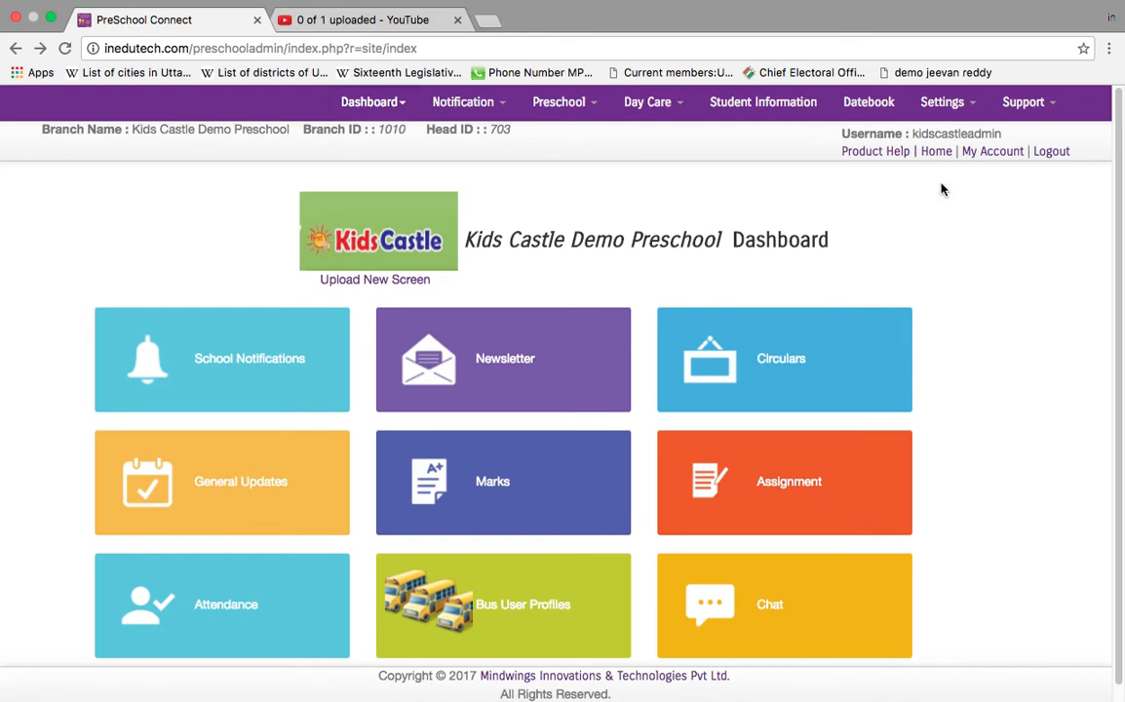
Step: Start a new e-mail configuration named Kids Castle with the school's from e-mail address
left_click(941, 102)
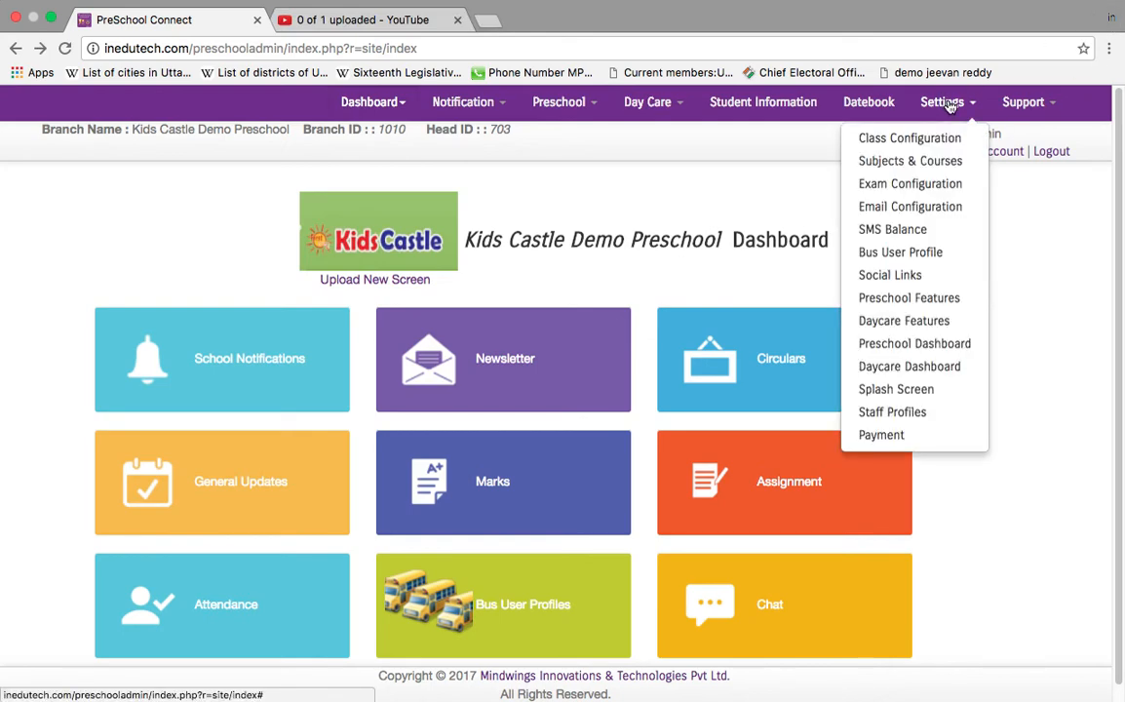
left_click(893, 205)
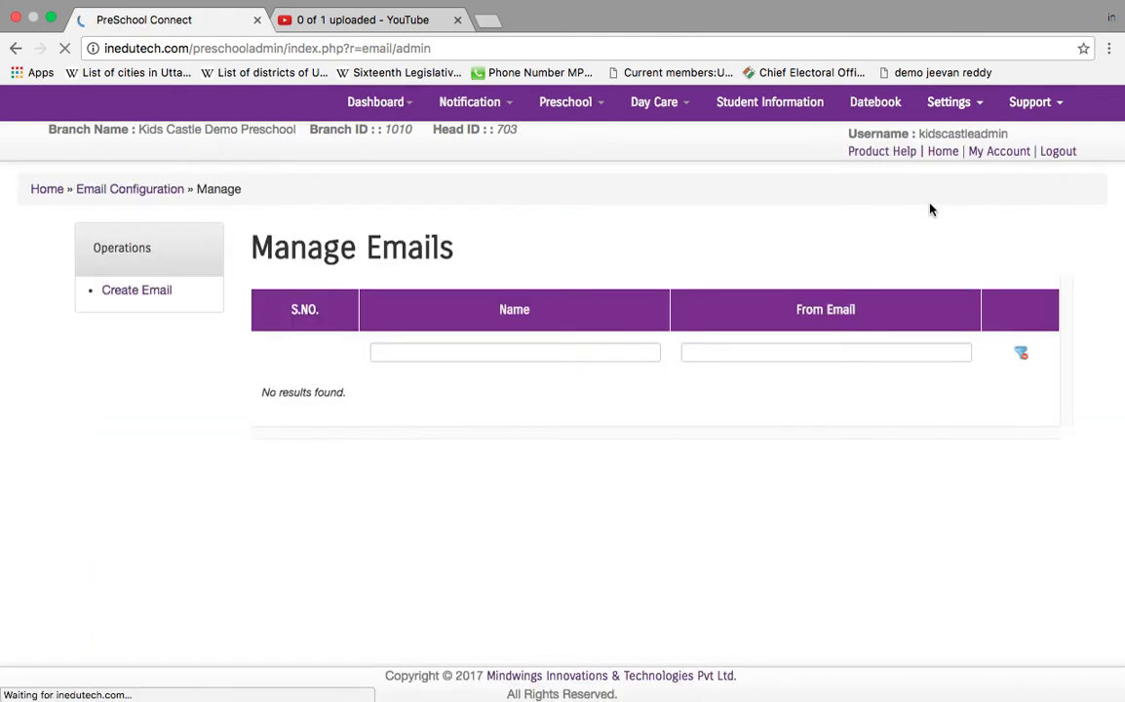
left_click(146, 293)
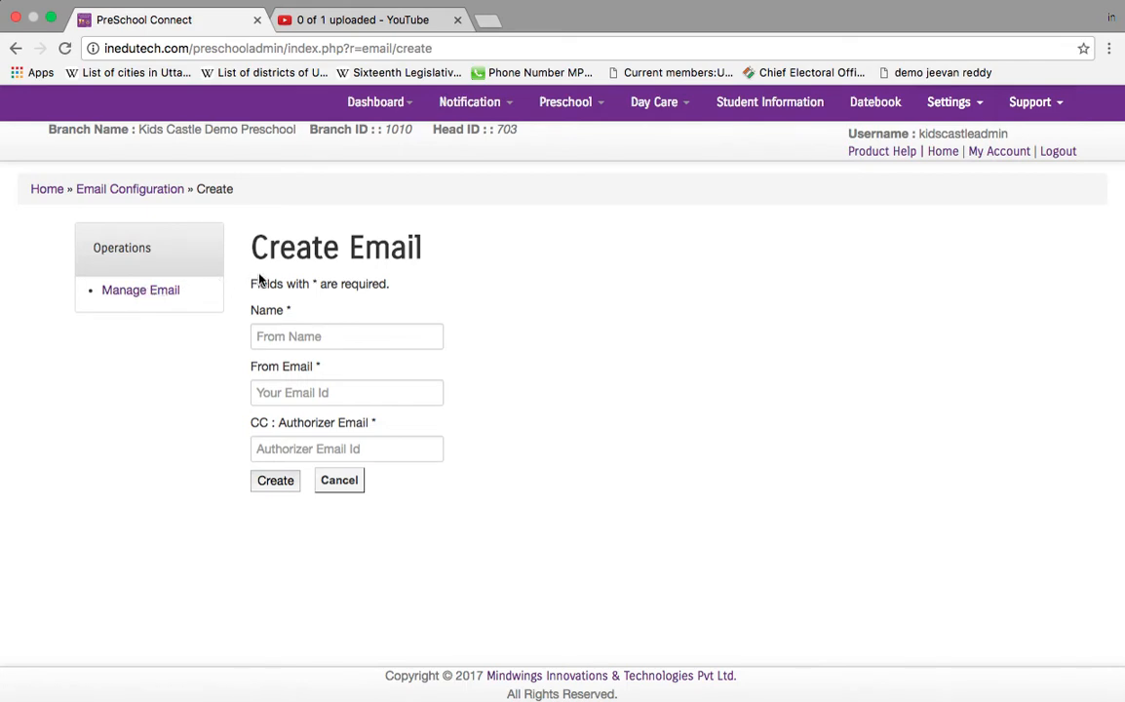
left_click(409, 335)
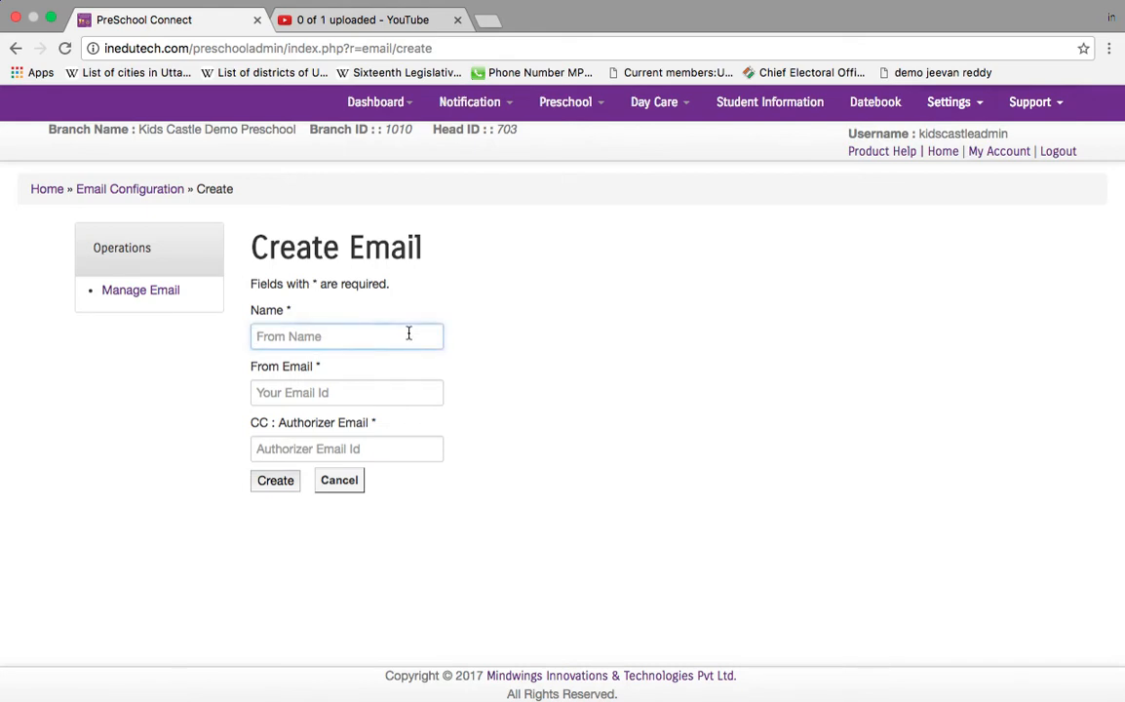
type("Kids Castle")
left_click(367, 393)
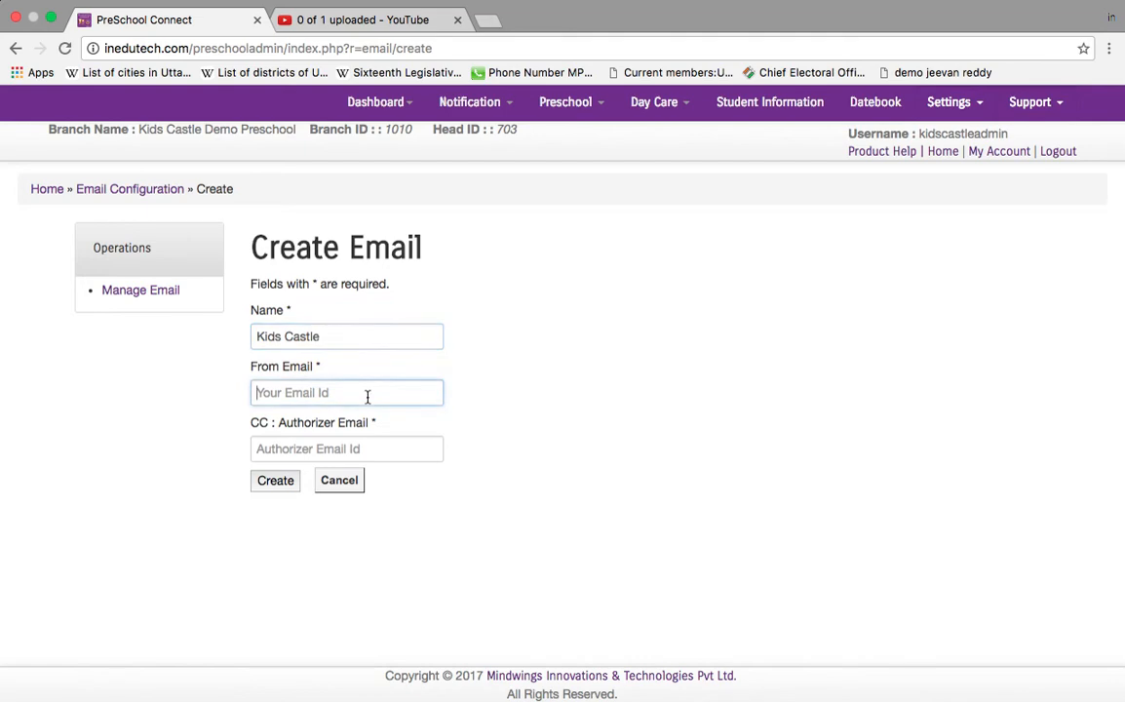
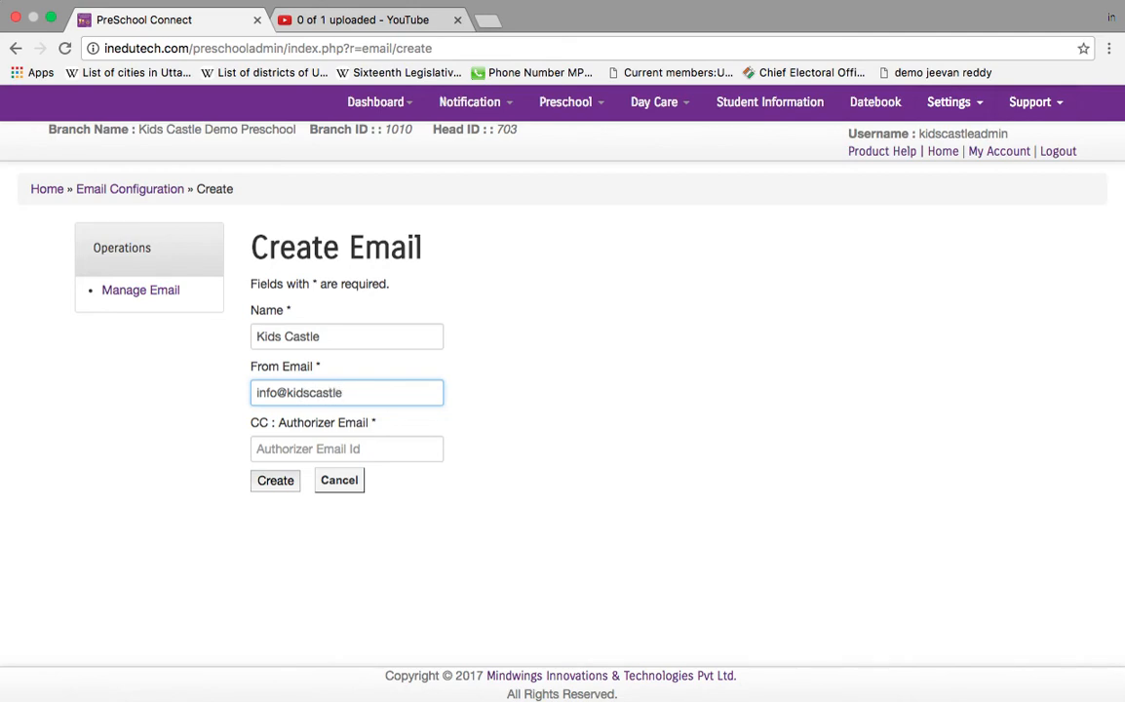
Step: Add the authorizer's CC e-mail, save the configuration, and return to the Preschool-Dashboard
key("Tab")
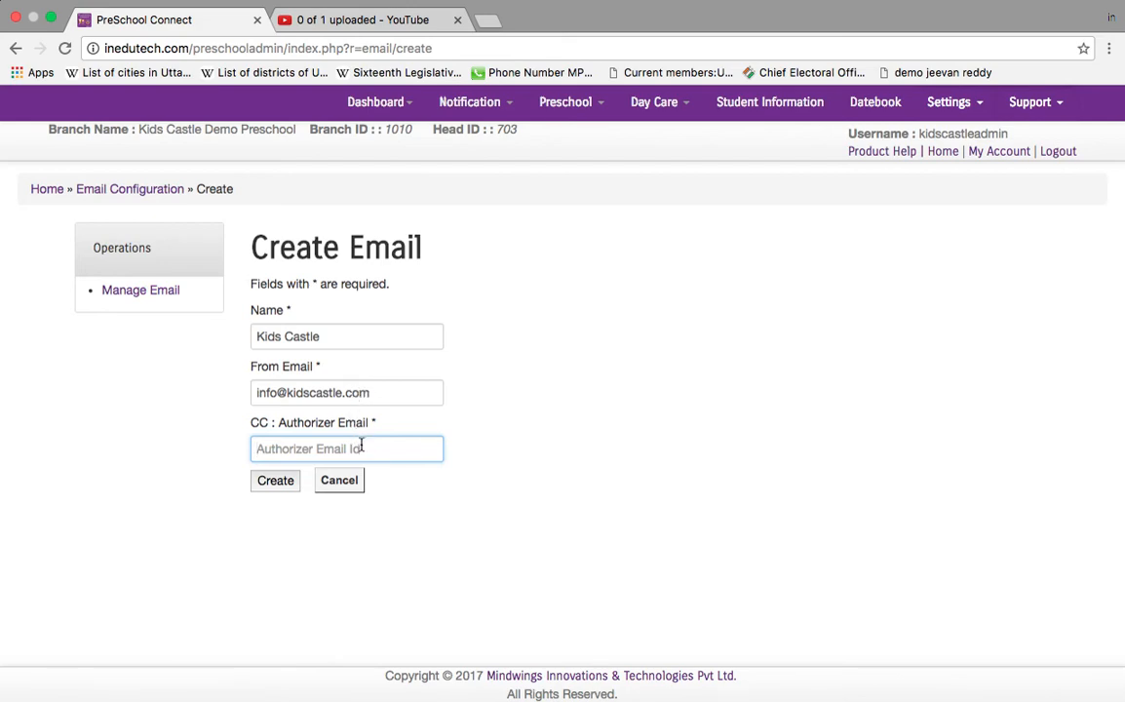
left_click(278, 486)
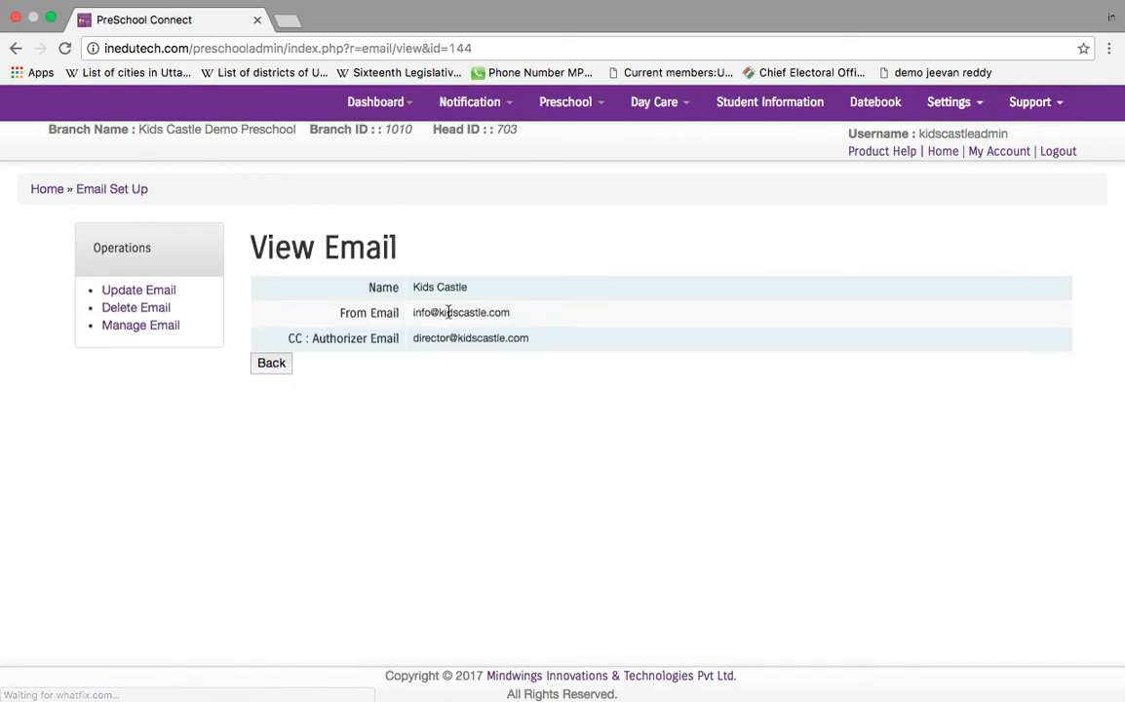
mouse_move(395, 104)
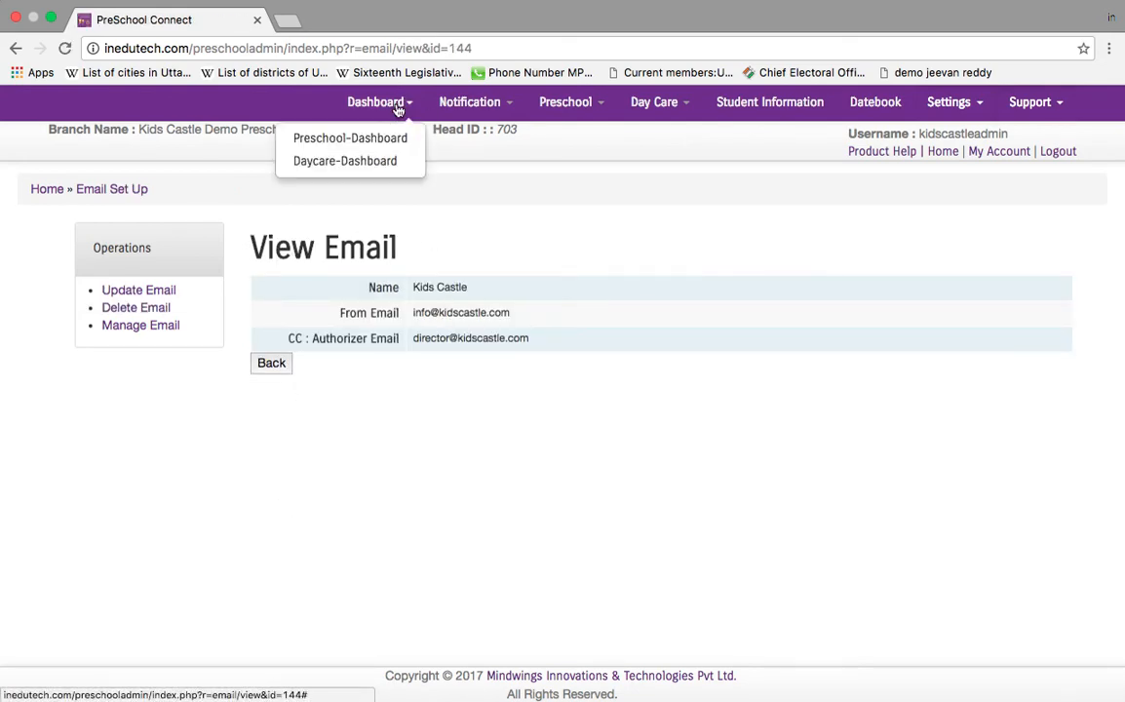
left_click(396, 138)
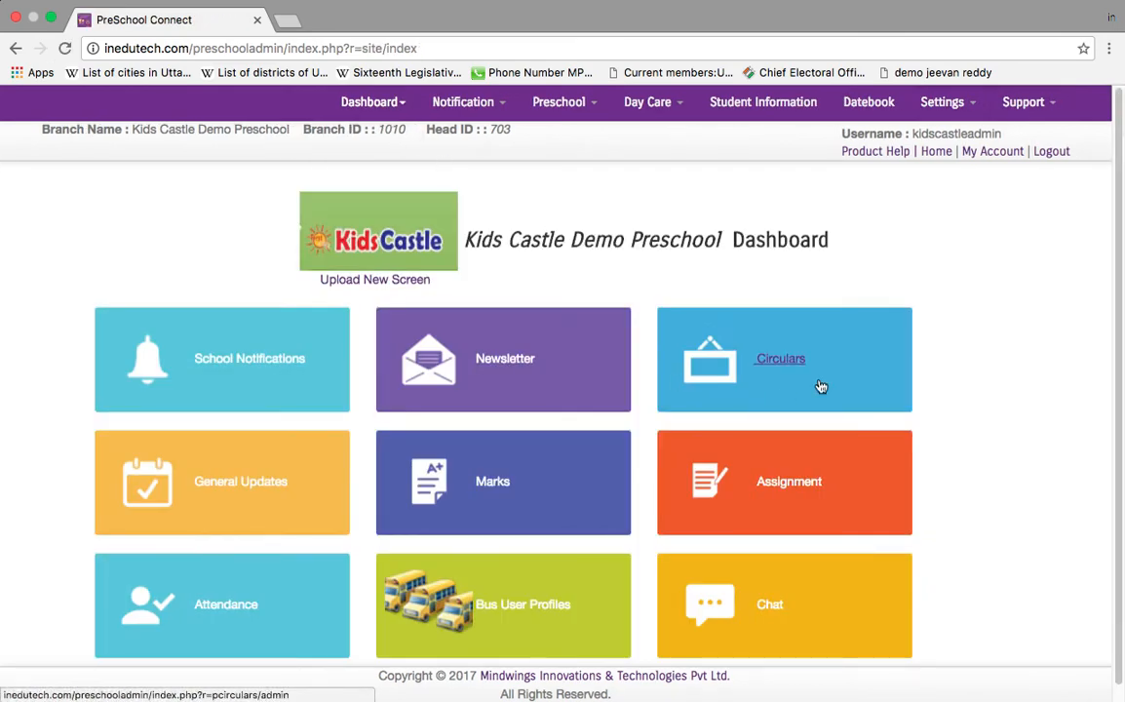
Step: Go from the dashboard to Settings > Class Configuration and open Manage Class Details
left_click(933, 153)
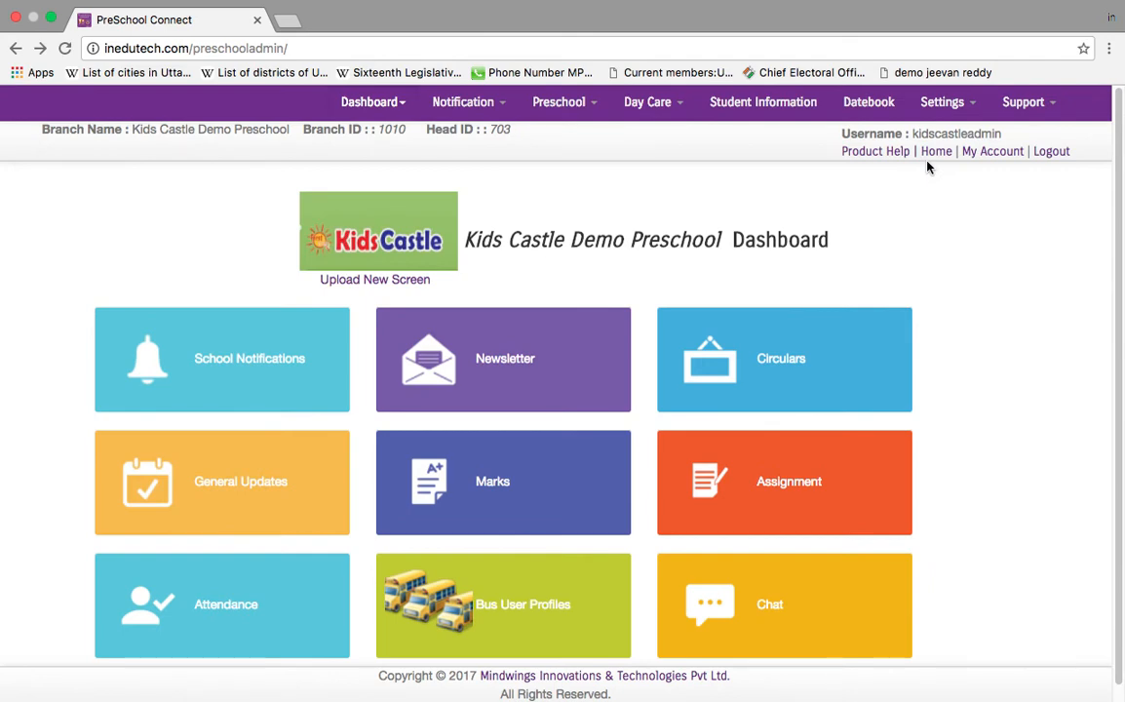
left_click(937, 100)
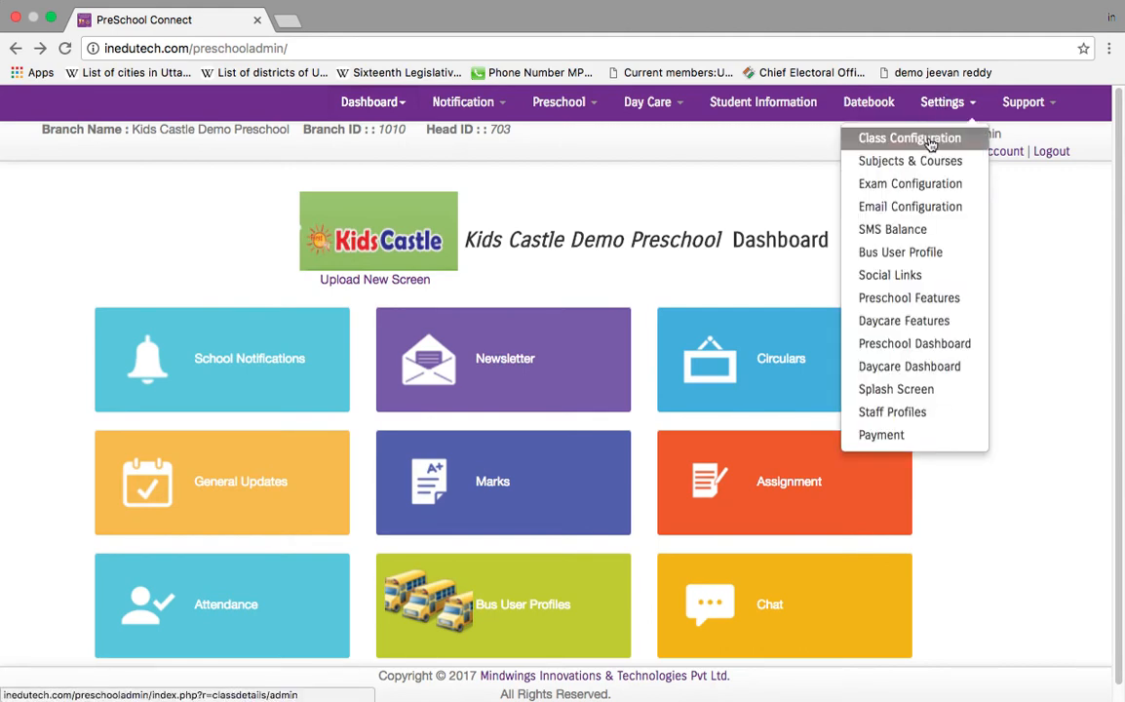
left_click(926, 140)
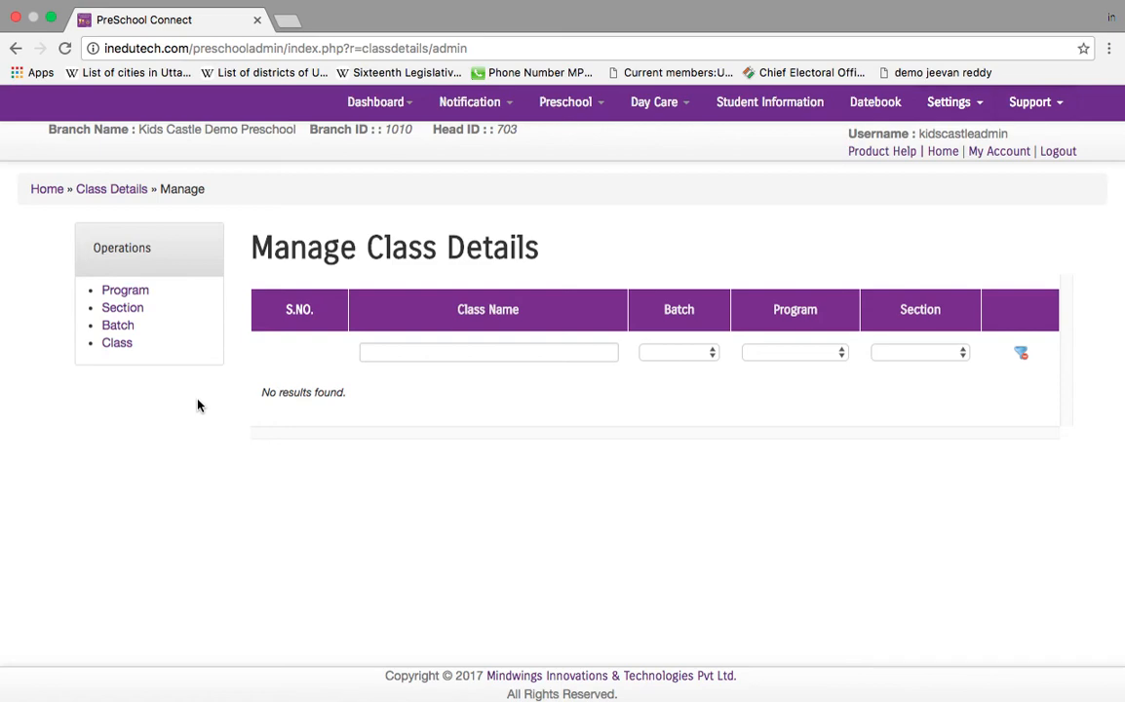
left_click(116, 343)
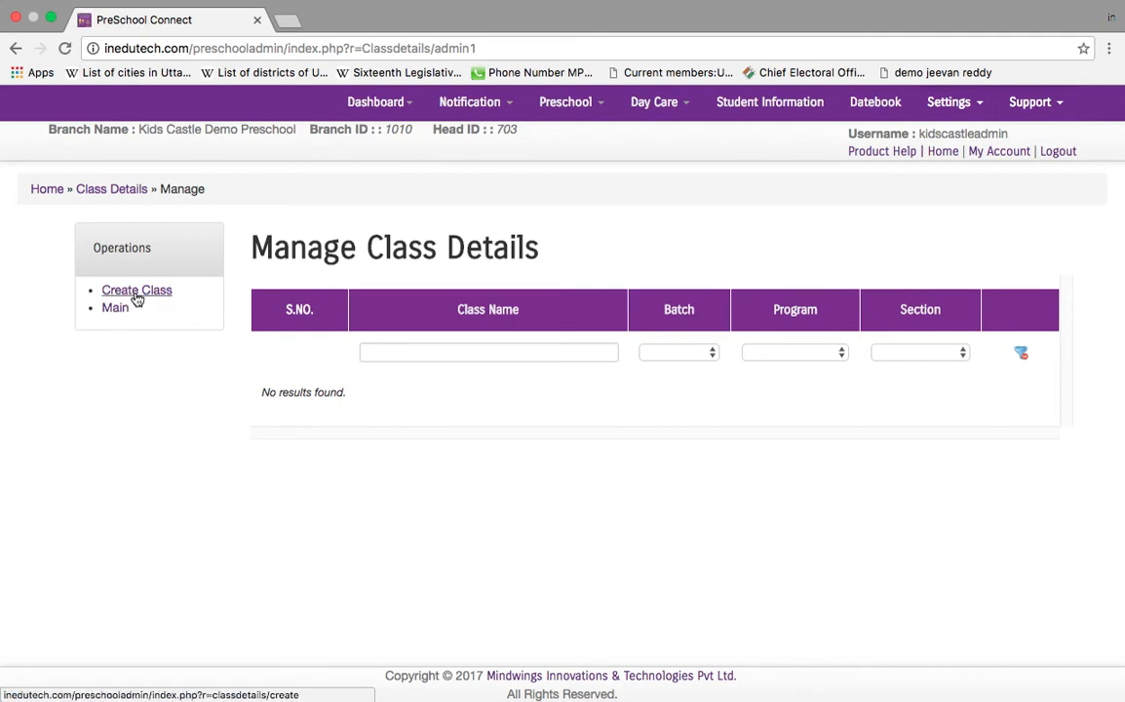
left_click(137, 290)
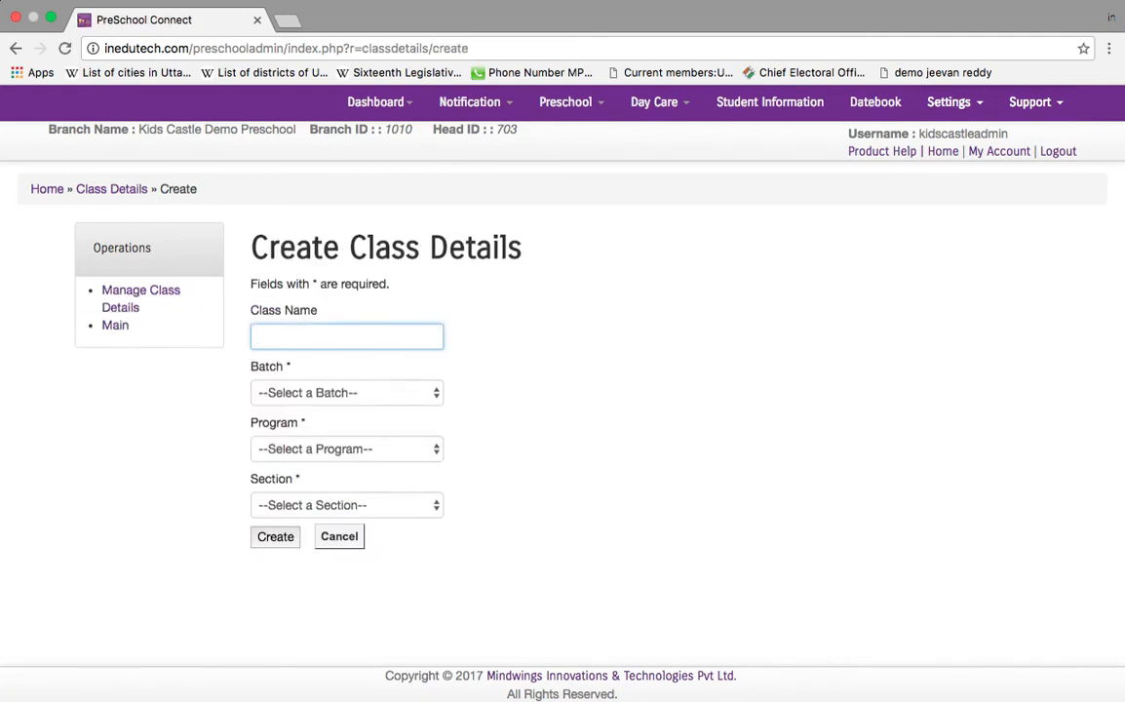
type("LKG")
left_click(371, 393)
left_click(380, 456)
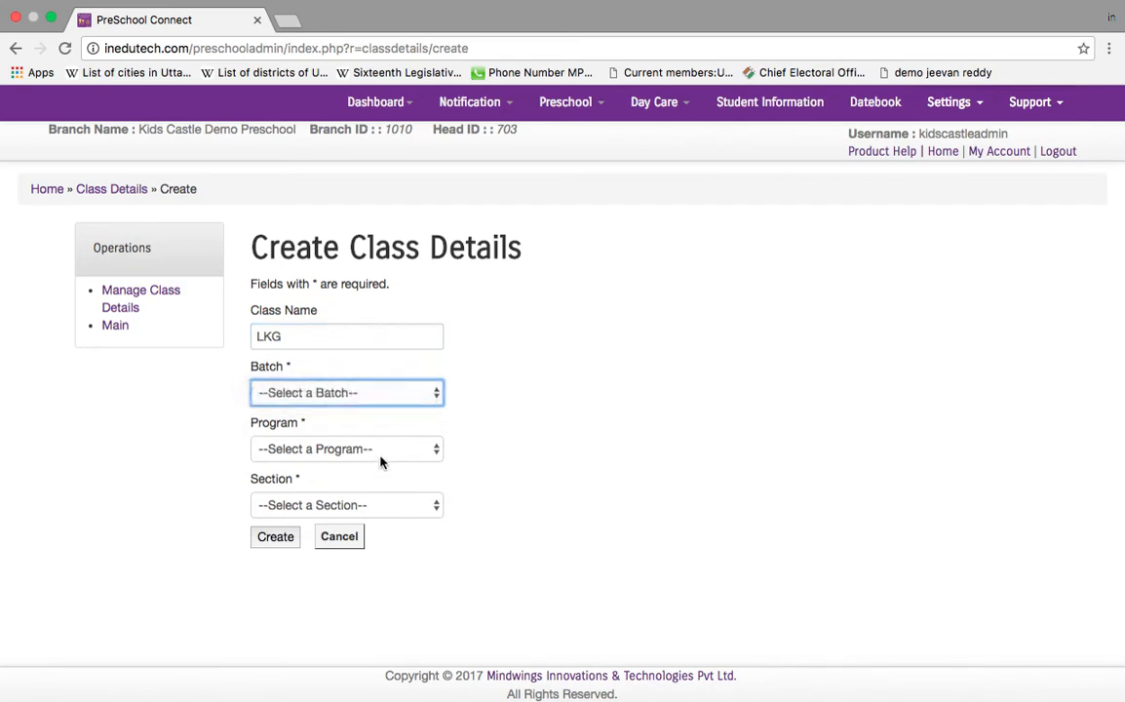
left_click(380, 456)
left_click(386, 533)
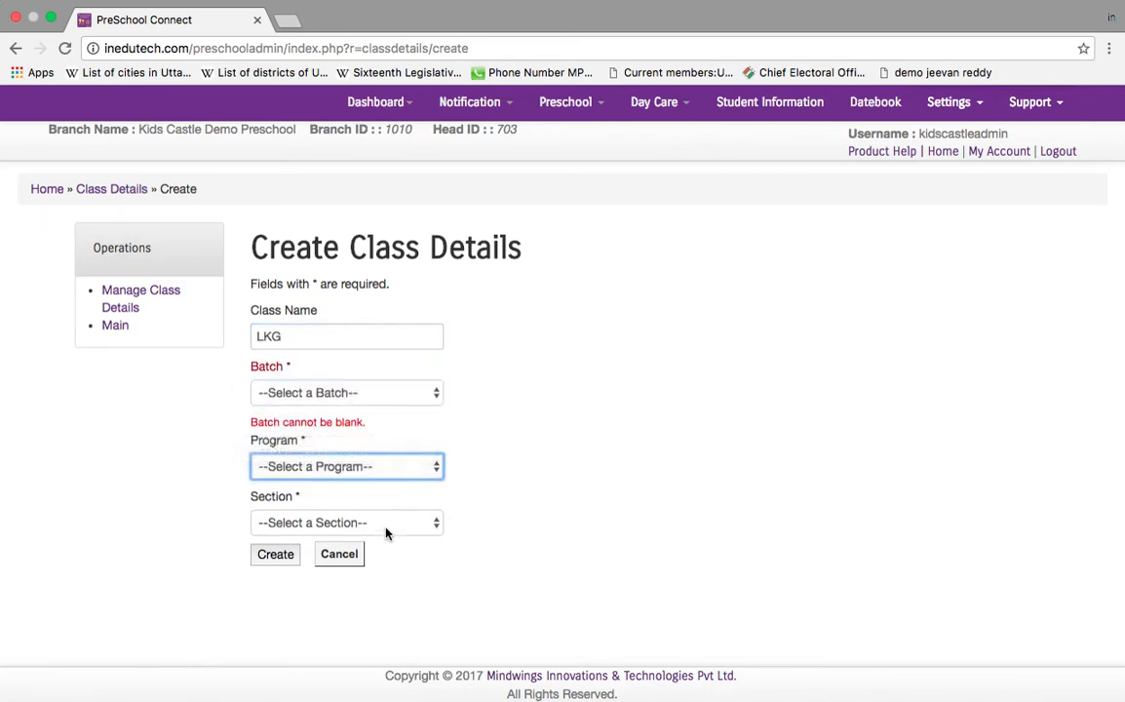
left_click(386, 532)
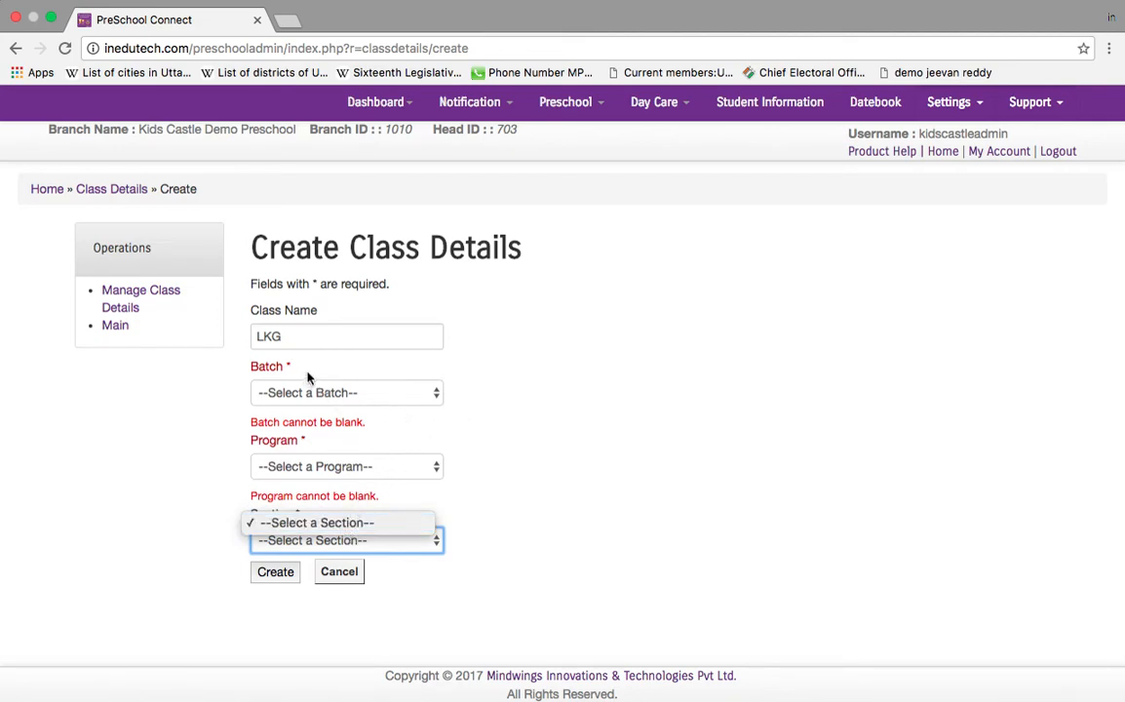
left_click(497, 522)
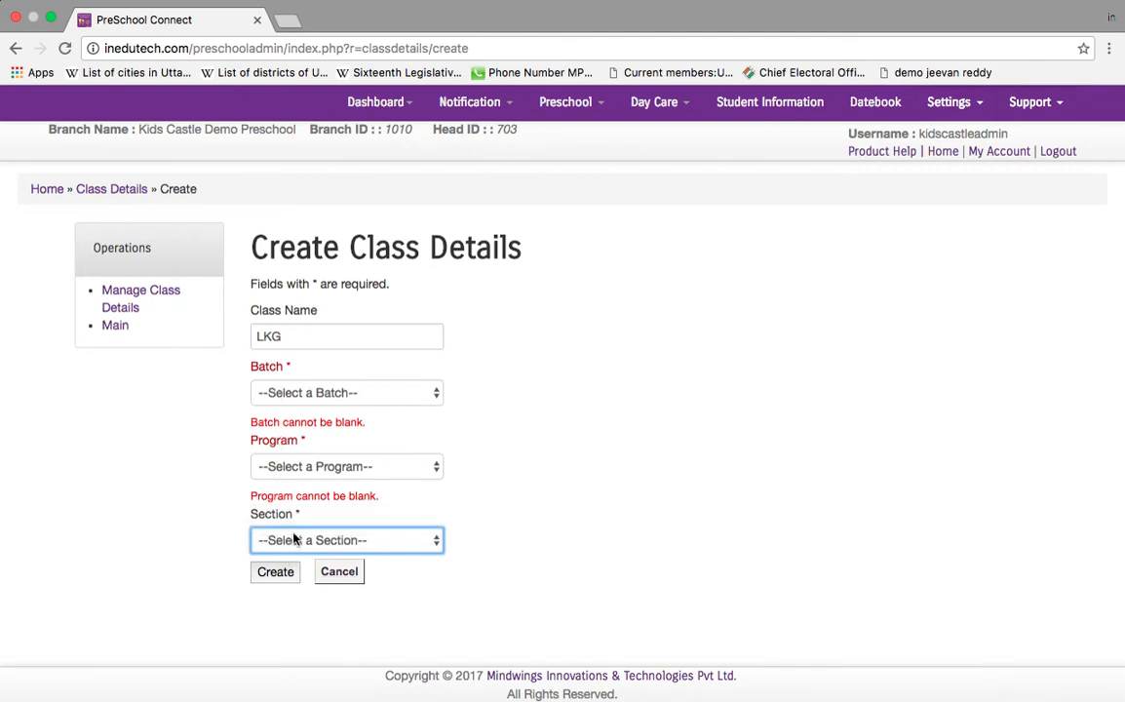
left_click(114, 325)
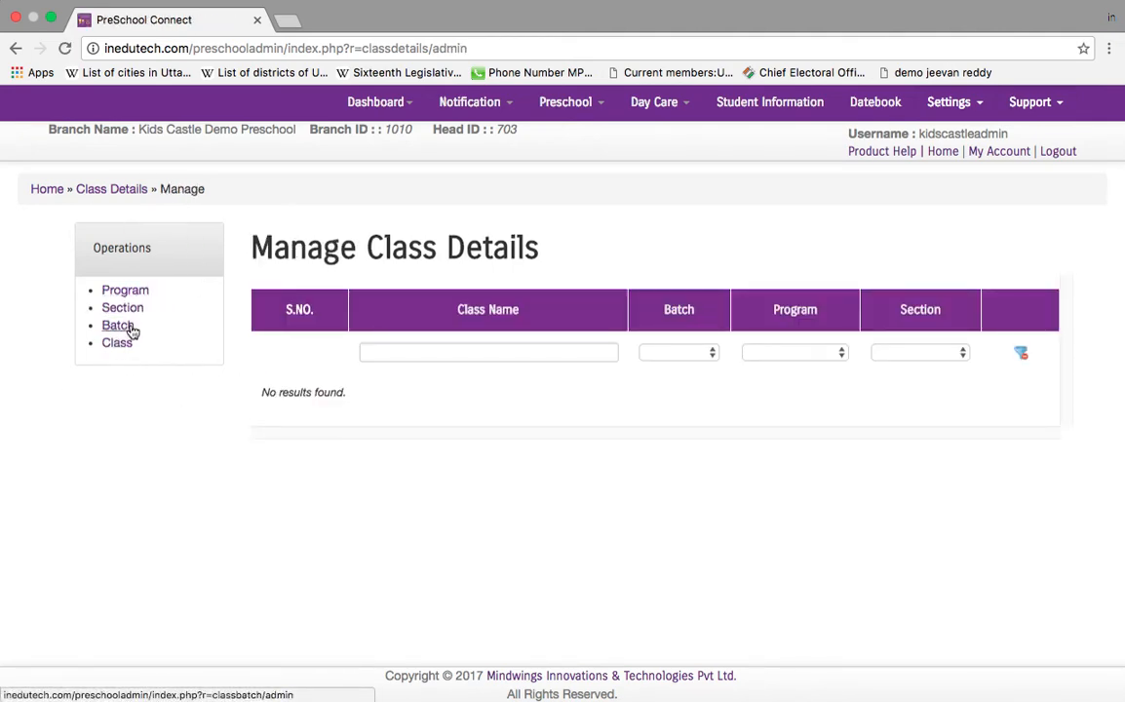
Step: Create the two class programs LKG and UKG
left_click(128, 293)
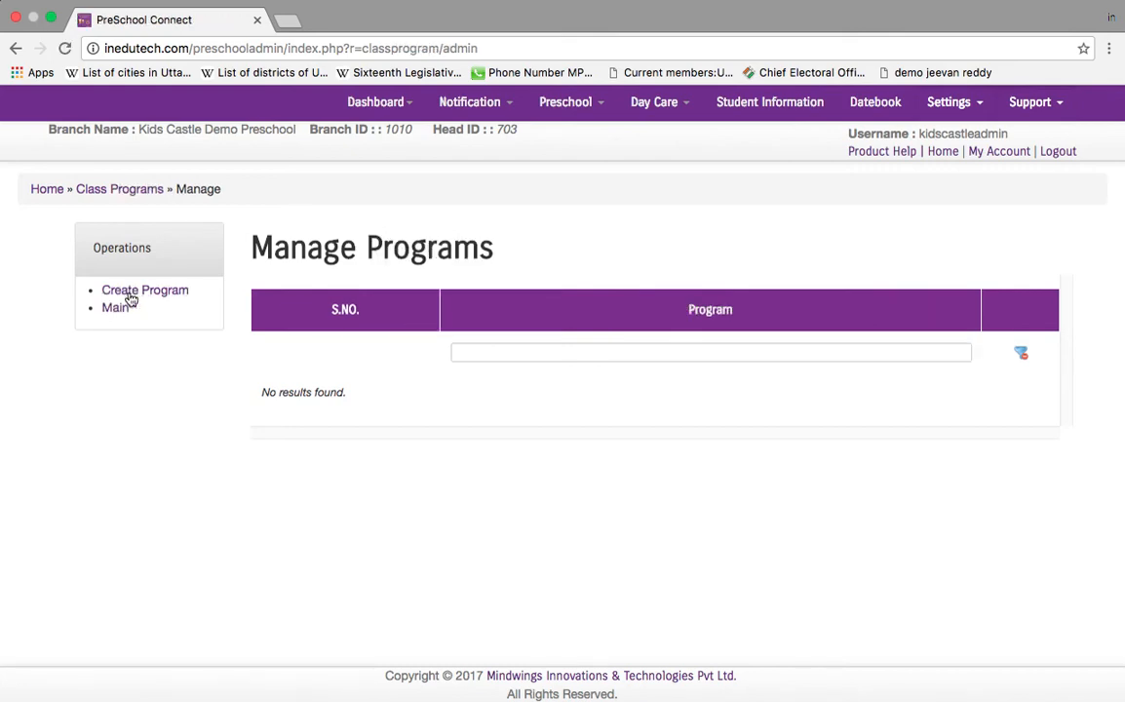
left_click(131, 295)
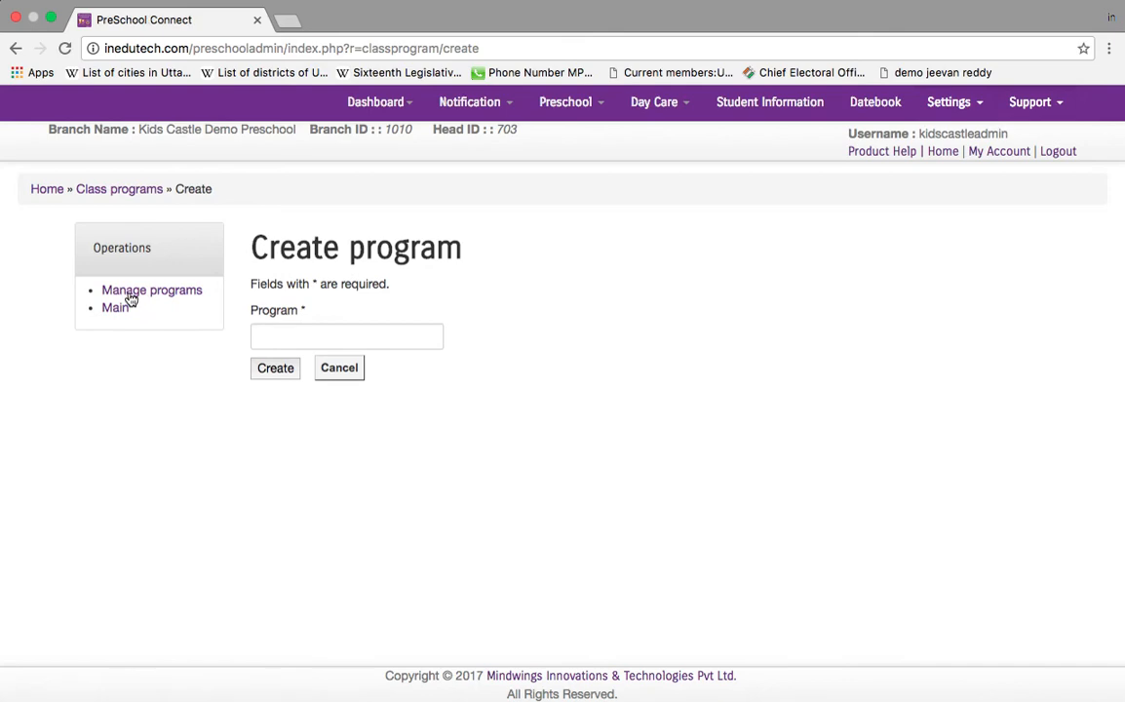
left_click(418, 340)
type("LKG")
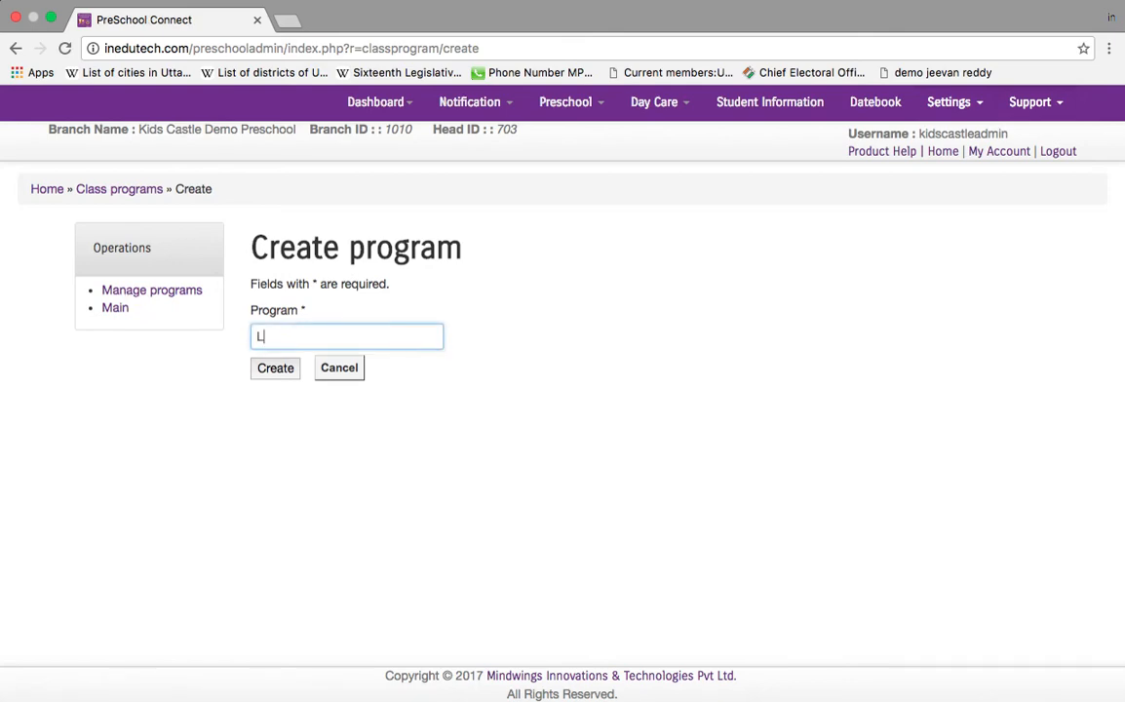
left_click(286, 371)
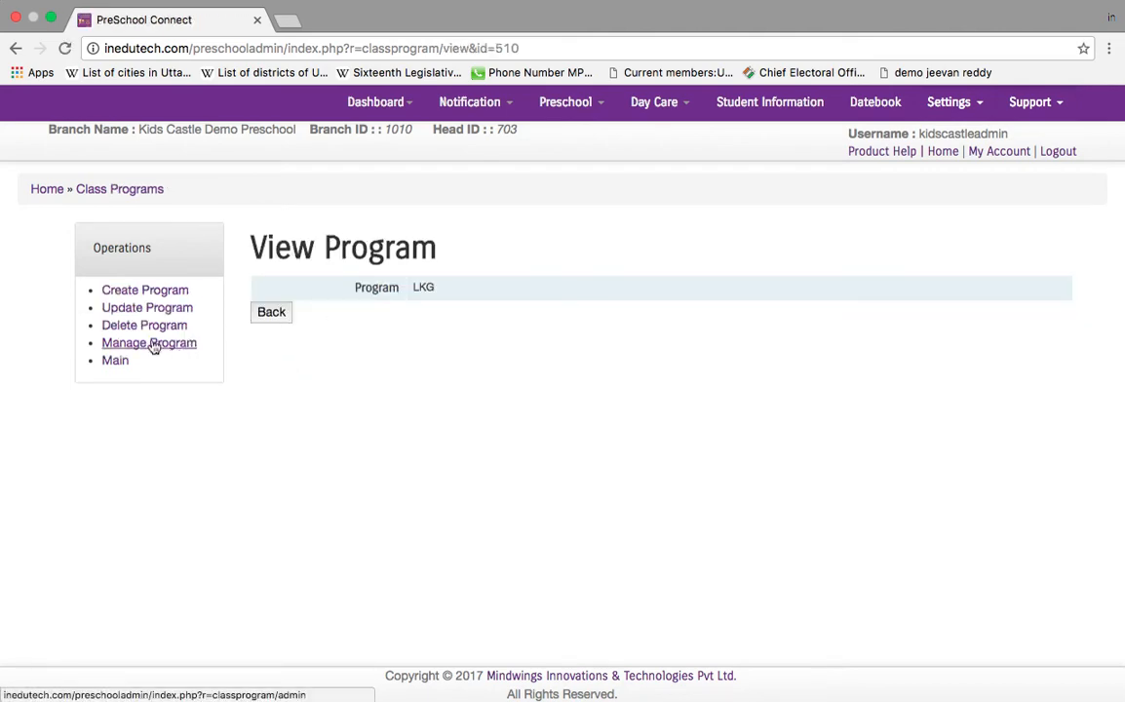
left_click(160, 295)
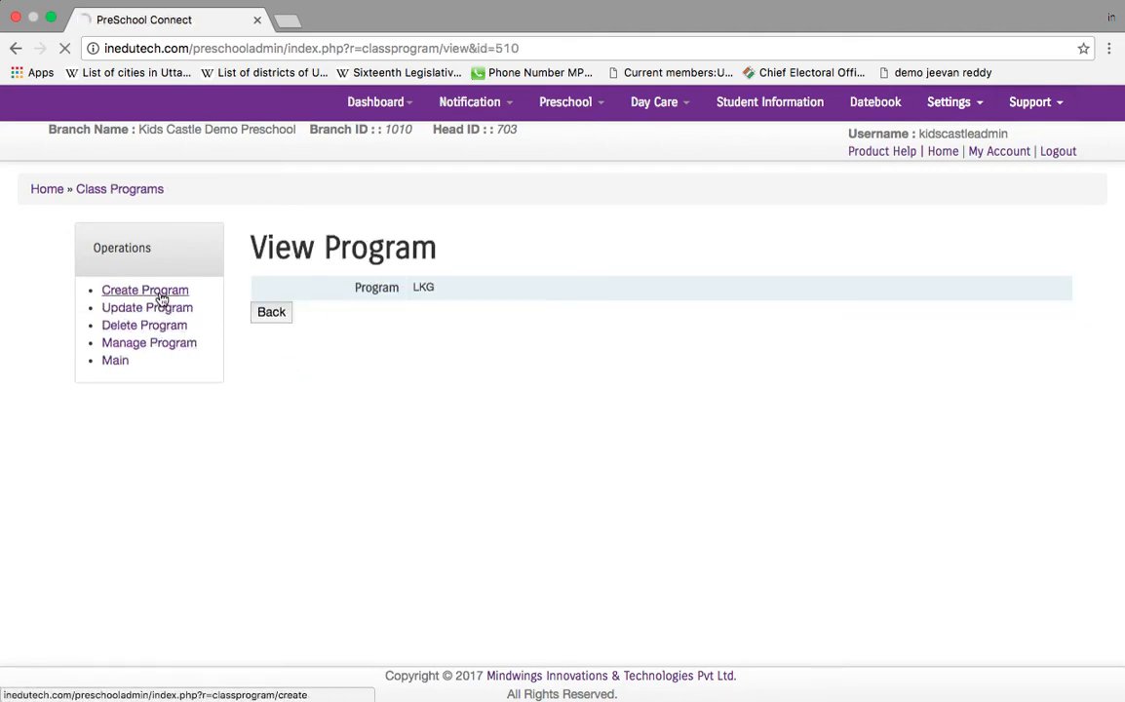
left_click(352, 341)
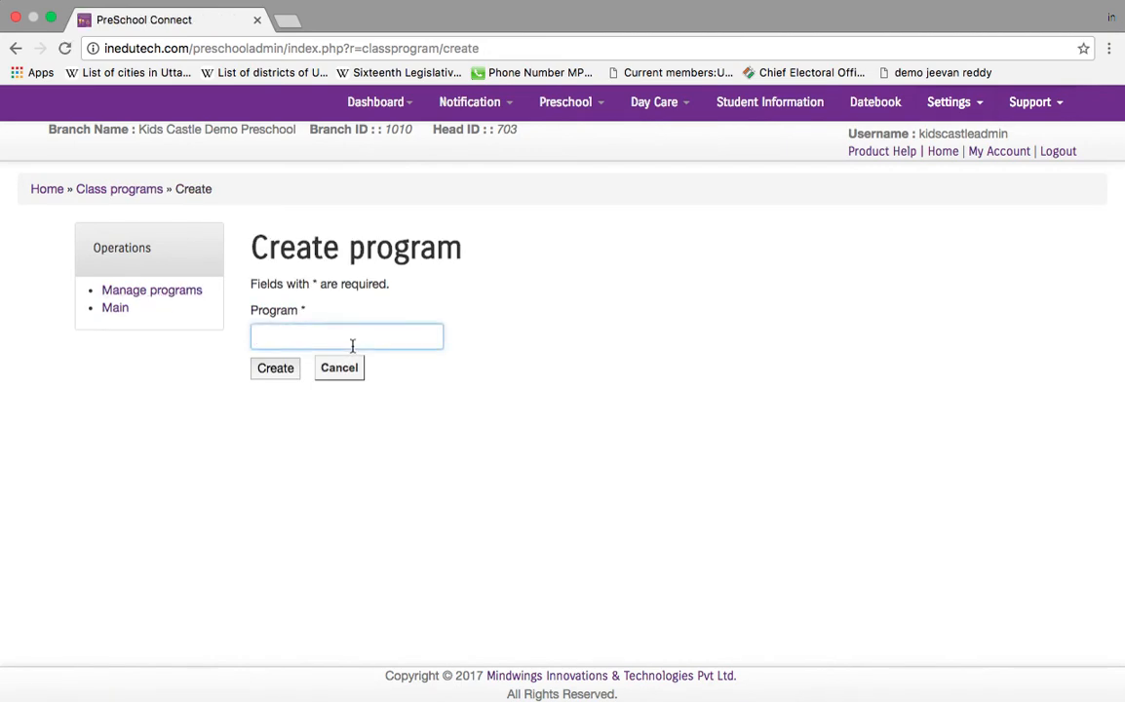
type("UKG")
left_click(265, 378)
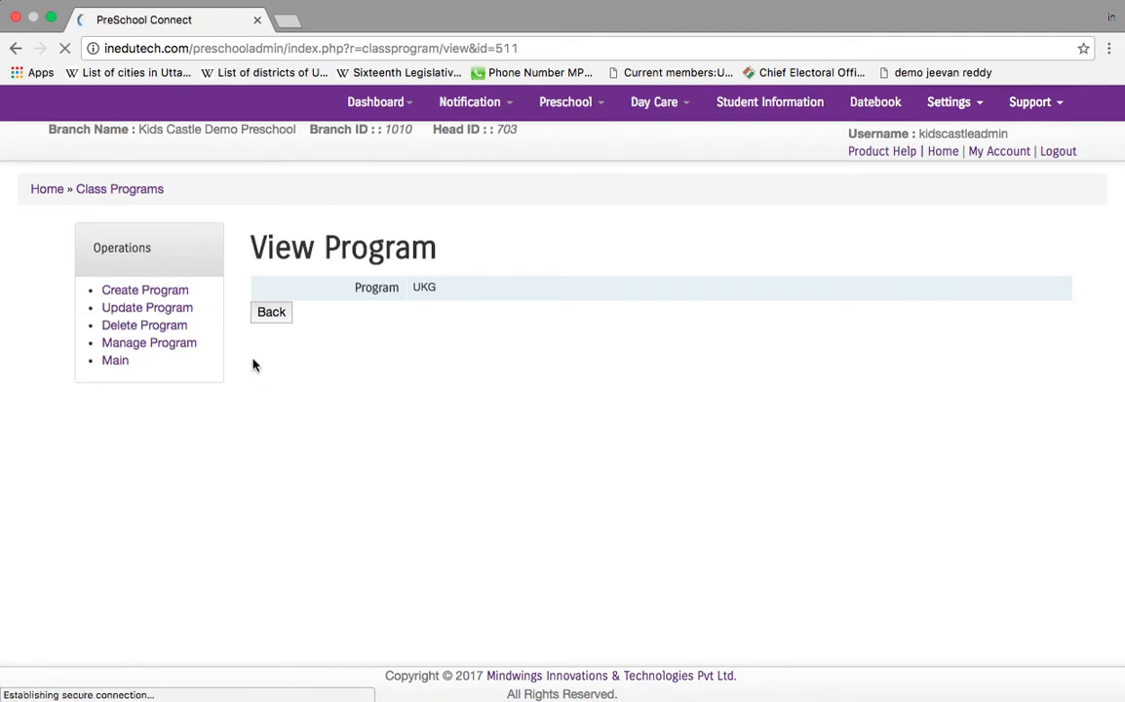
Step: Create a class section named 'A Section', then go back to Main
left_click(111, 363)
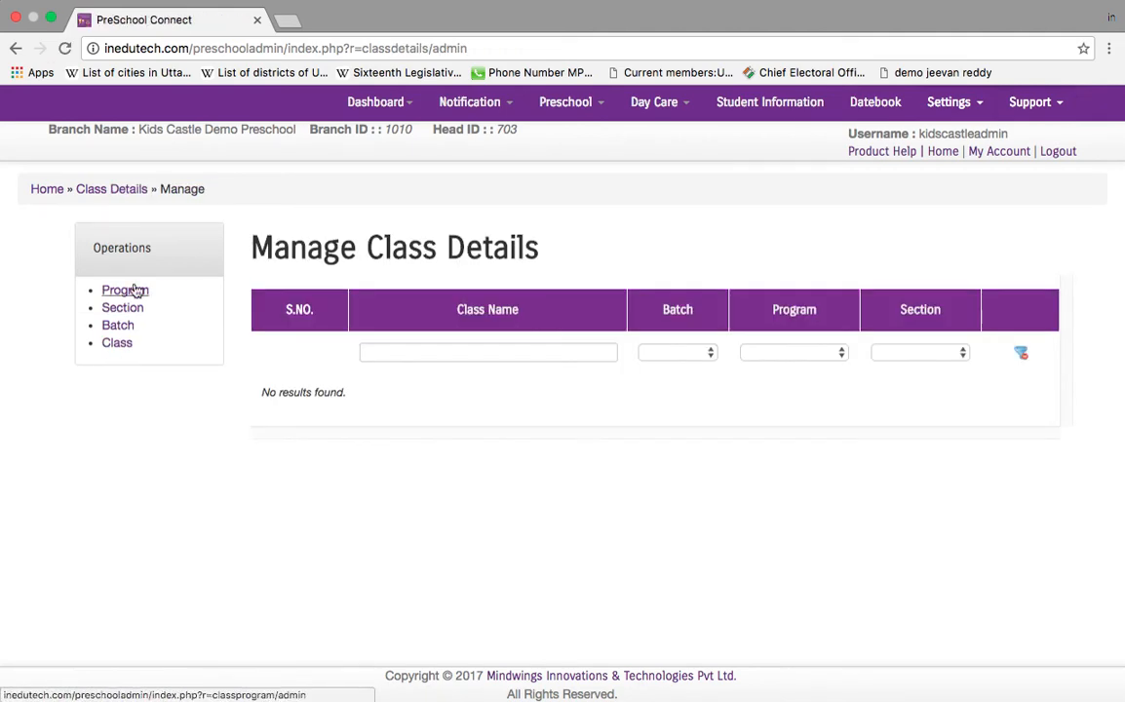
left_click(131, 313)
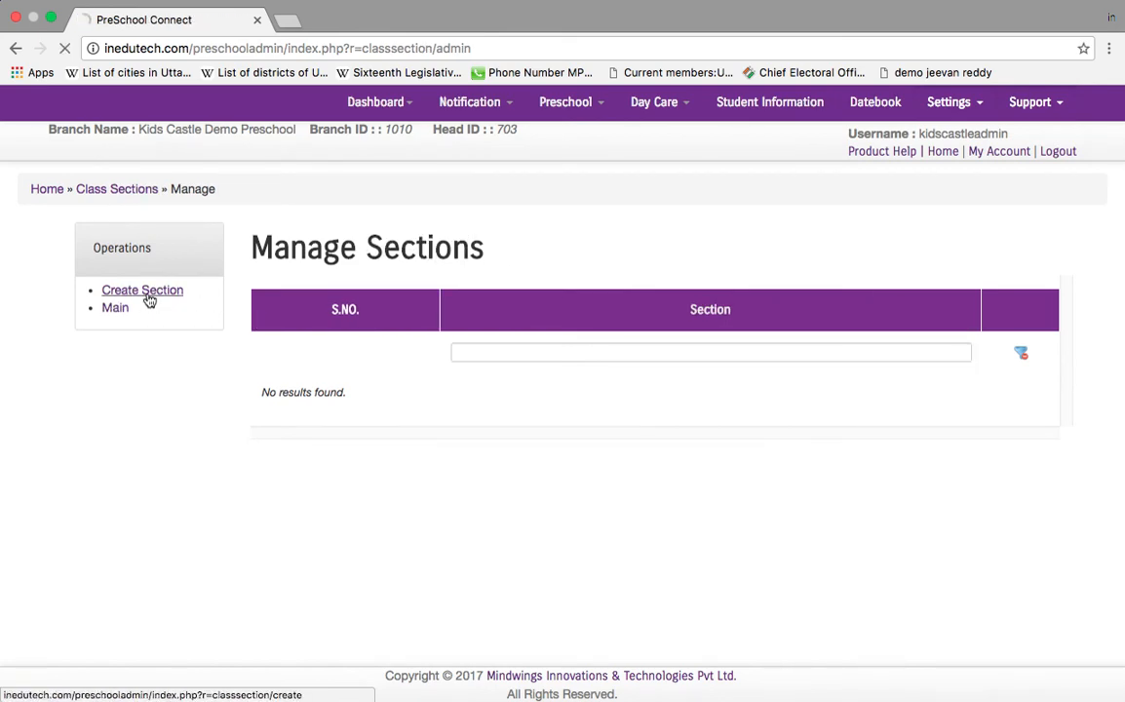
left_click(148, 299)
left_click(357, 328)
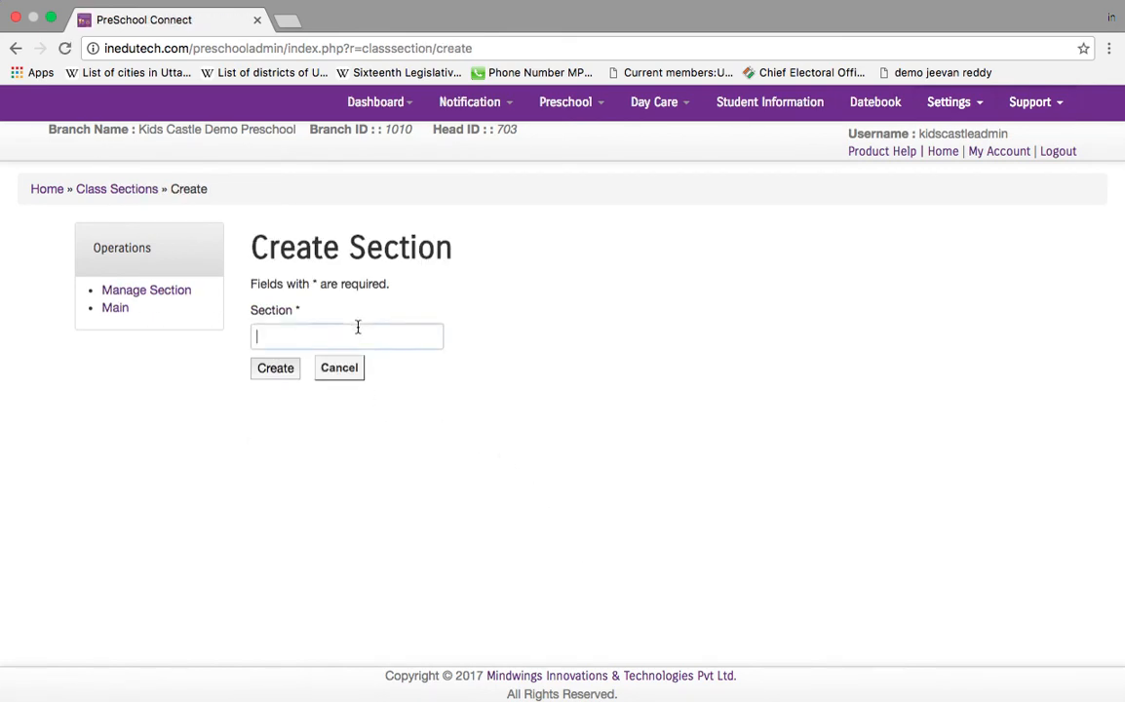
type("A S")
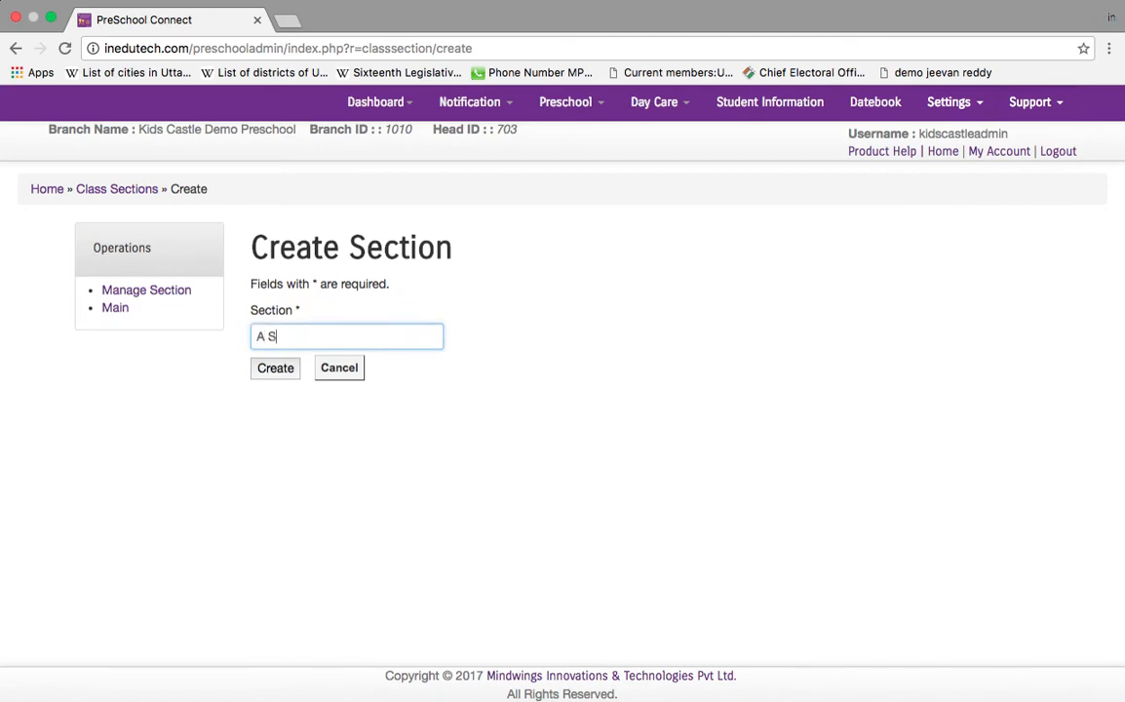
type("ection")
left_click(280, 376)
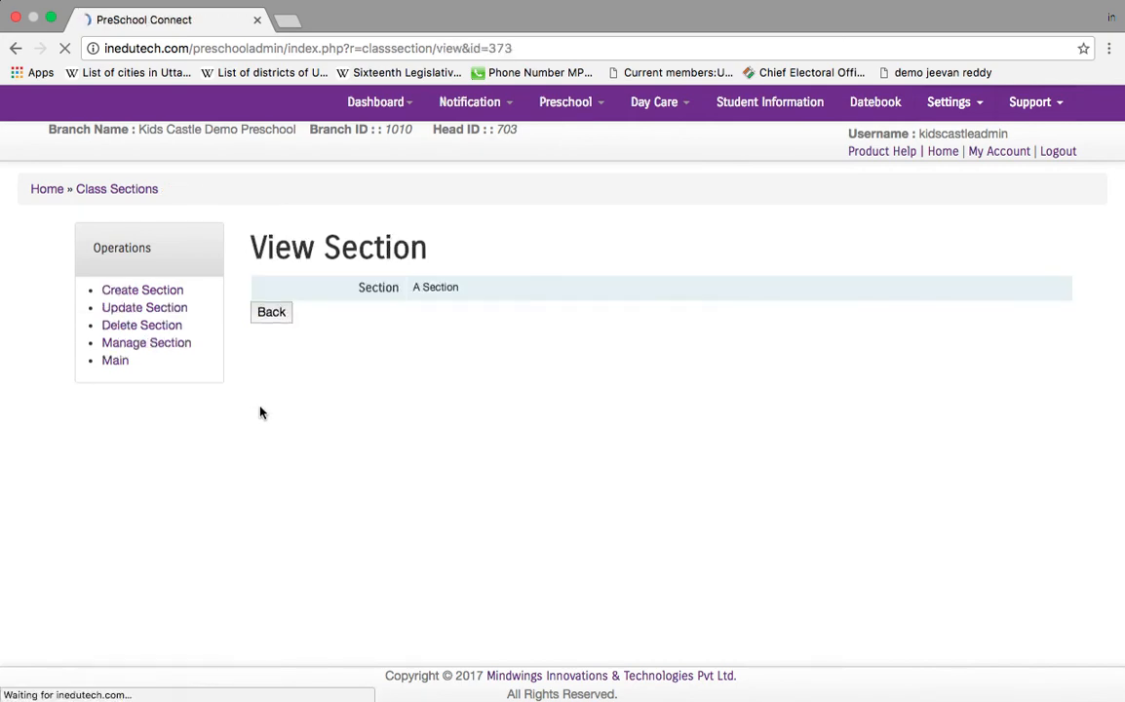
left_click(117, 367)
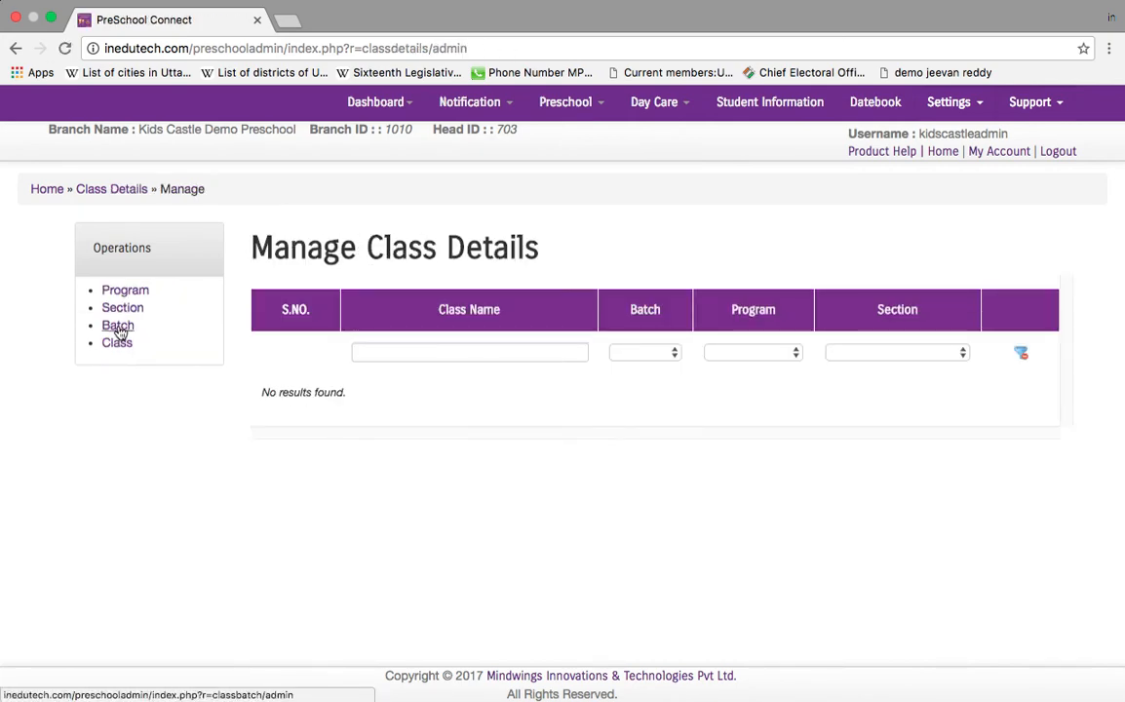
Step: Create a batch named 'Morning', then go back to Main
left_click(118, 327)
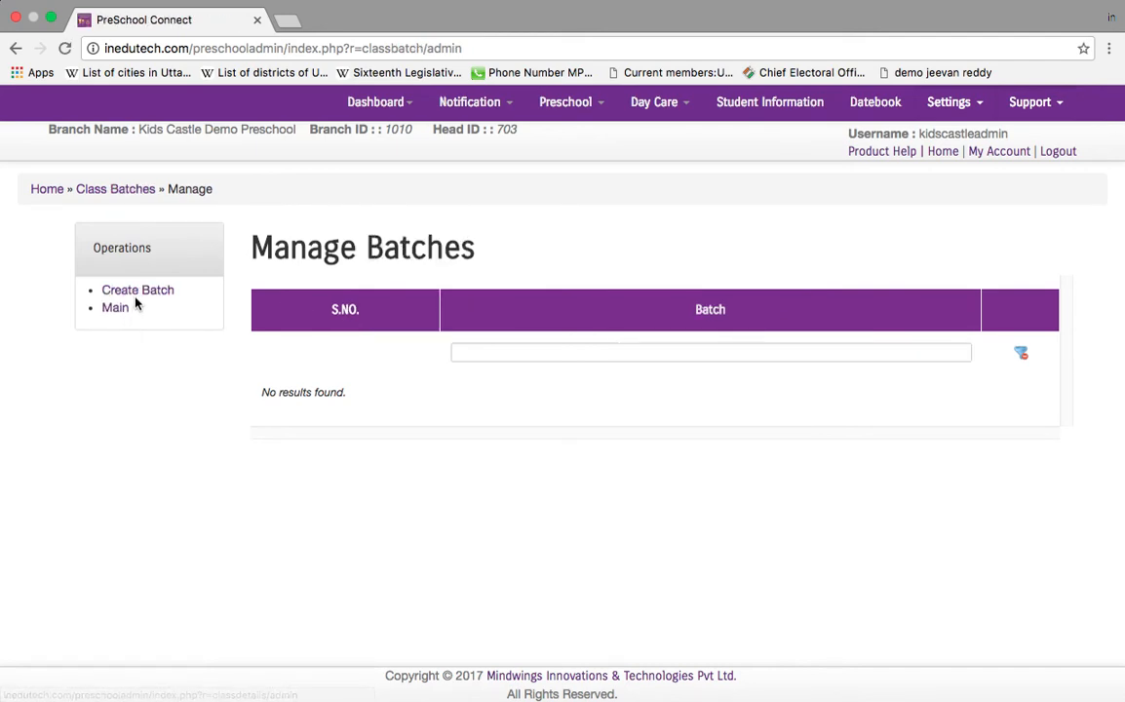
left_click(138, 293)
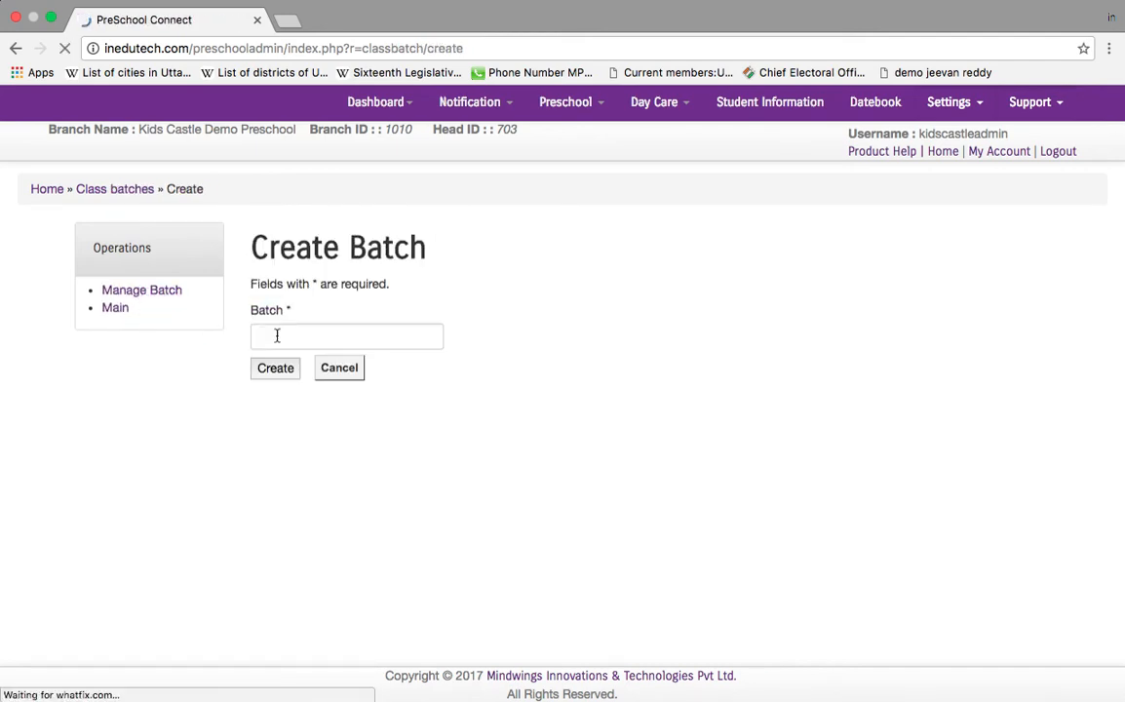
left_click(319, 332)
type("Morning")
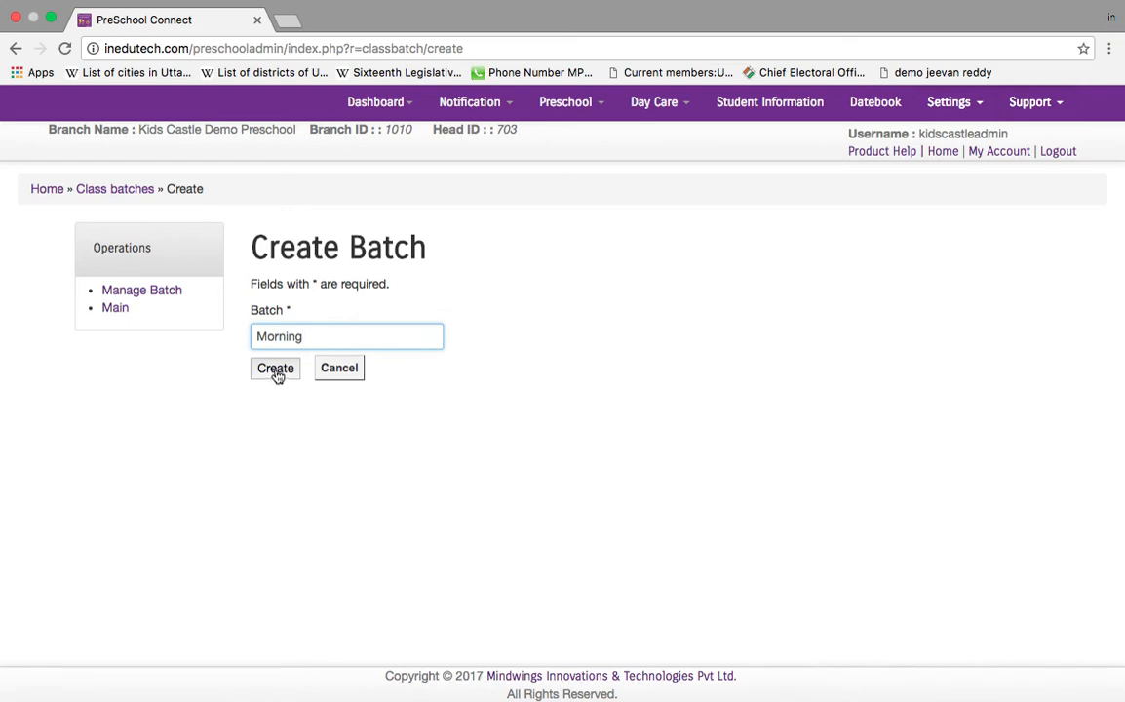
left_click(276, 369)
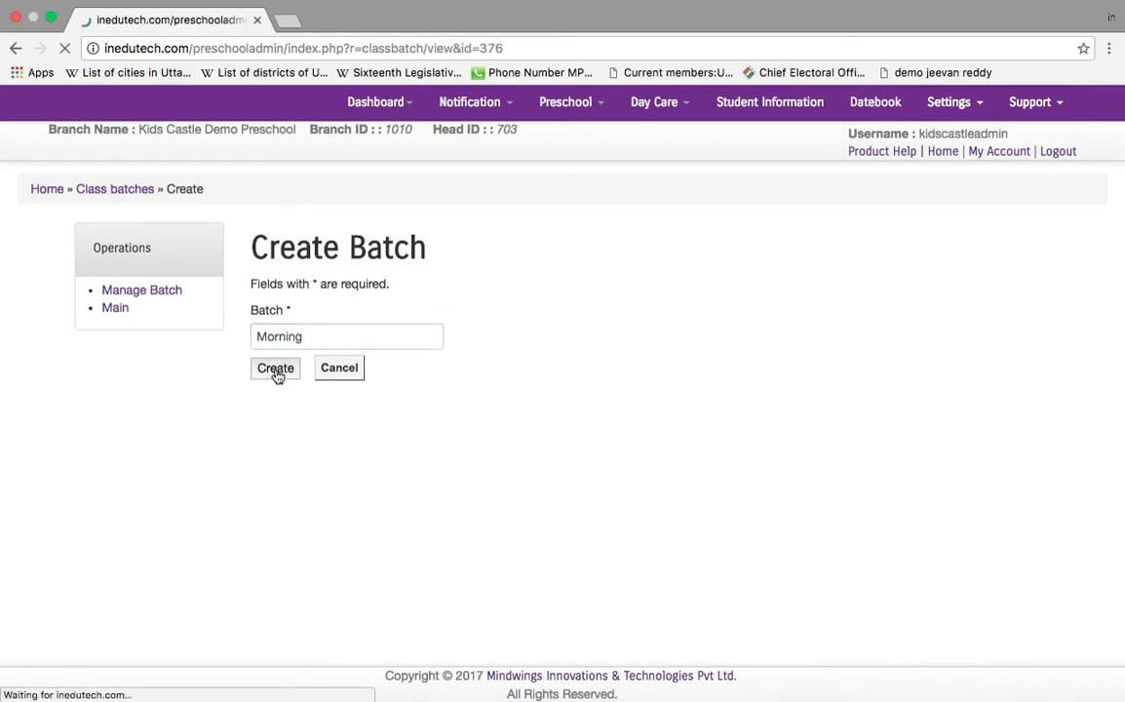
left_click(122, 364)
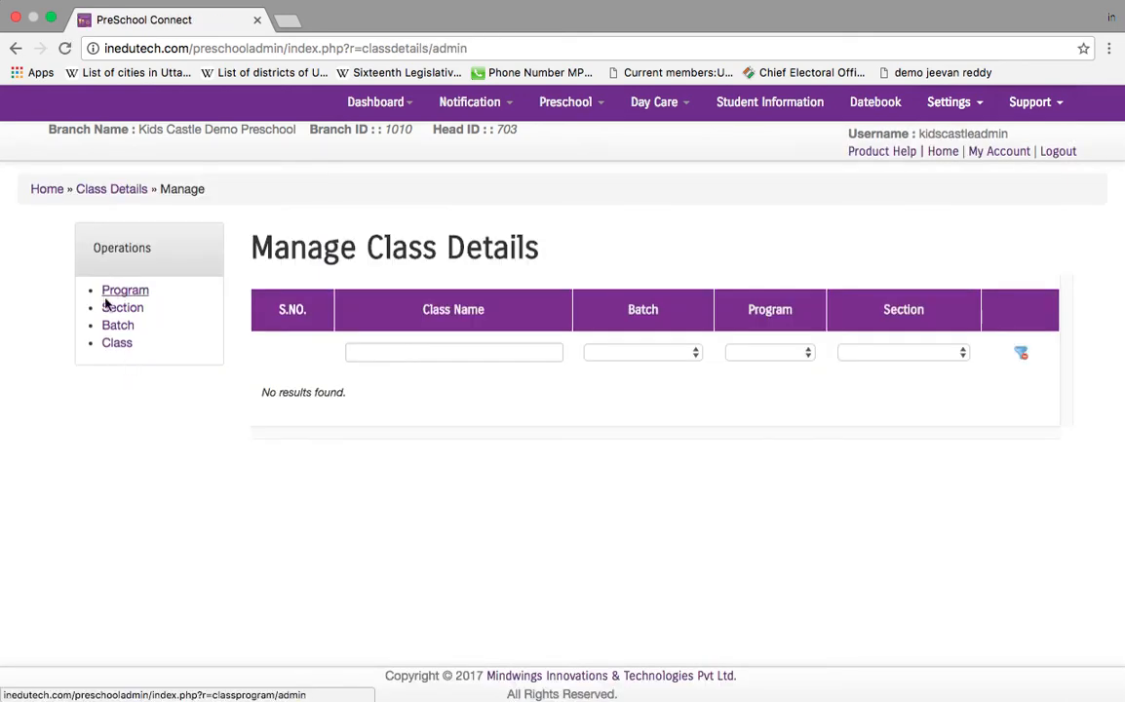
Step: Create the LKG class with Morning batch, LKG program and A Section
left_click(128, 347)
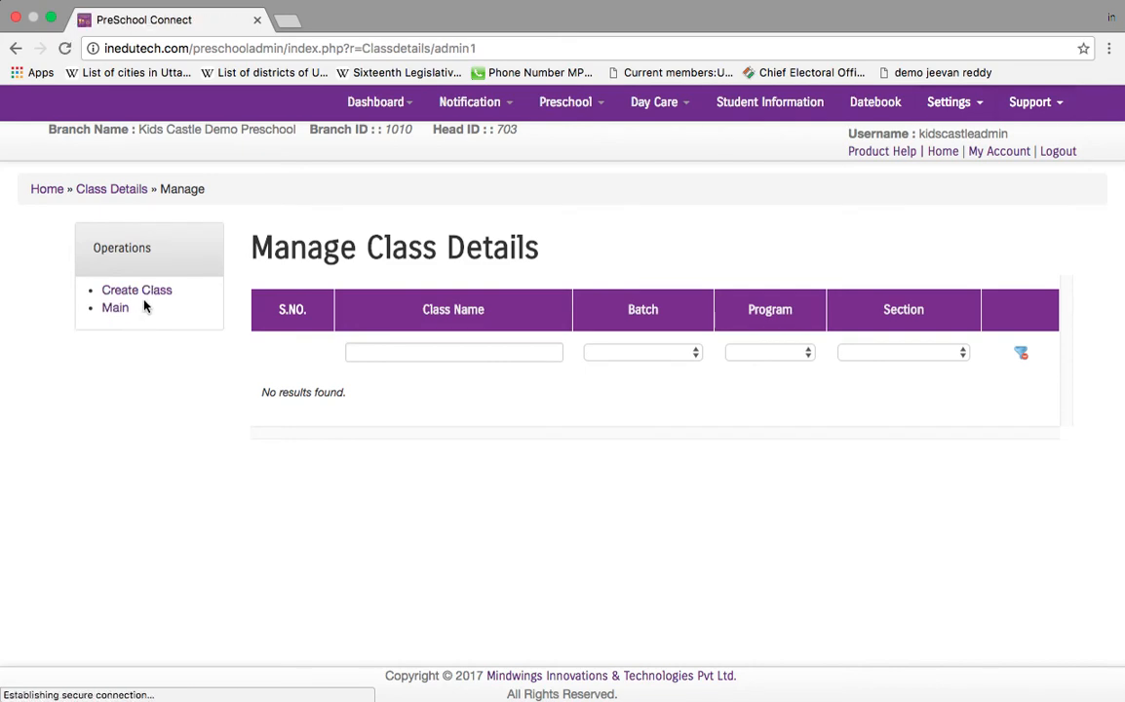
left_click(144, 293)
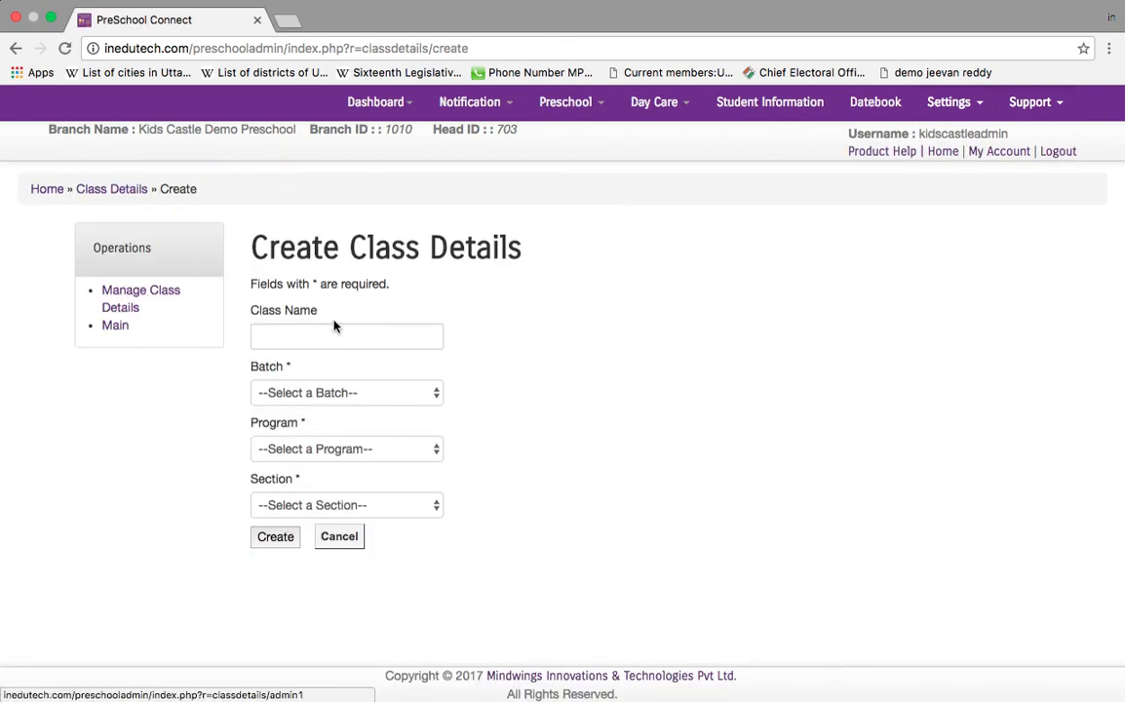
left_click(347, 332)
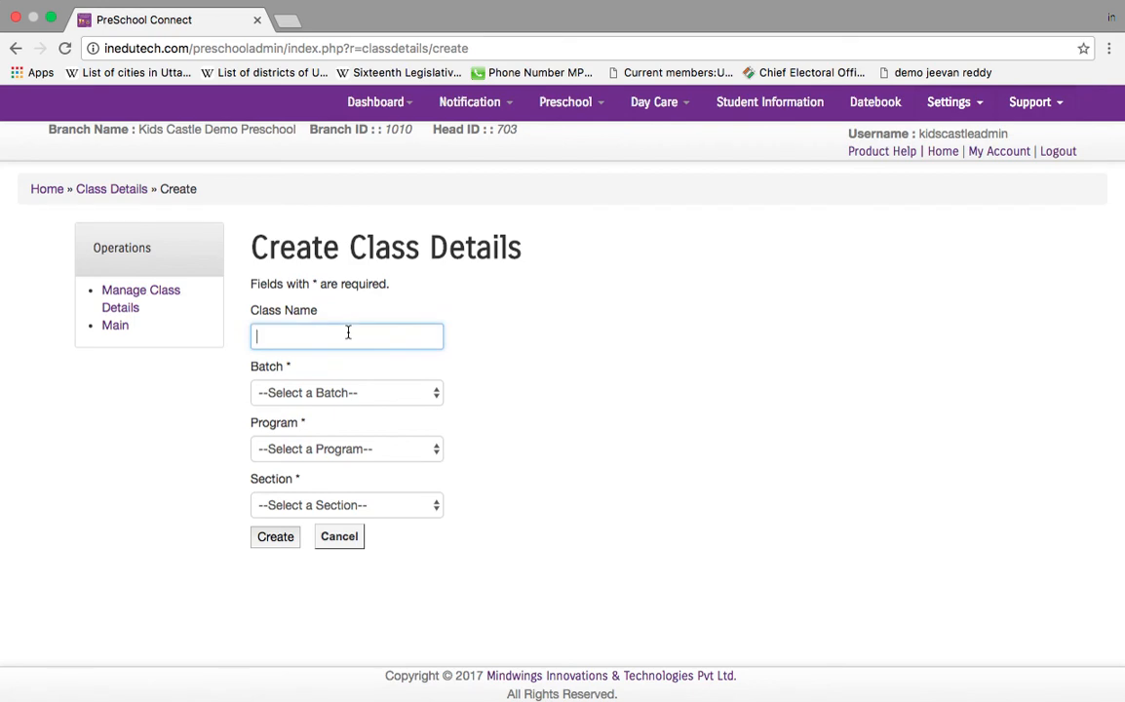
type("LKG")
left_click(348, 392)
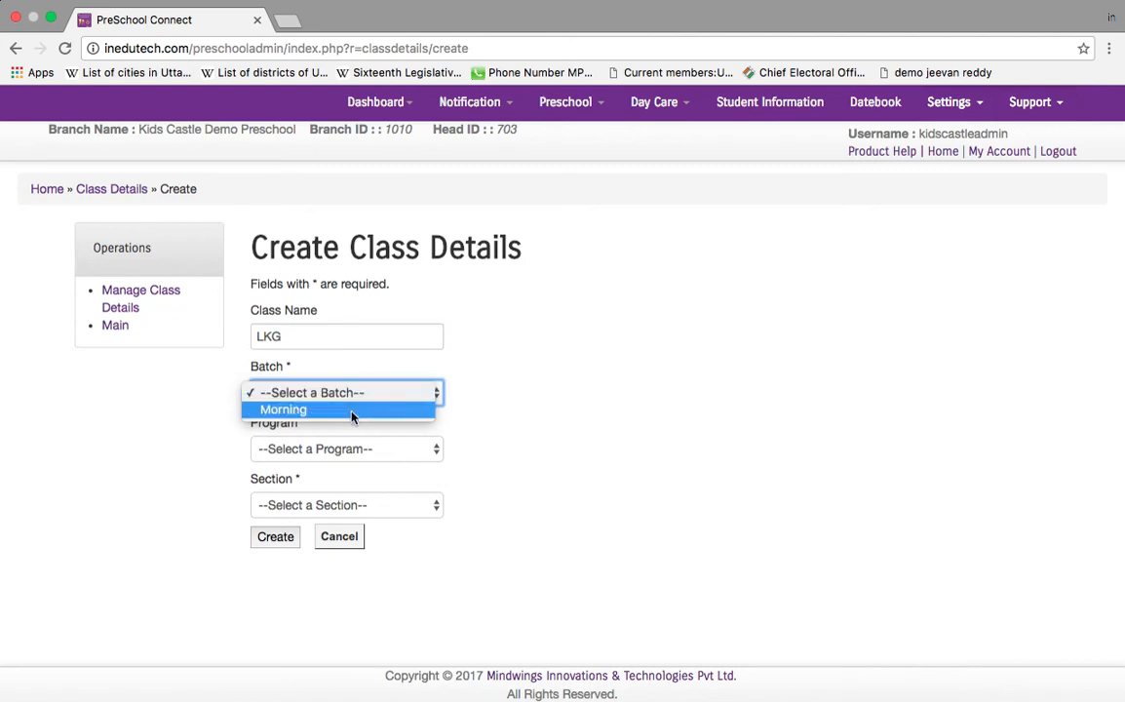
left_click(352, 411)
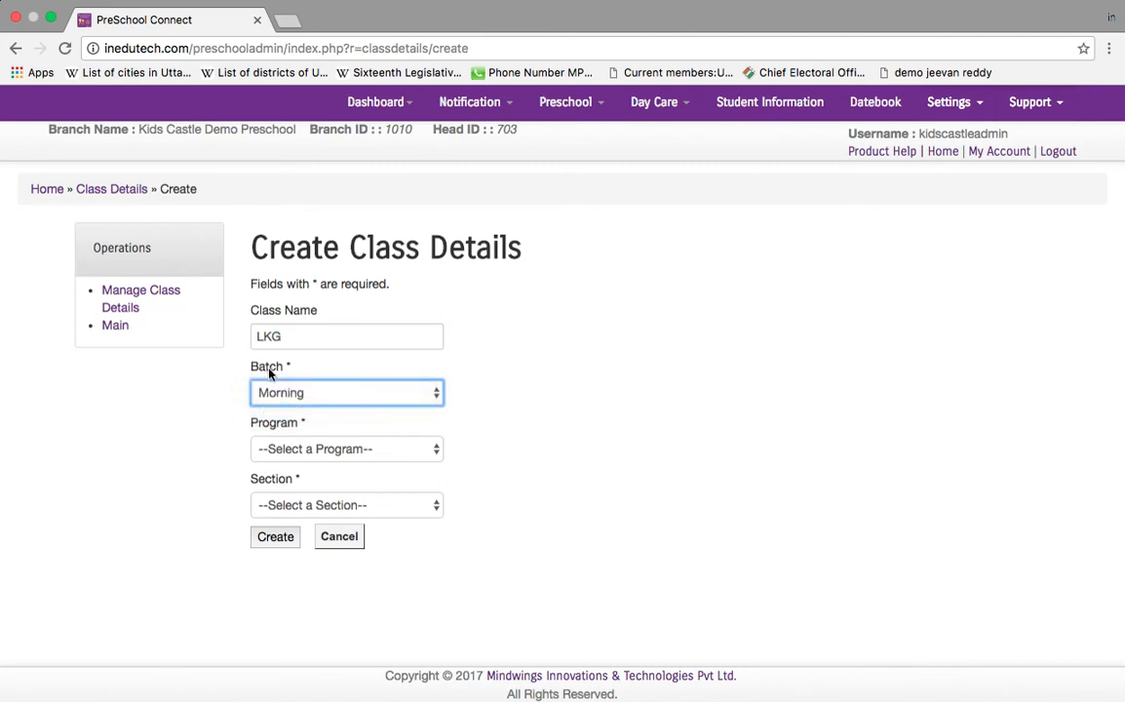
left_click(306, 449)
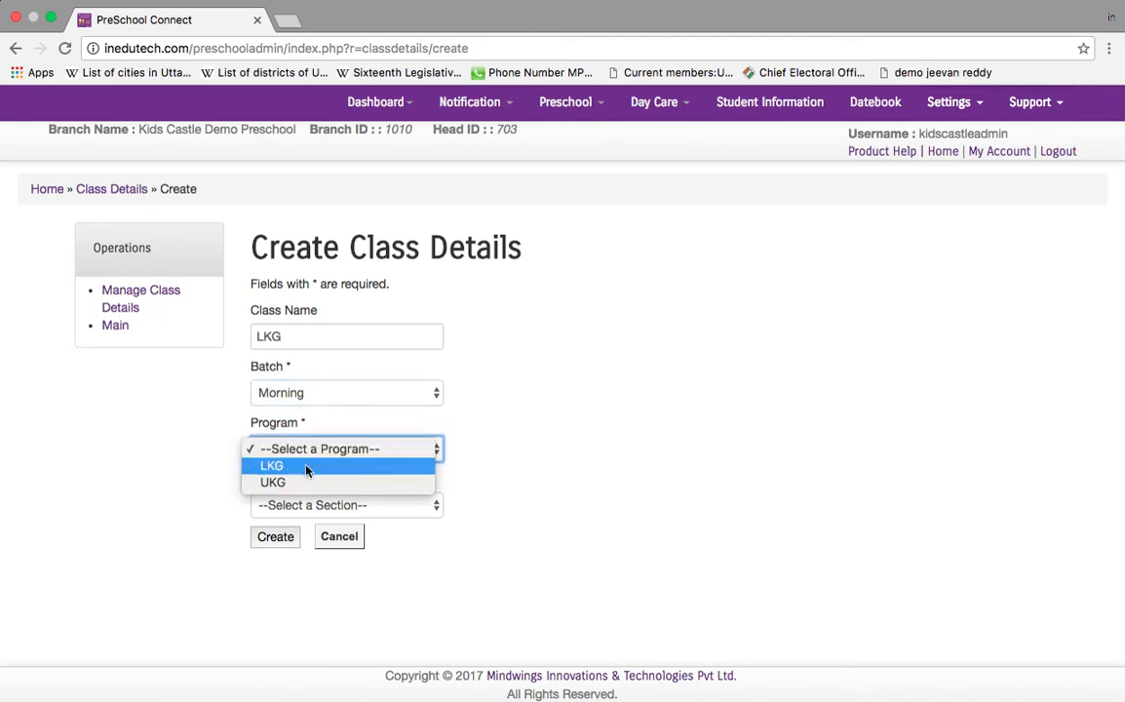
left_click(308, 467)
left_click(325, 504)
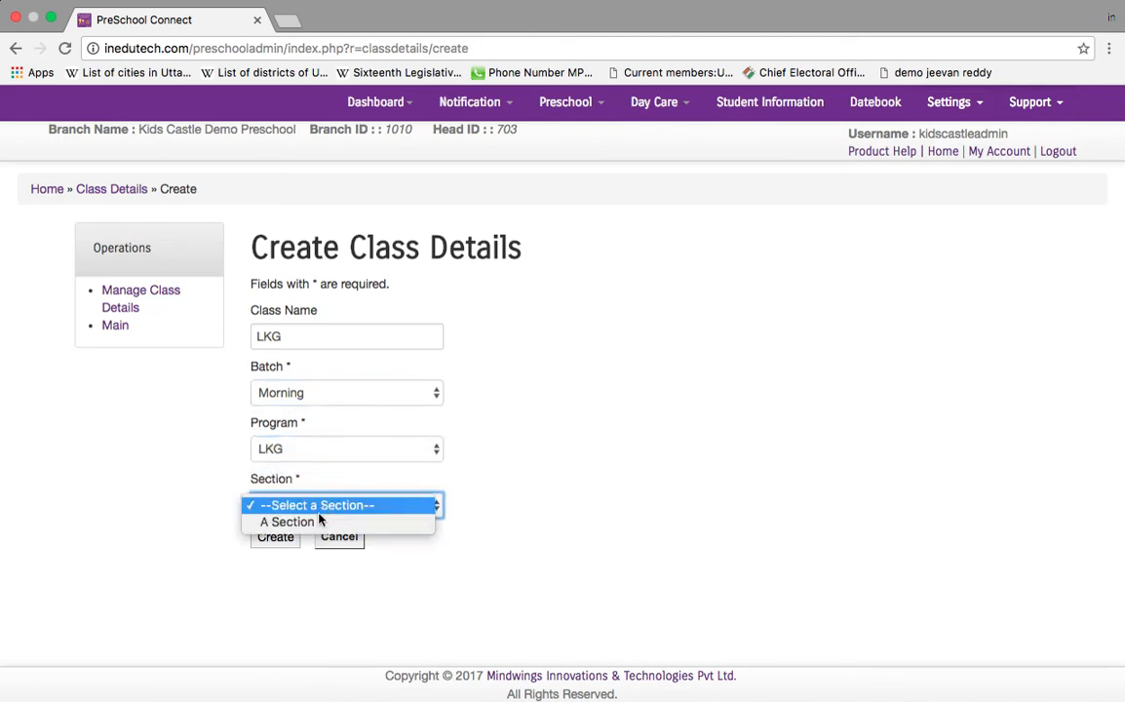
left_click(290, 522)
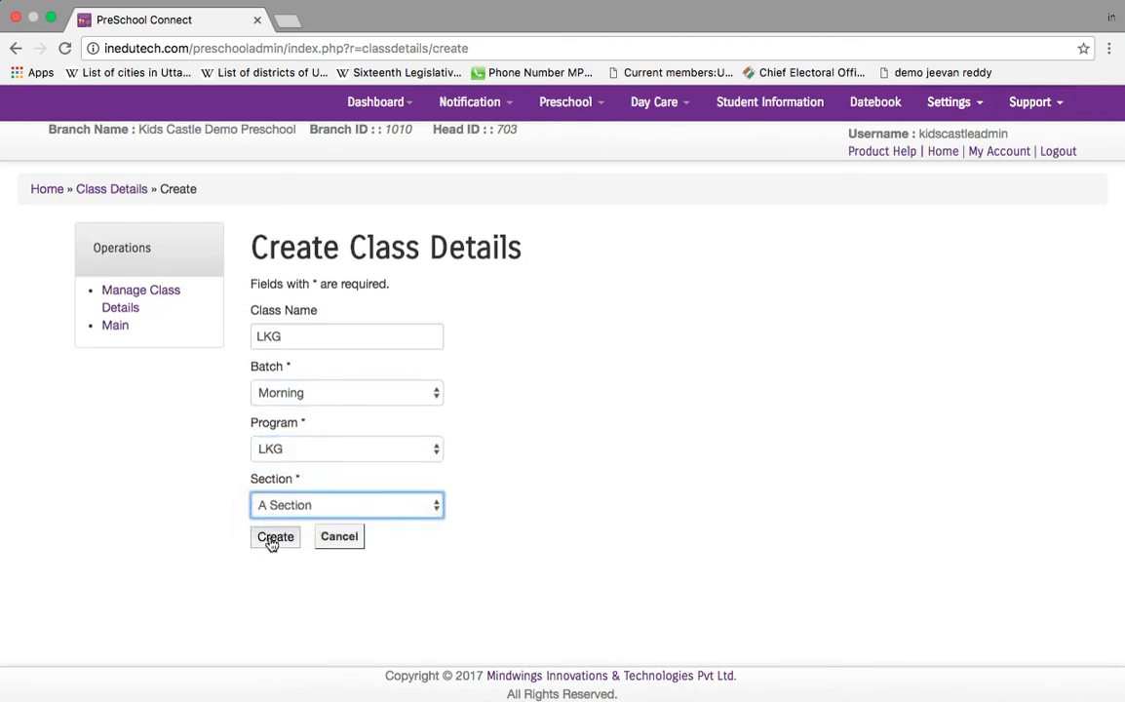
left_click(274, 537)
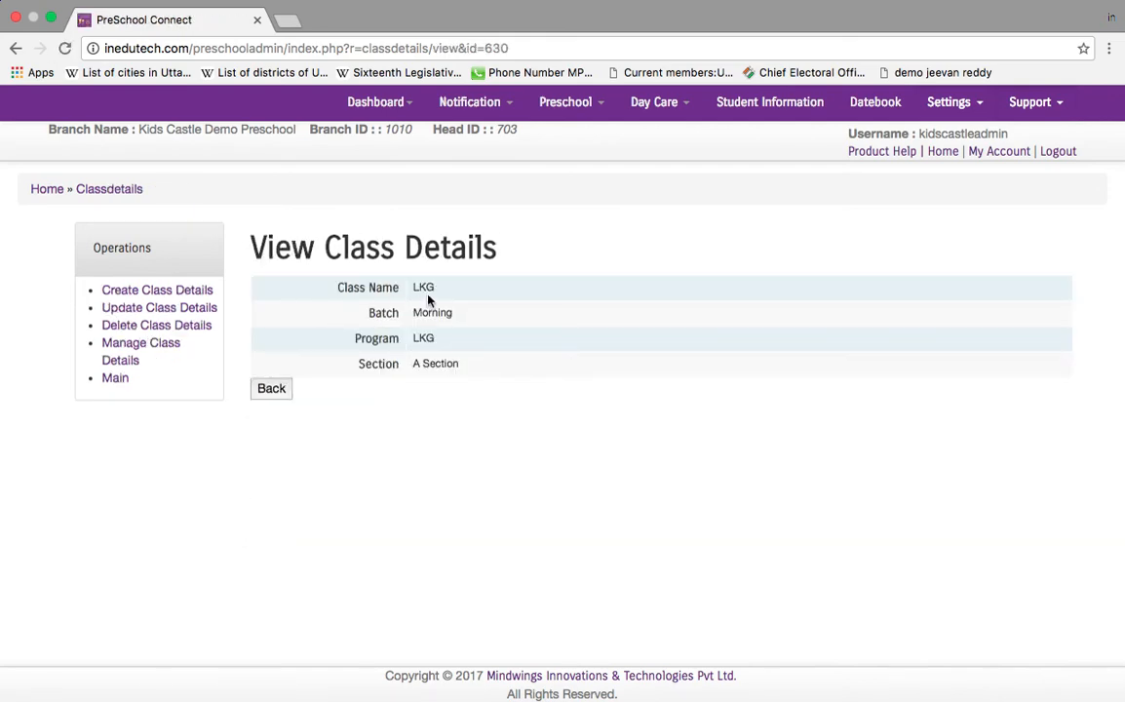
Step: Create the UKG class with Morning batch, UKG program and A Section, then view the class list
left_click(163, 295)
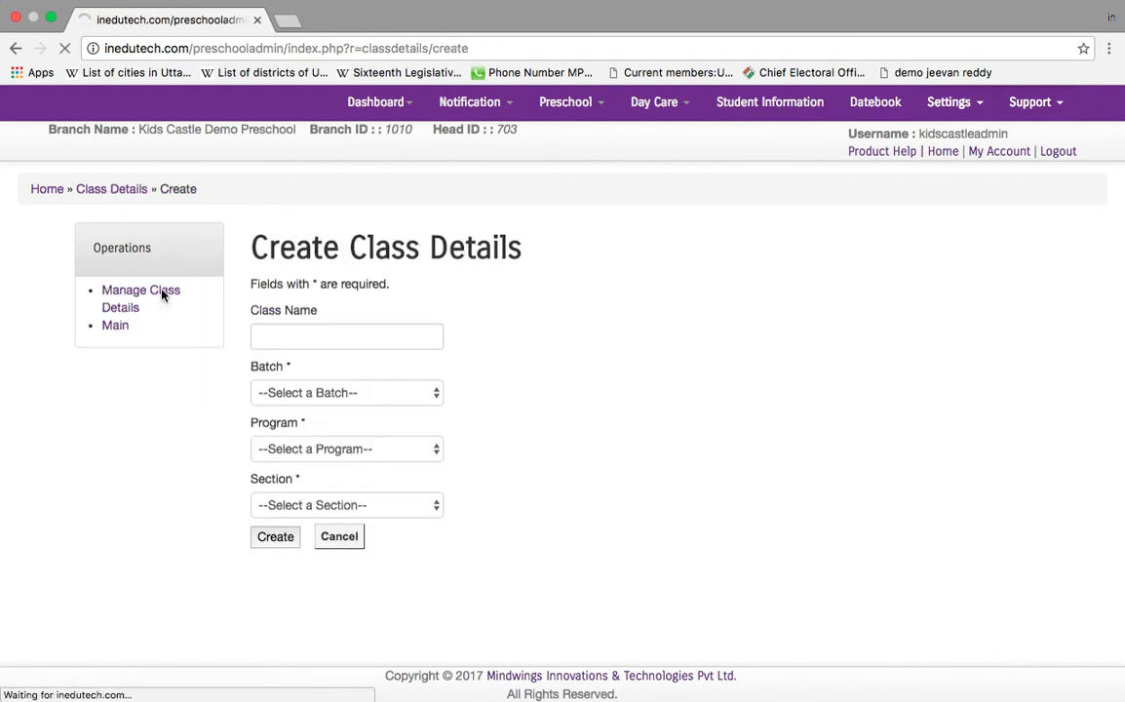
left_click(343, 338)
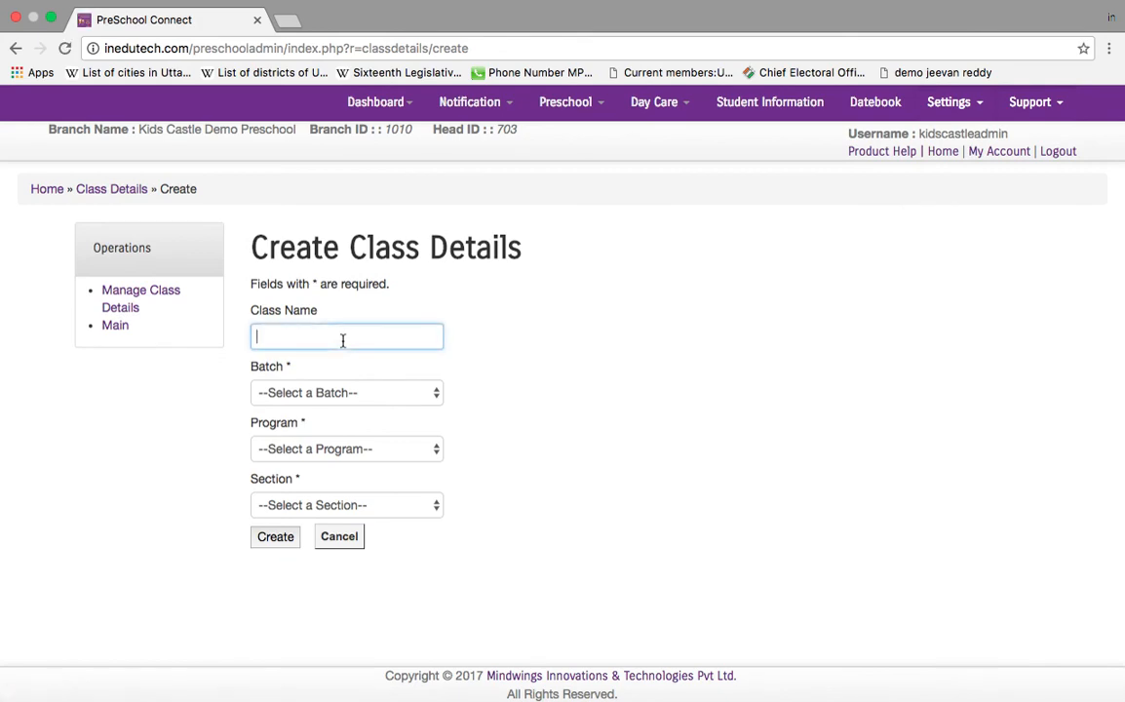
type("UKG")
left_click(358, 392)
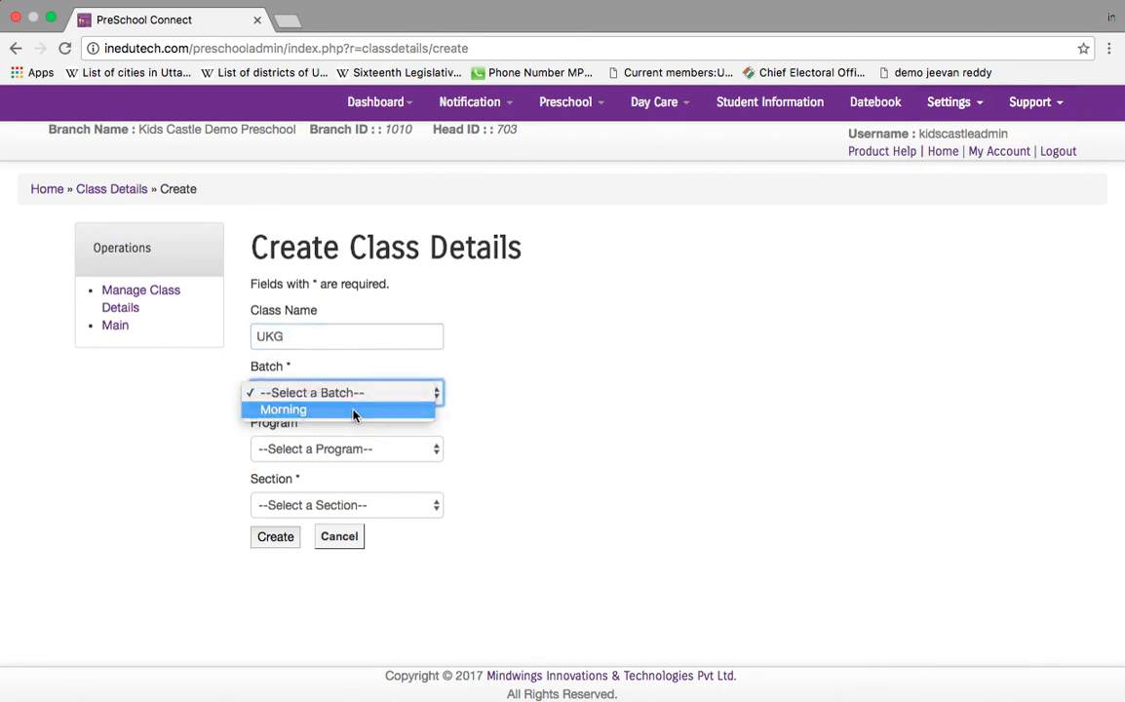
left_click(357, 410)
left_click(361, 451)
left_click(347, 485)
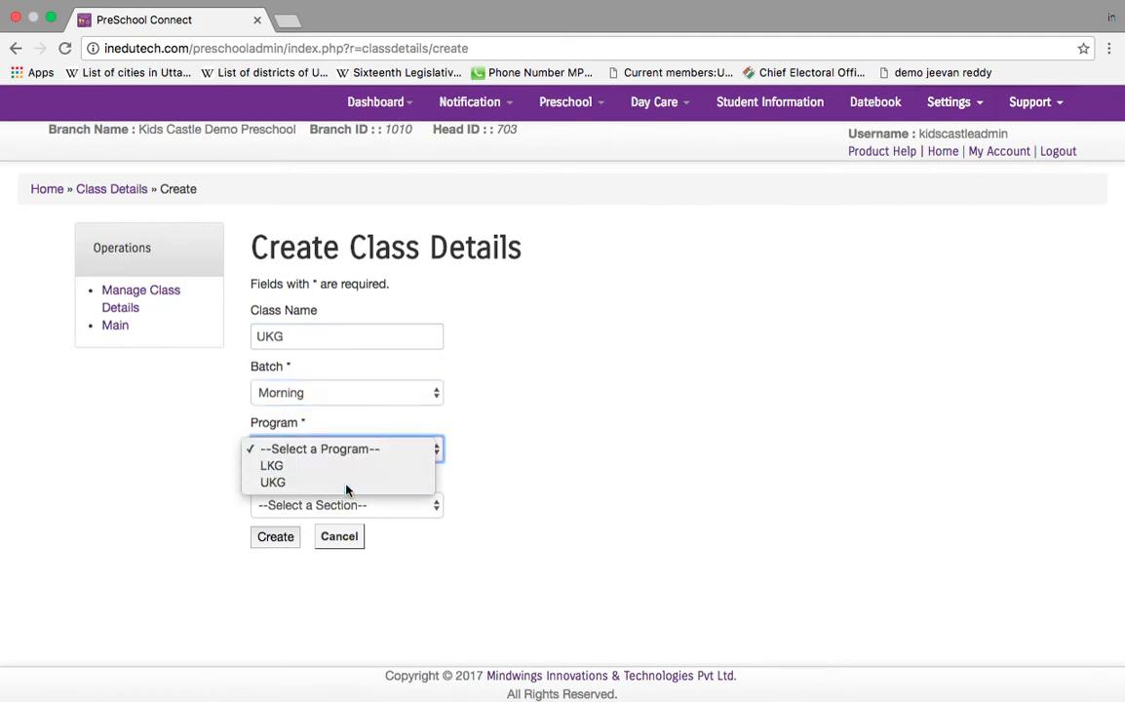
left_click(365, 506)
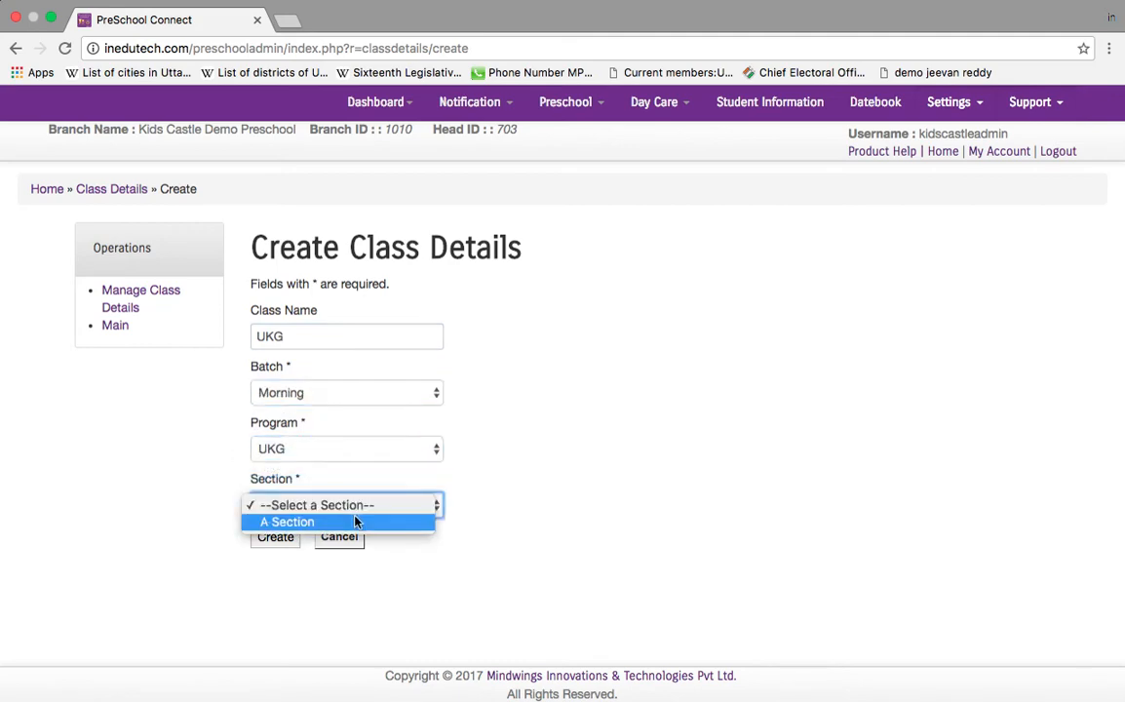
left_click(319, 522)
left_click(284, 539)
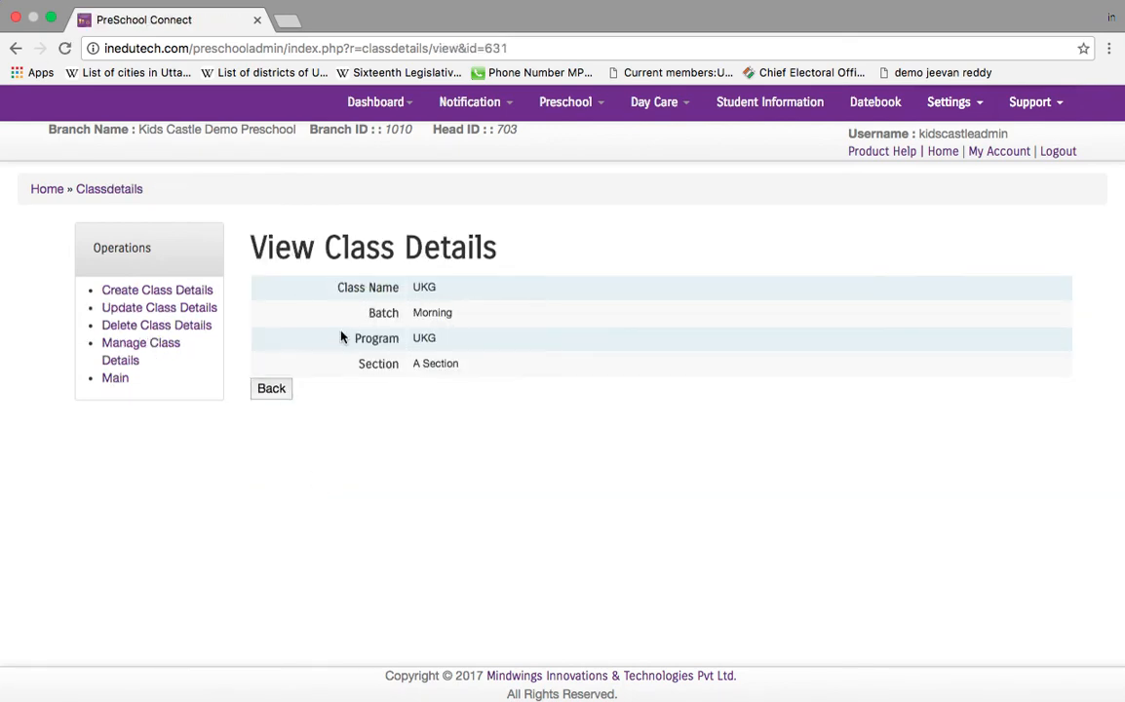
left_click(118, 383)
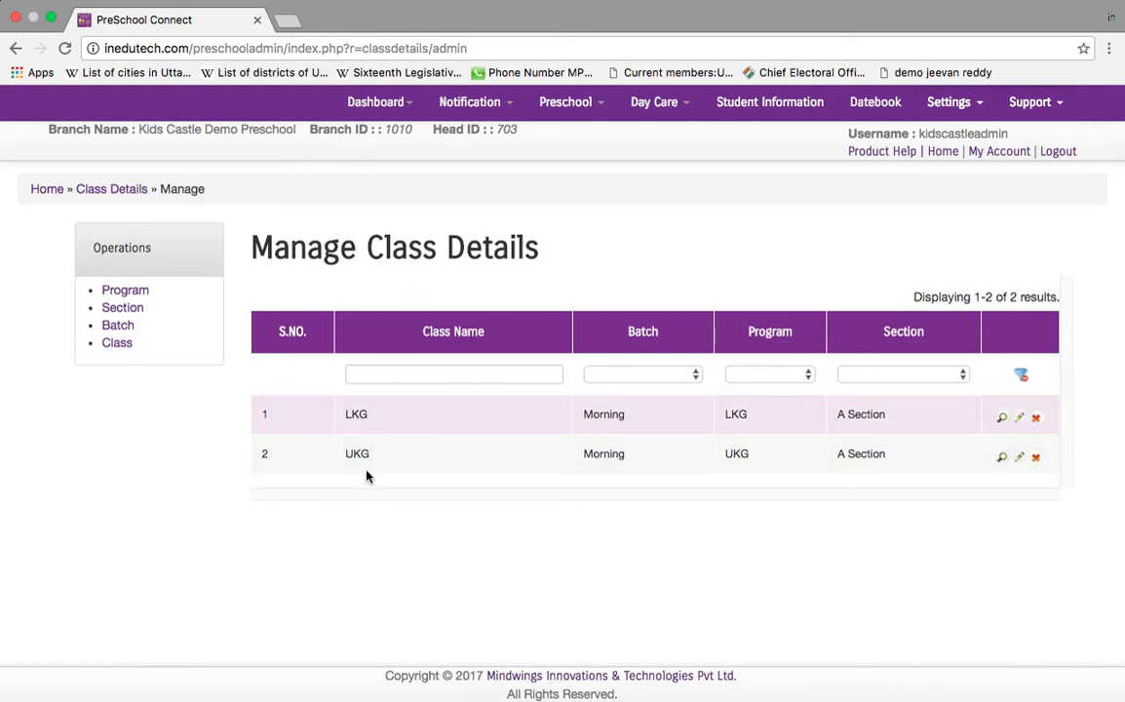
Step: From the Preschool-Dashboard's Student Information page, download the CSV format template and view it in Excel
mouse_move(390, 103)
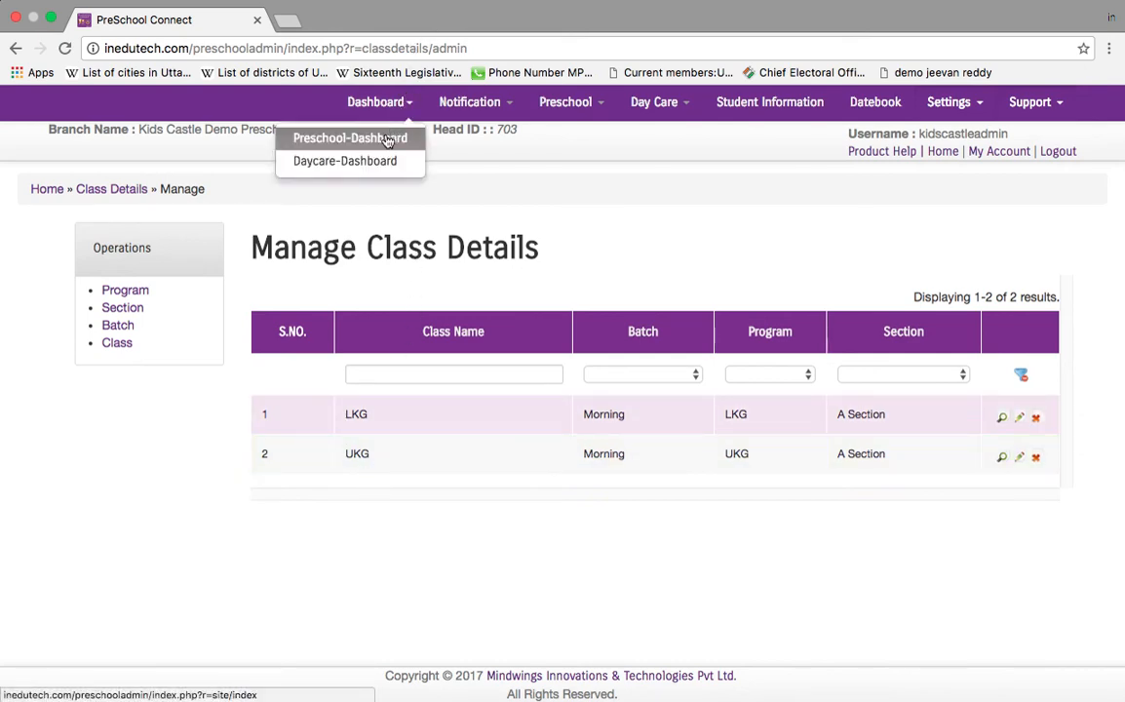
left_click(387, 139)
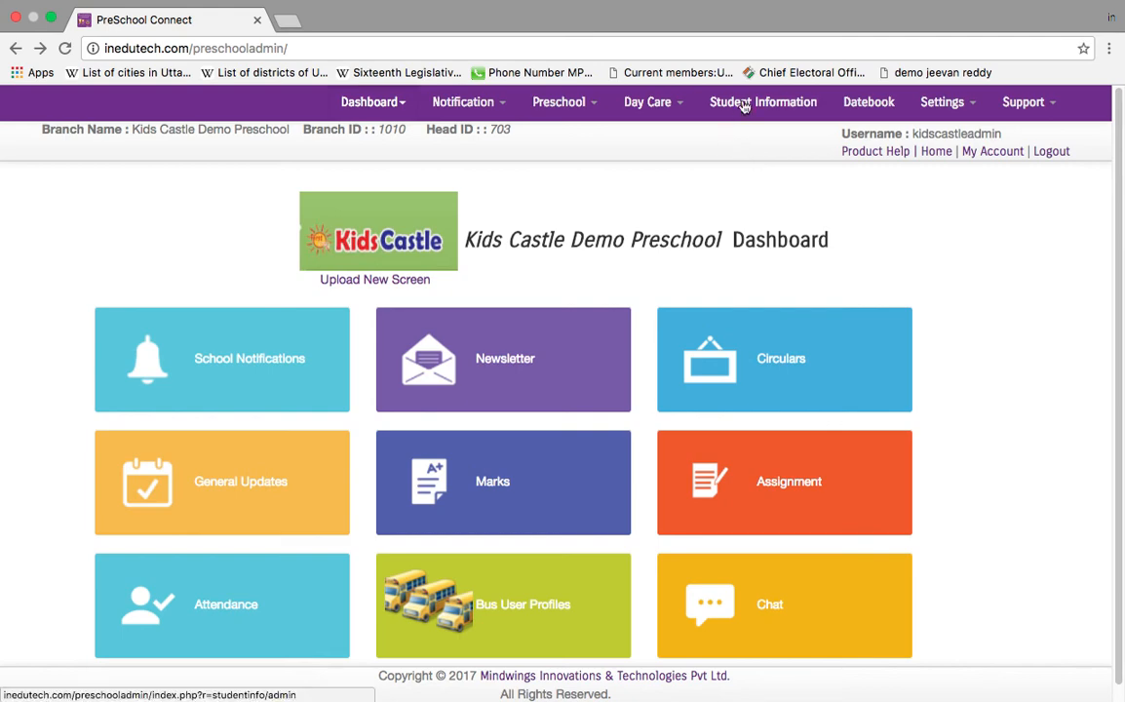
left_click(742, 103)
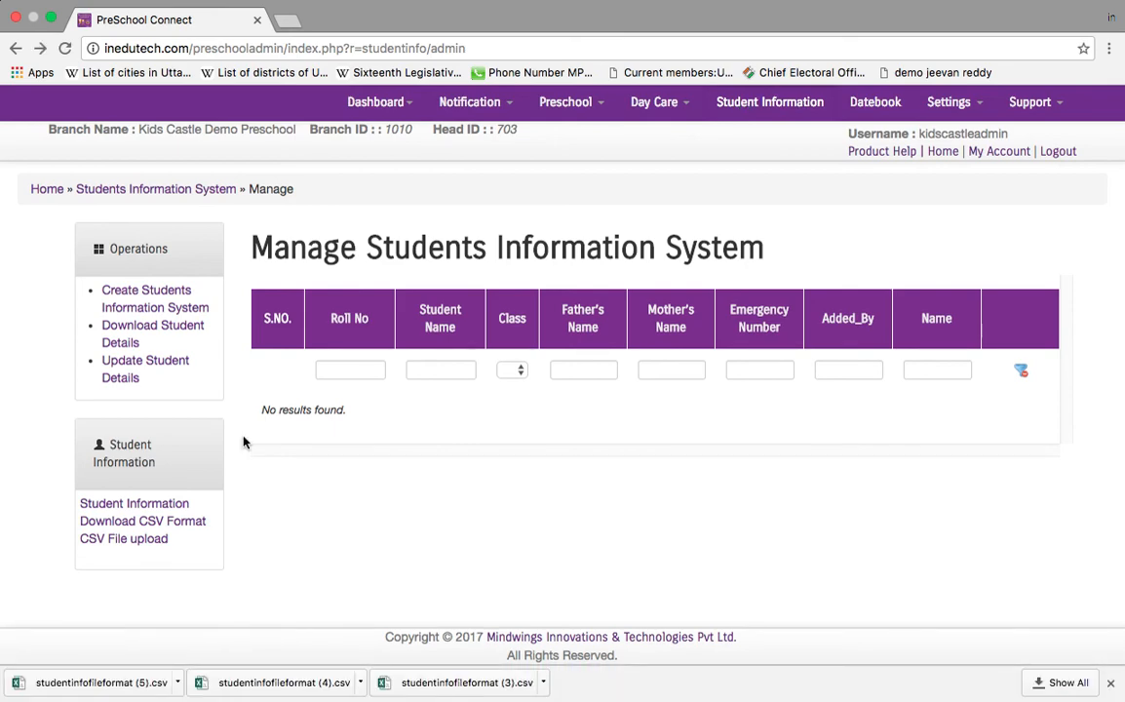
left_click(189, 524)
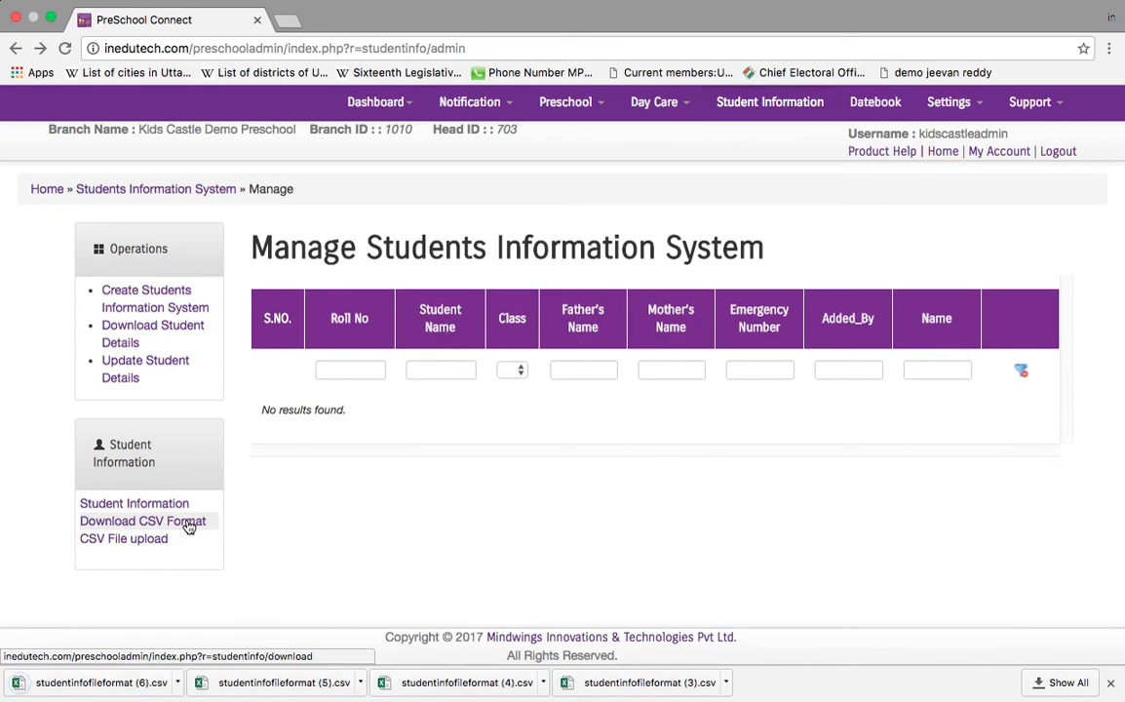
key("super+Tab")
key("super+Tab")
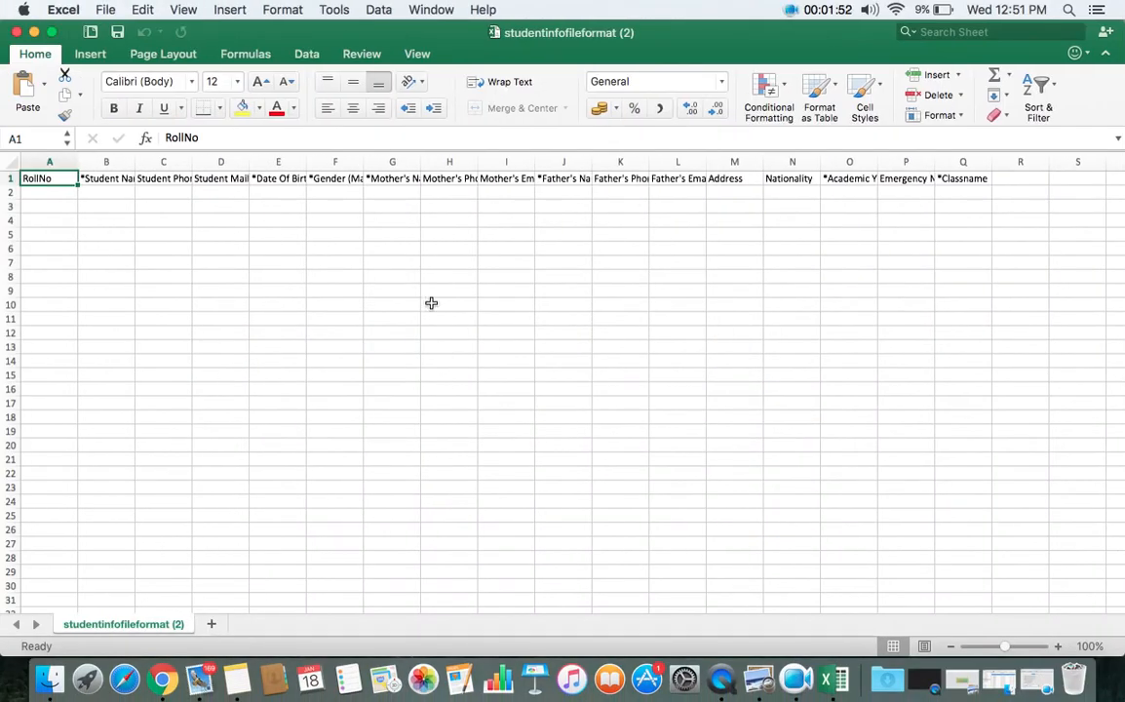
key("super+Tab")
key("super+Tab")
key("super+Tab")
key("super+Tab")
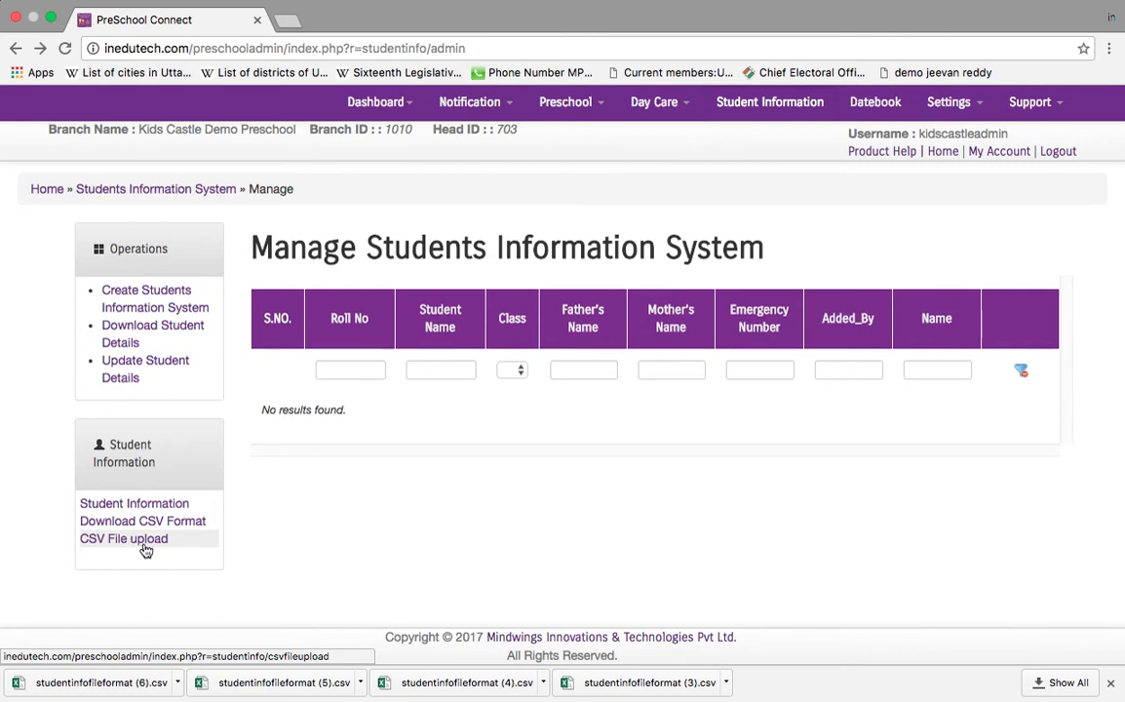
Step: Start a new student record and assign the student to class LKG
left_click(148, 300)
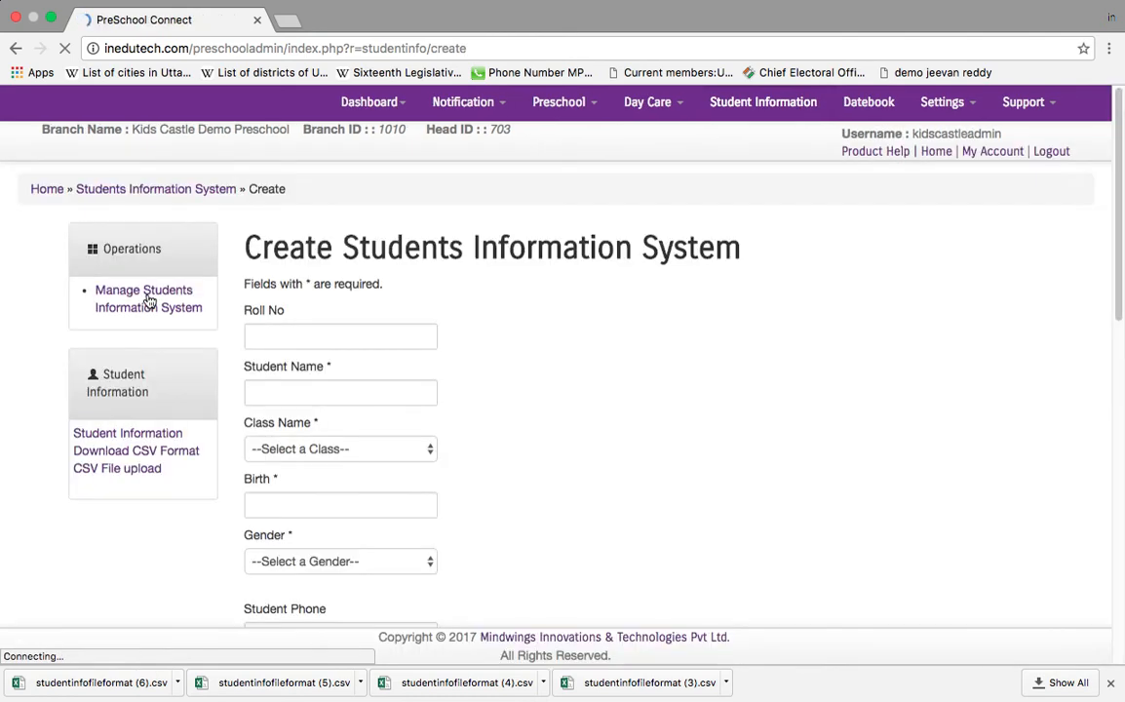
scroll(424, 429, "down", 5)
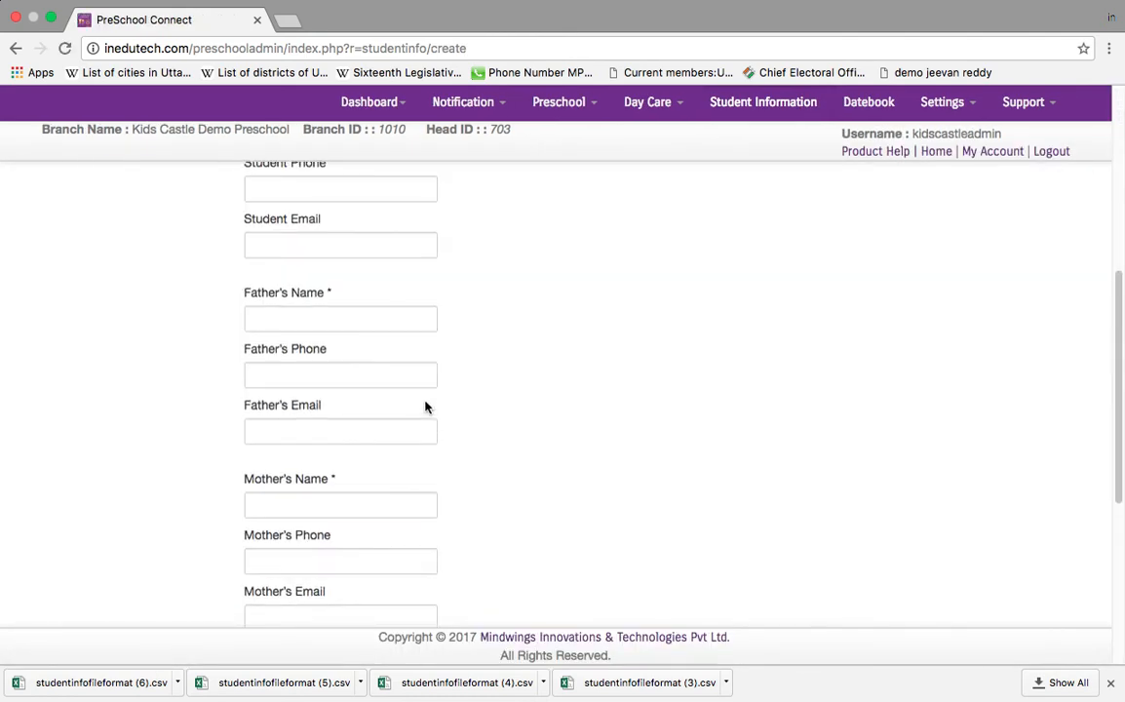
scroll(424, 399, "down", 4)
scroll(422, 326, "up", 8)
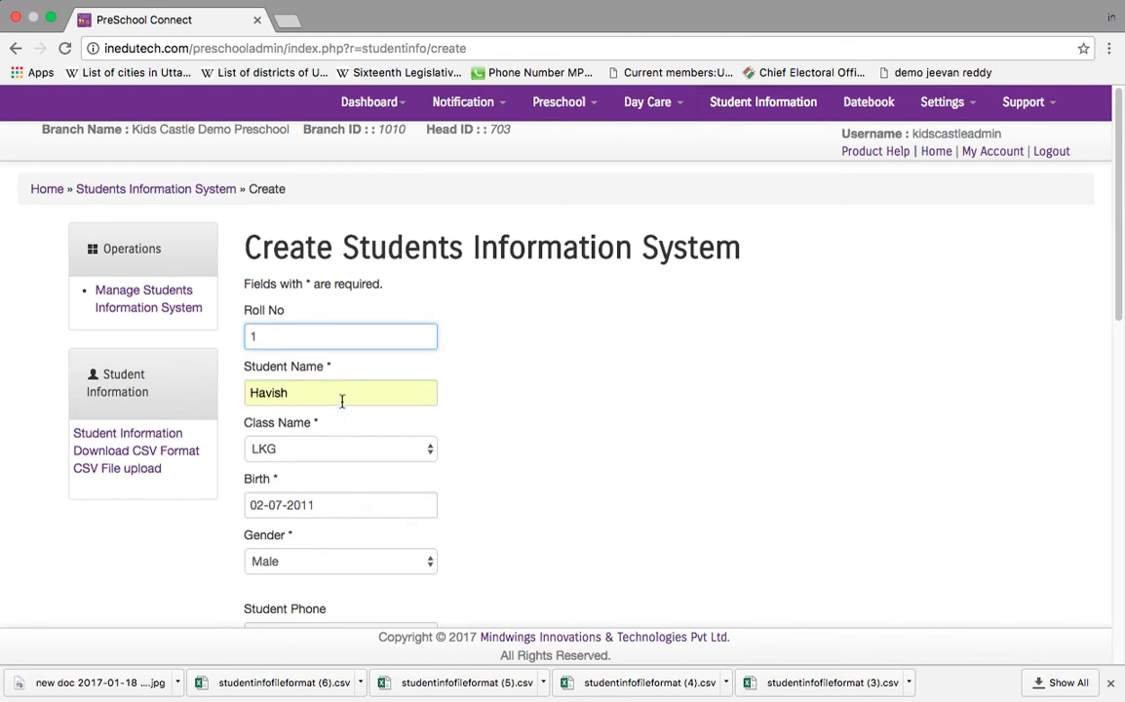
left_click(375, 458)
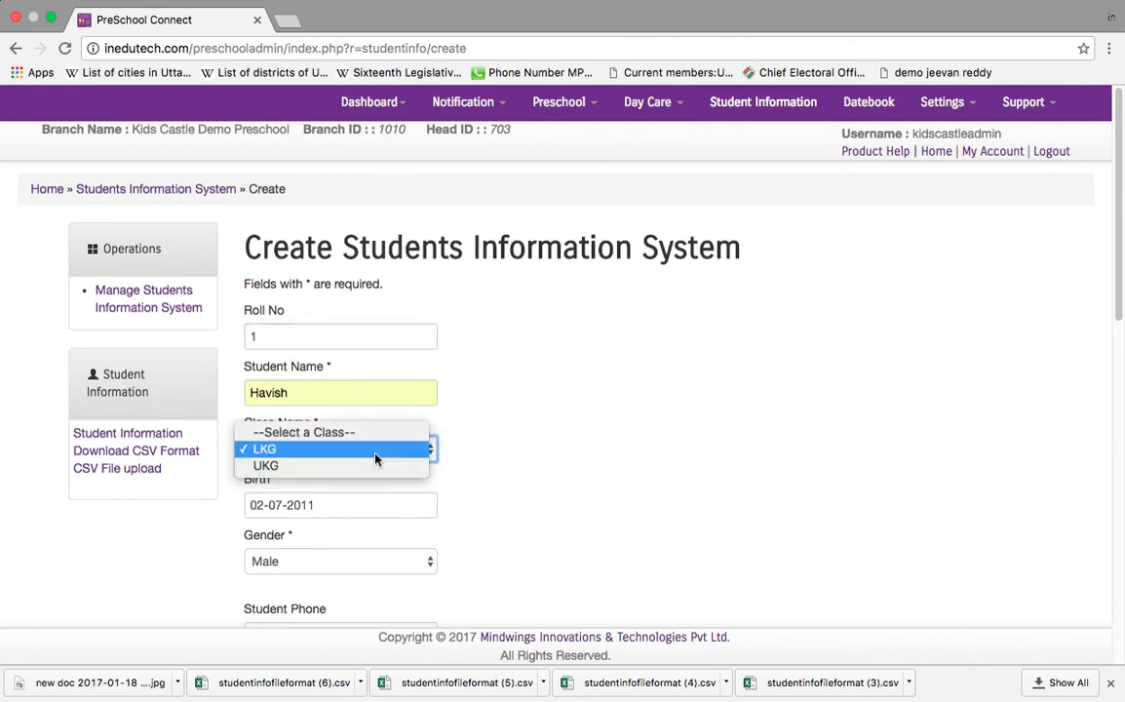
left_click(374, 458)
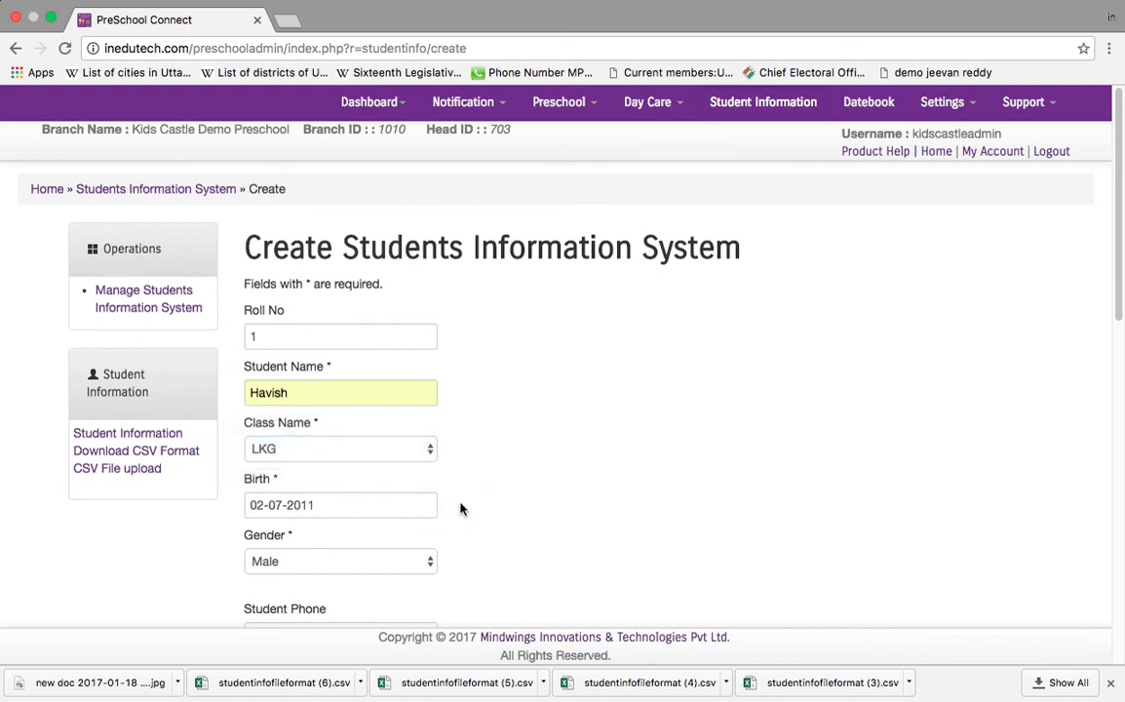
Step: Keep the student's academic year at 2016-2017
scroll(463, 507, "down", 3)
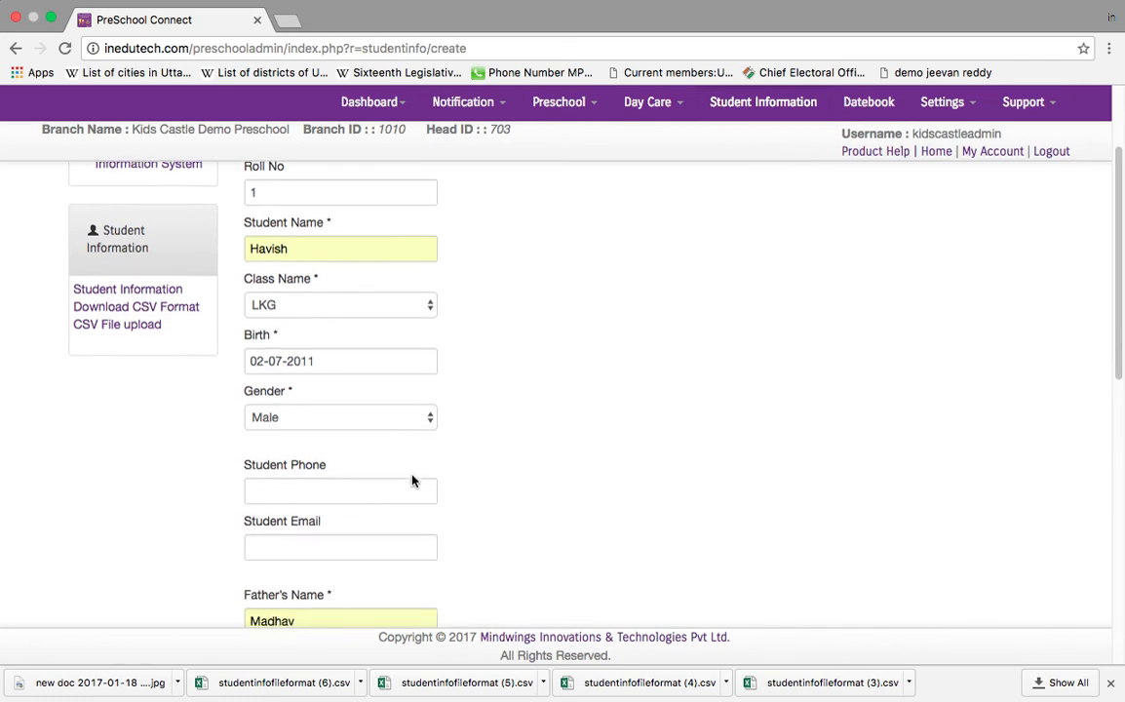
scroll(354, 461, "down", 1)
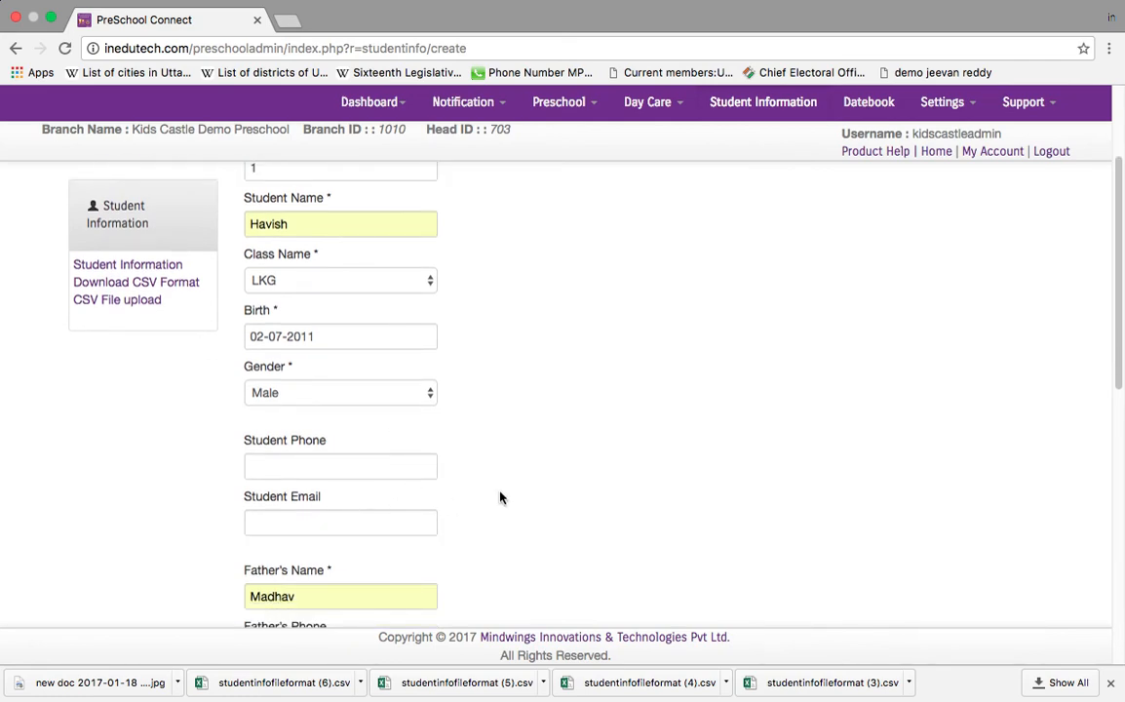
scroll(500, 498, "down", 5)
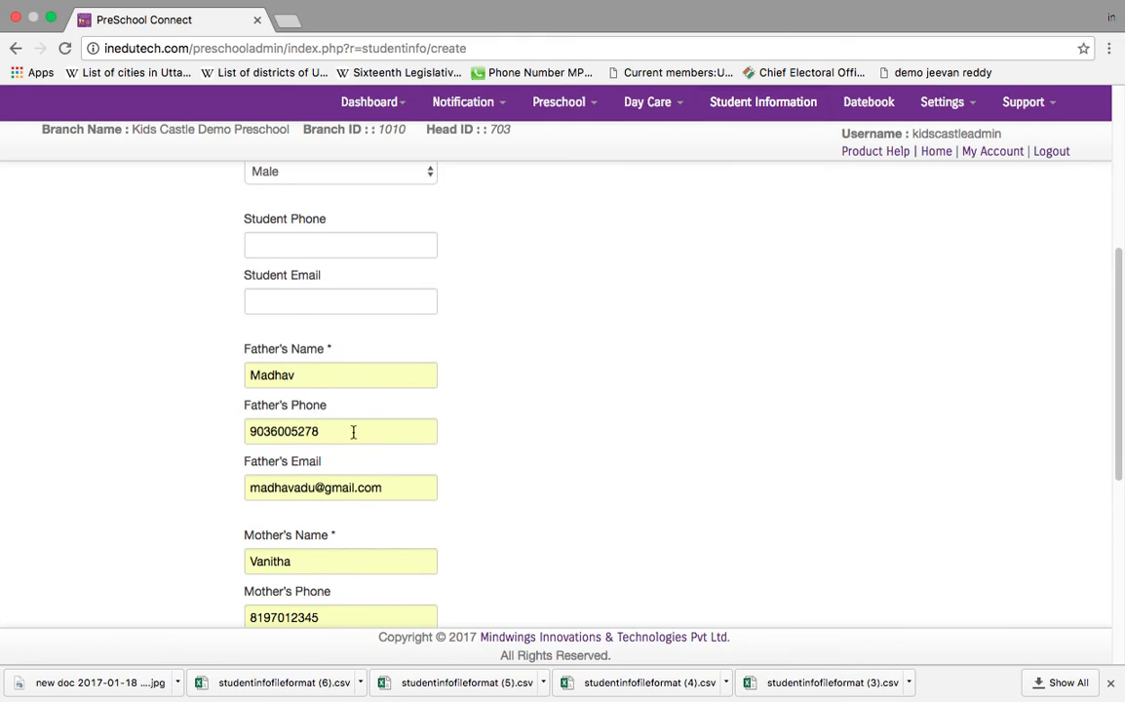
scroll(424, 508, "down", 5)
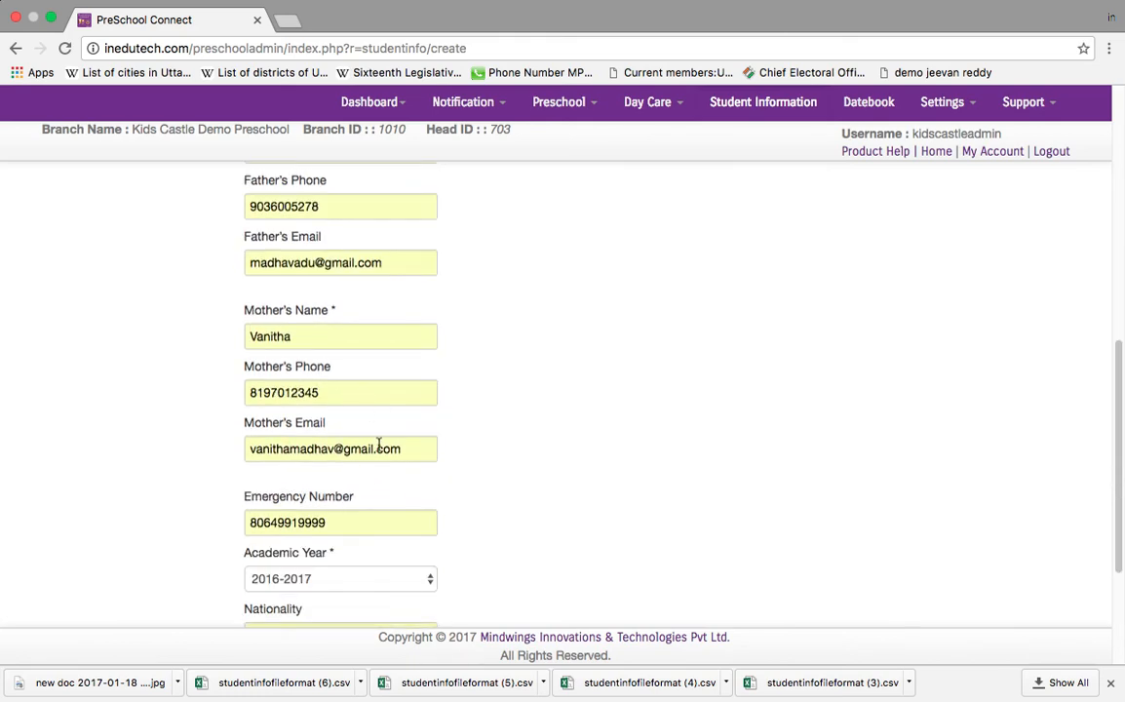
scroll(411, 490, "down", 1)
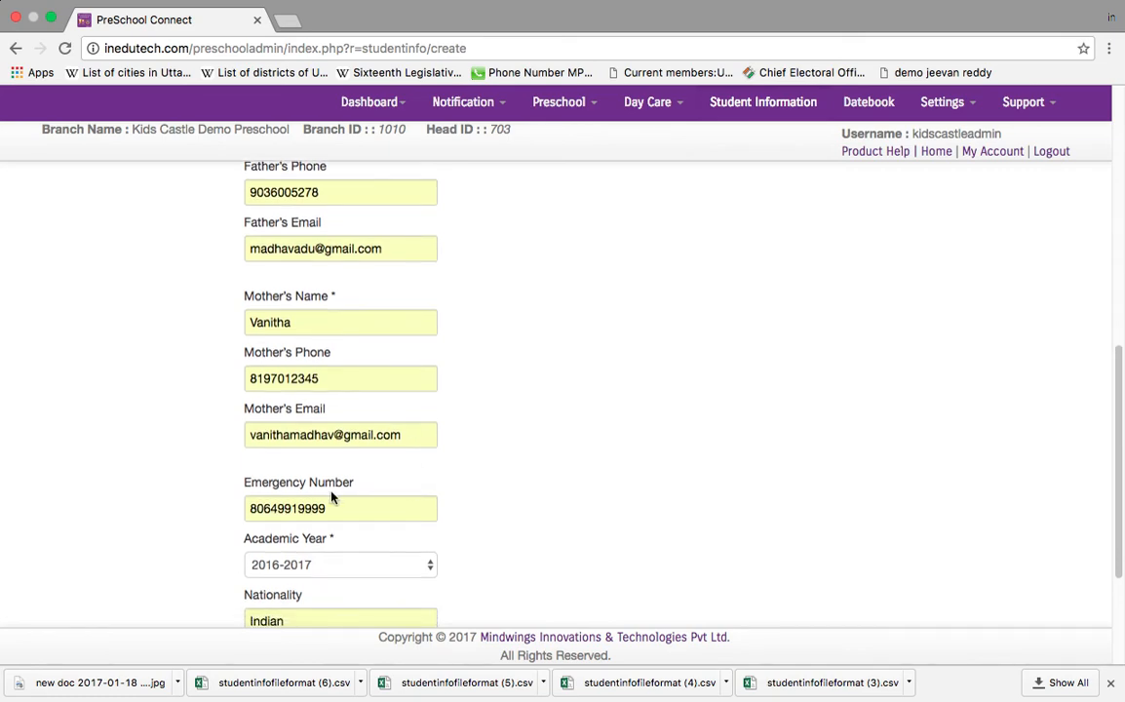
scroll(454, 512, "down", 2)
left_click(427, 501)
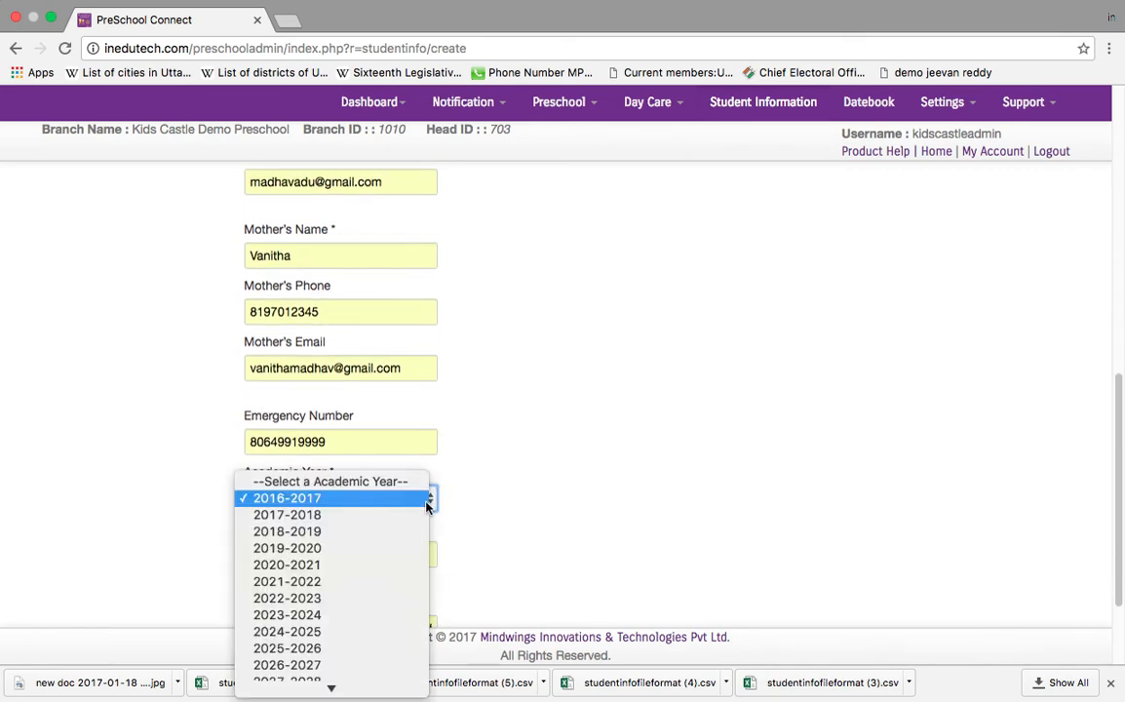
left_click(354, 502)
Step: Attach the child's profile photo and save the student record
scroll(508, 499, "down", 3)
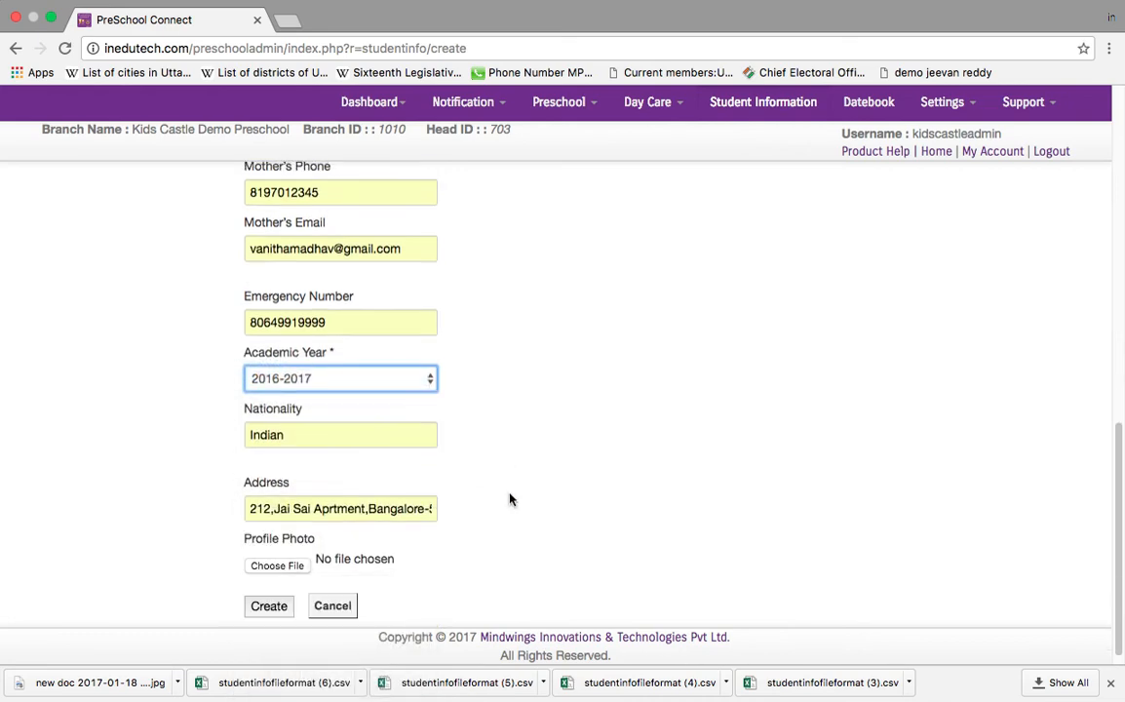
left_click(278, 567)
left_click(473, 93)
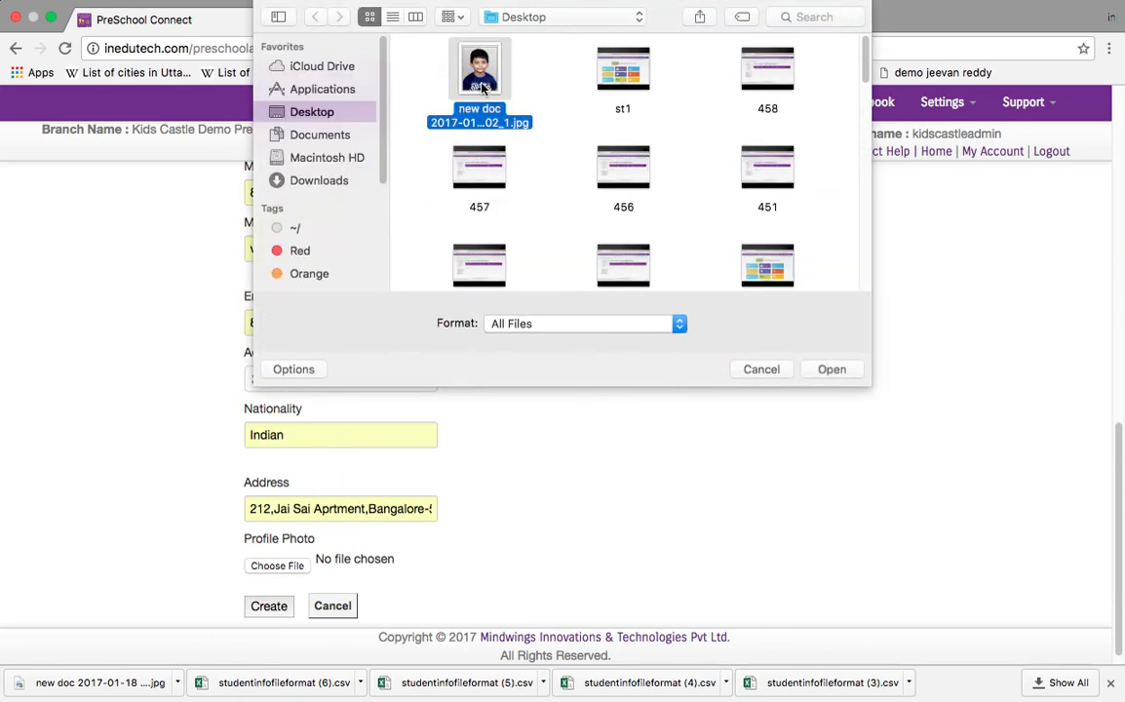
left_click(830, 369)
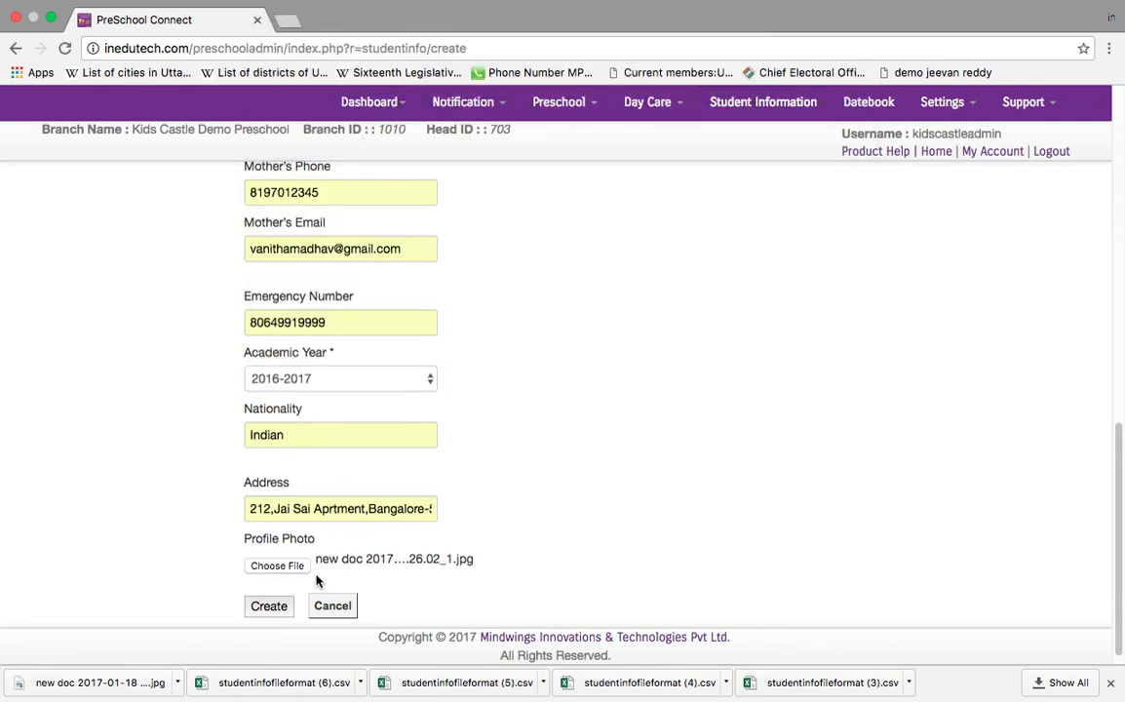
left_click(282, 618)
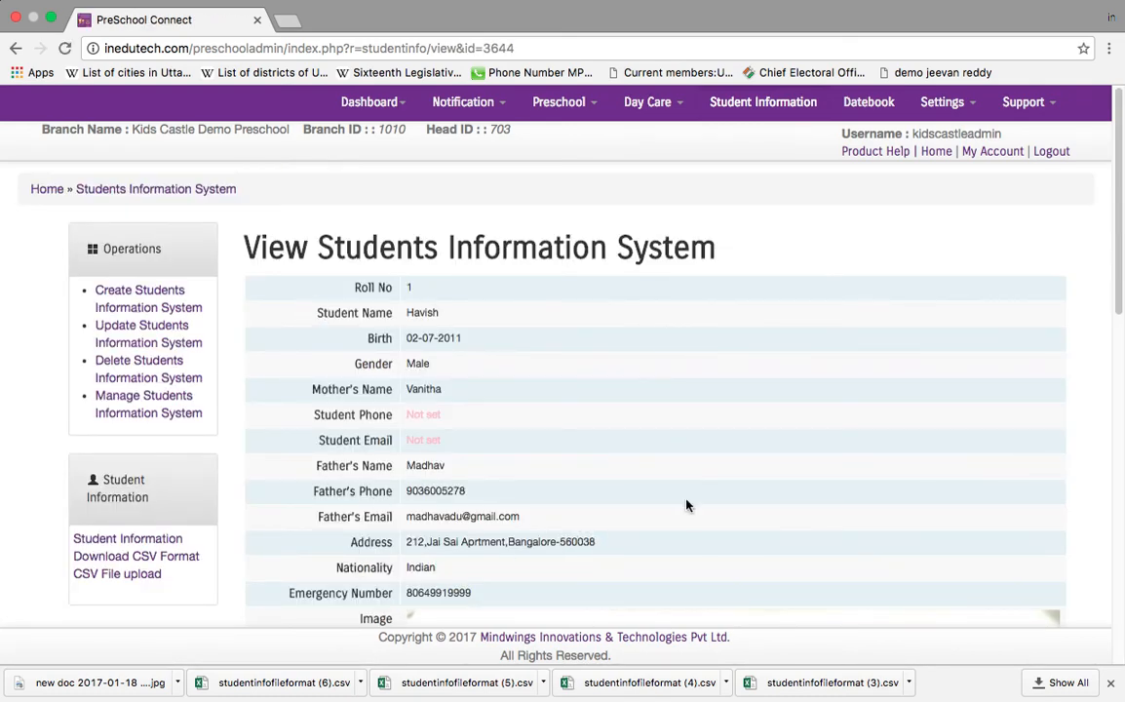
Step: Scroll through the roll no 1 student record to check its details and profile photo
scroll(685, 504, "down", 10)
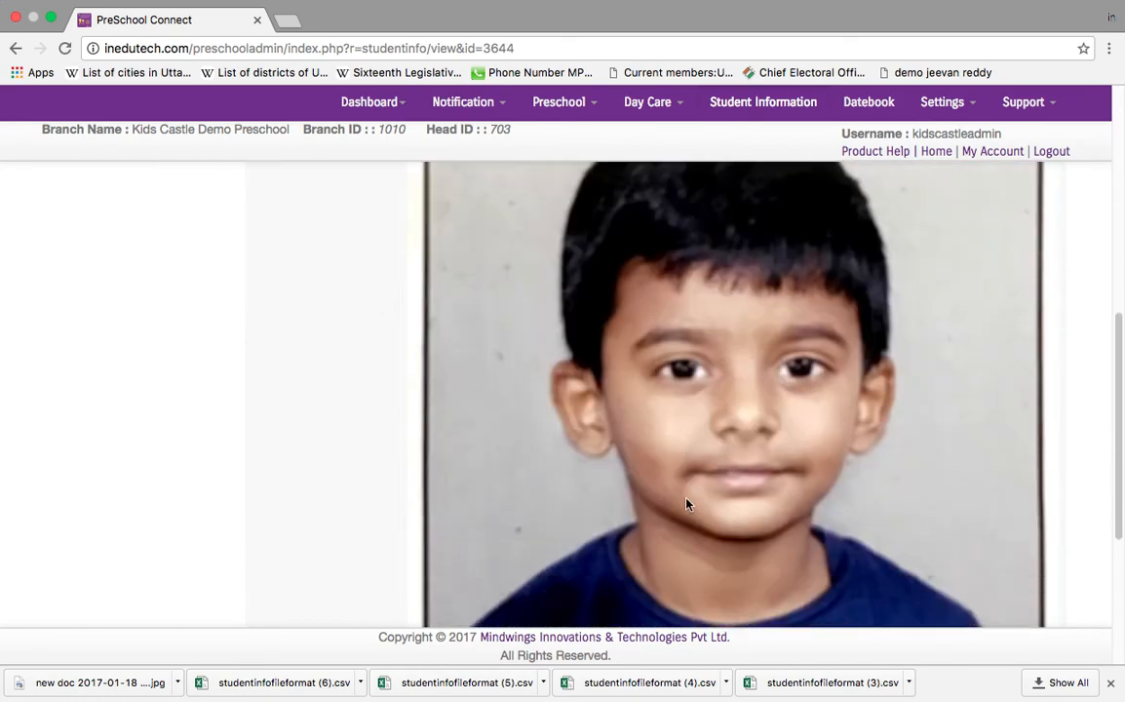
scroll(685, 504, "up", 10)
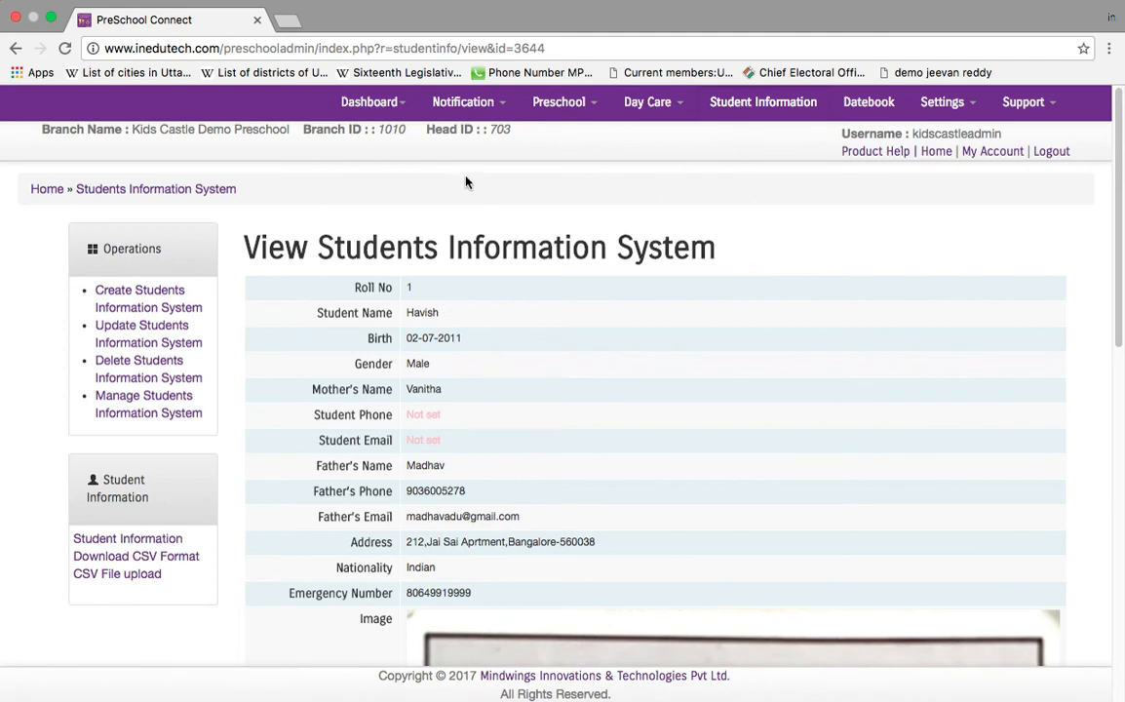
Step: Go to the Preschool-Dashboard, then Preschool > User Profile to open Manage User Profile
left_click(395, 104)
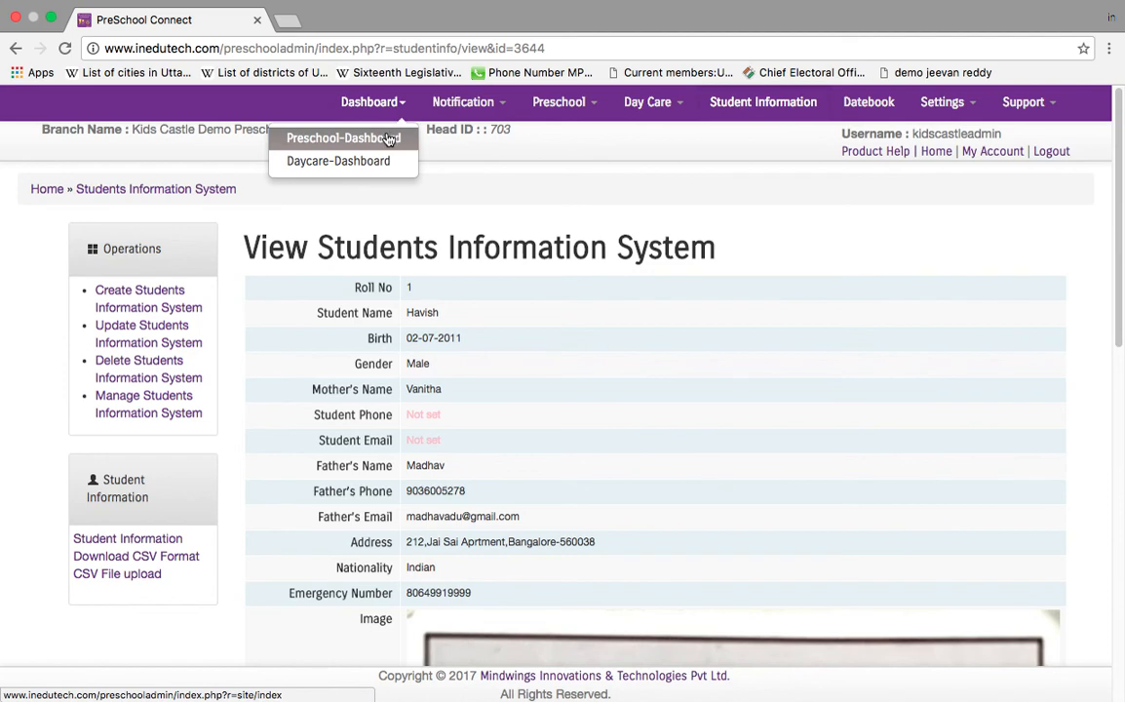
left_click(389, 139)
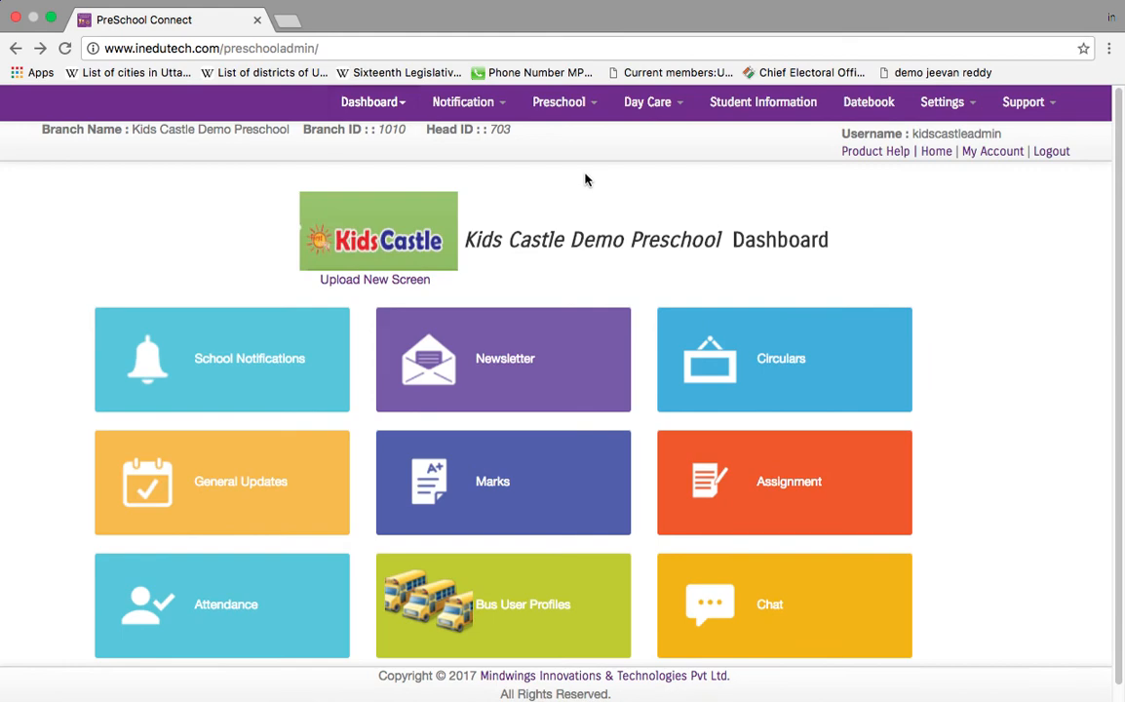
left_click(597, 115)
left_click(516, 142)
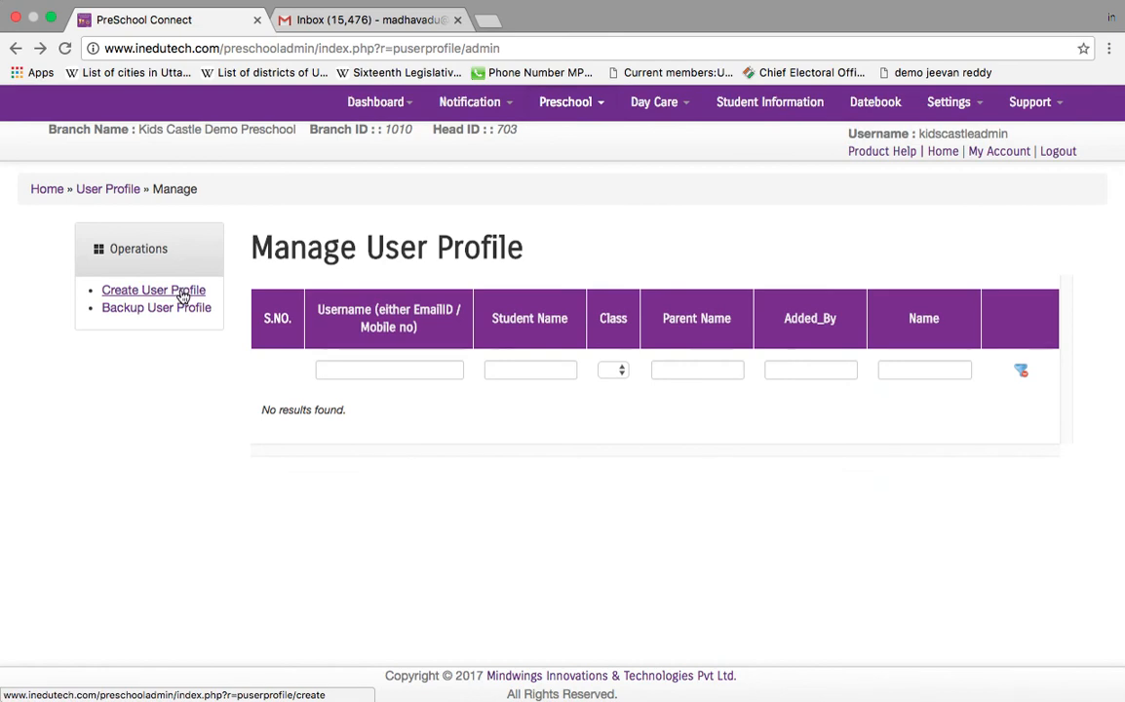
Step: Start a Create User Profile form, choose LKG as the class and open the student list
left_click(182, 293)
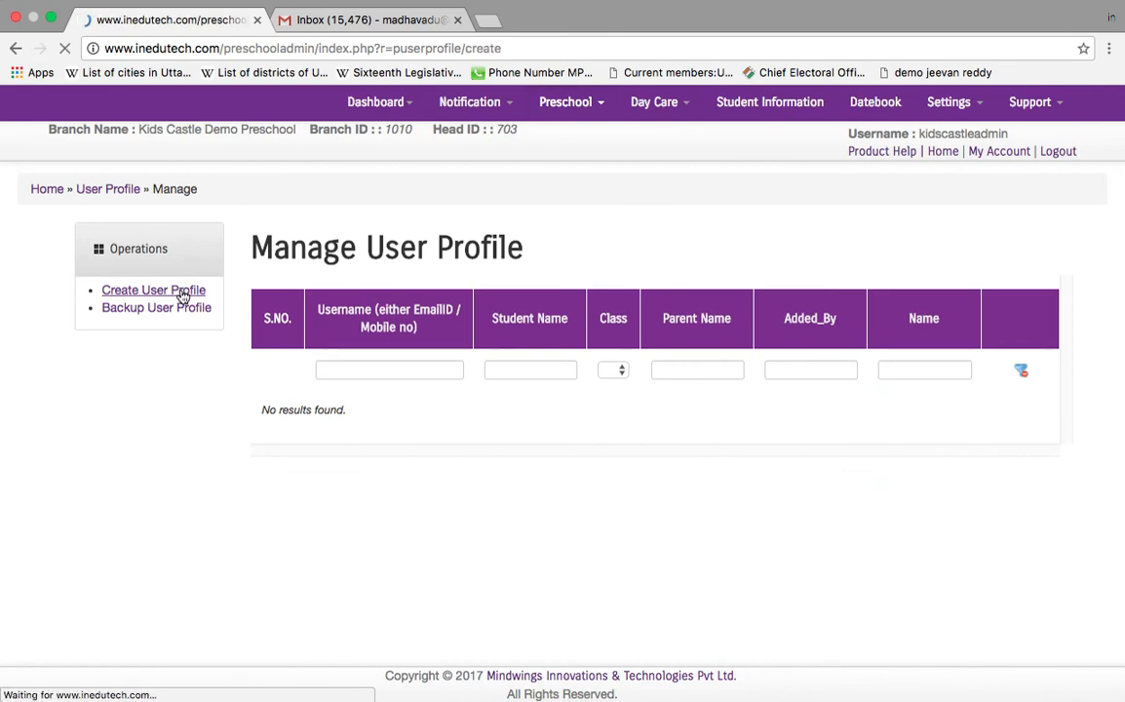
scroll(438, 440, "down", 5)
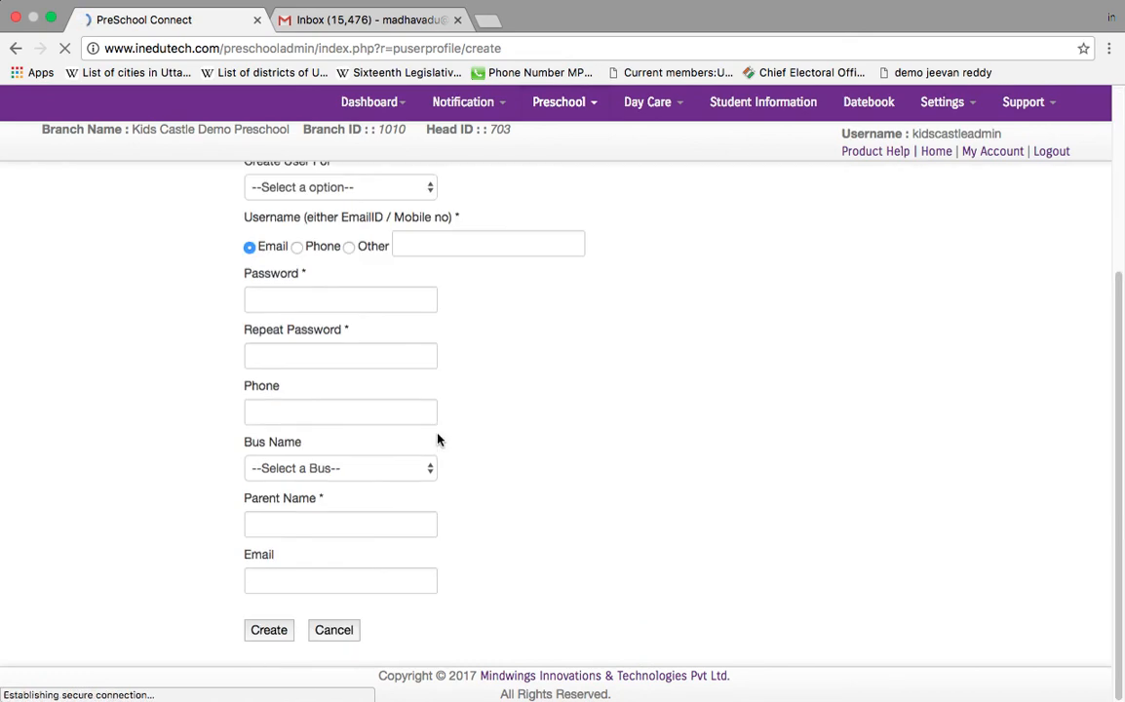
scroll(439, 439, "up", 5)
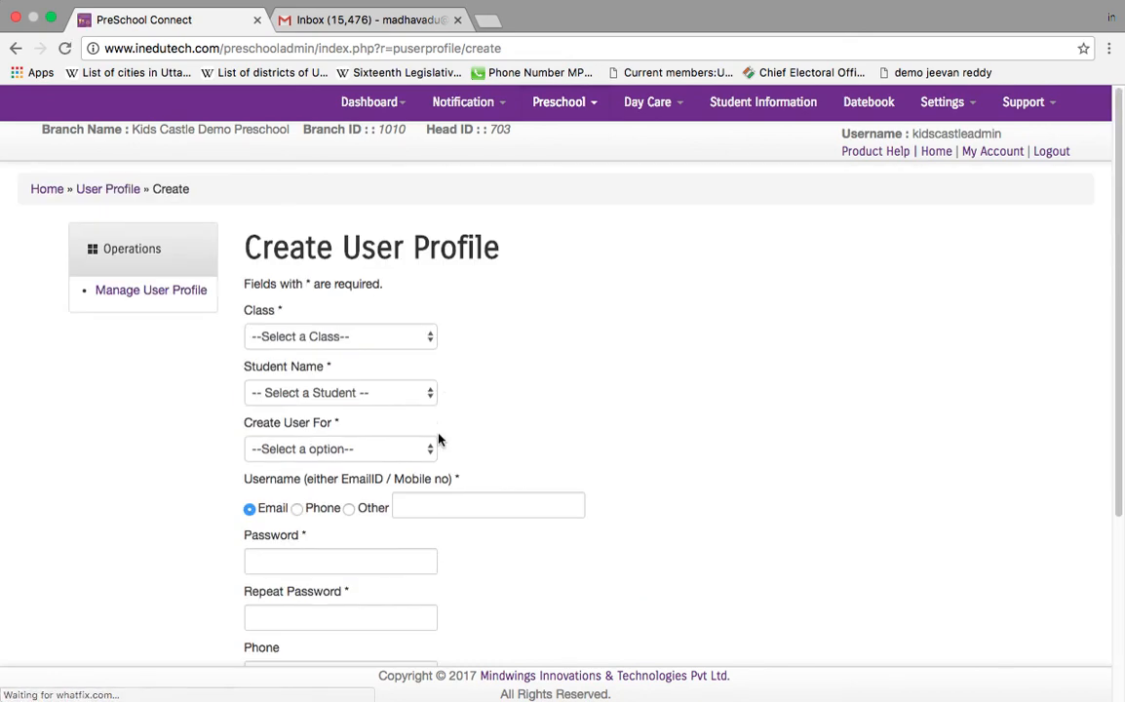
left_click(405, 343)
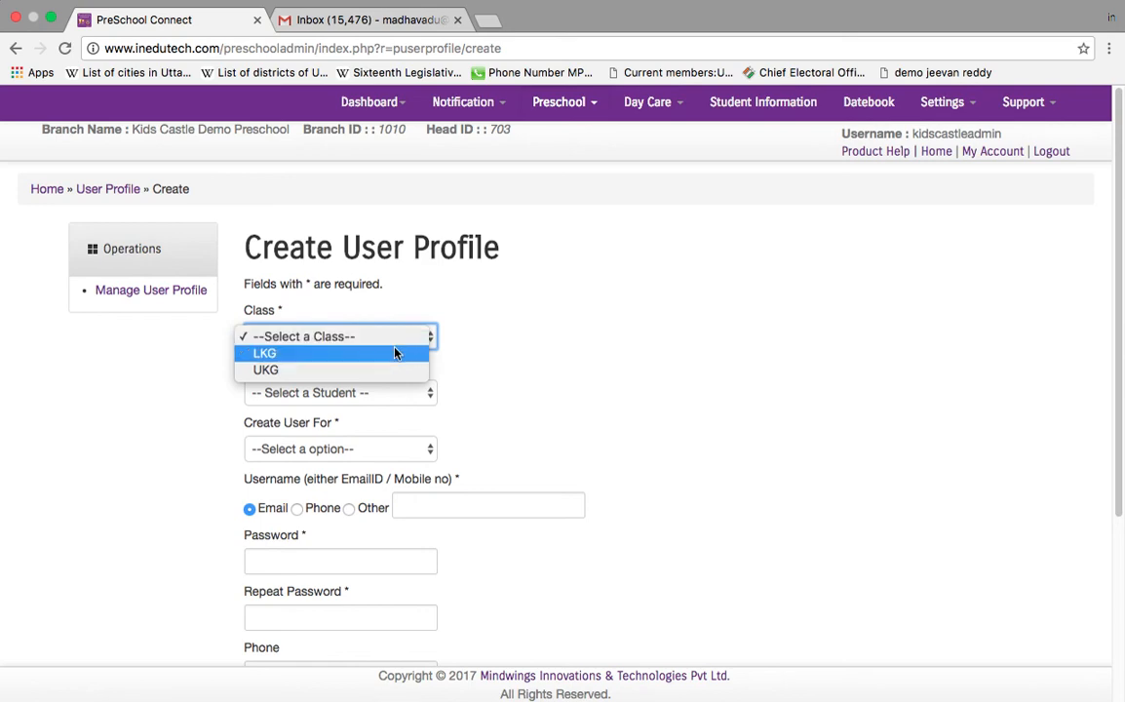
left_click(390, 352)
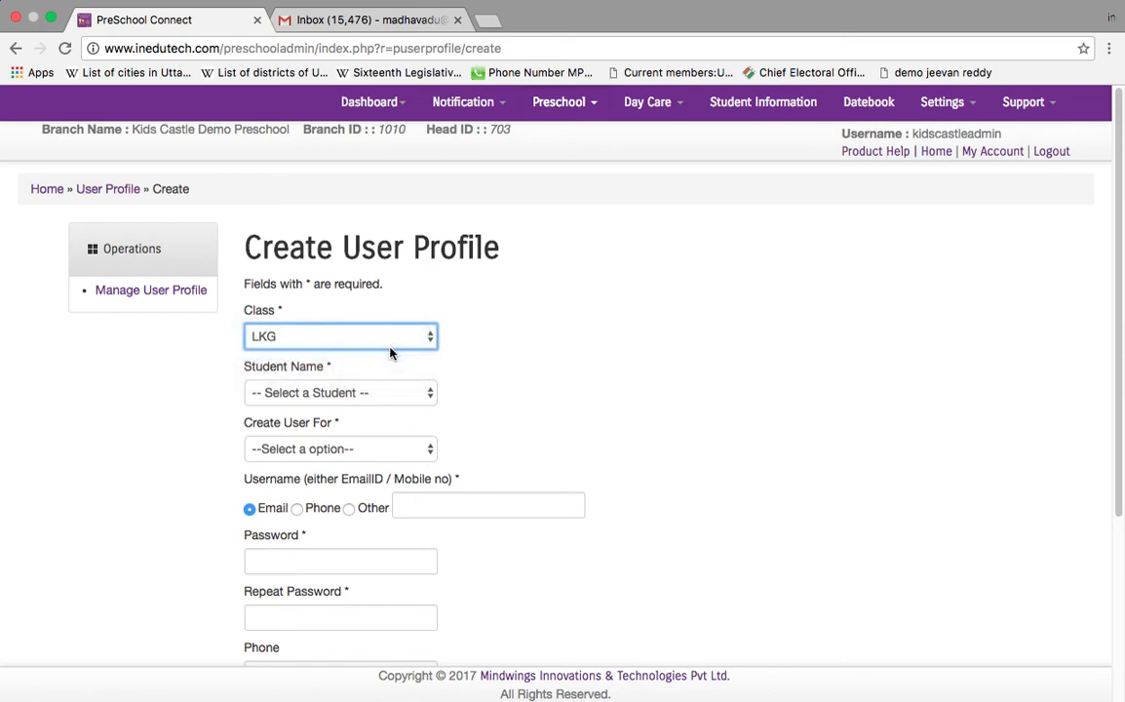
left_click(422, 393)
left_click(422, 393)
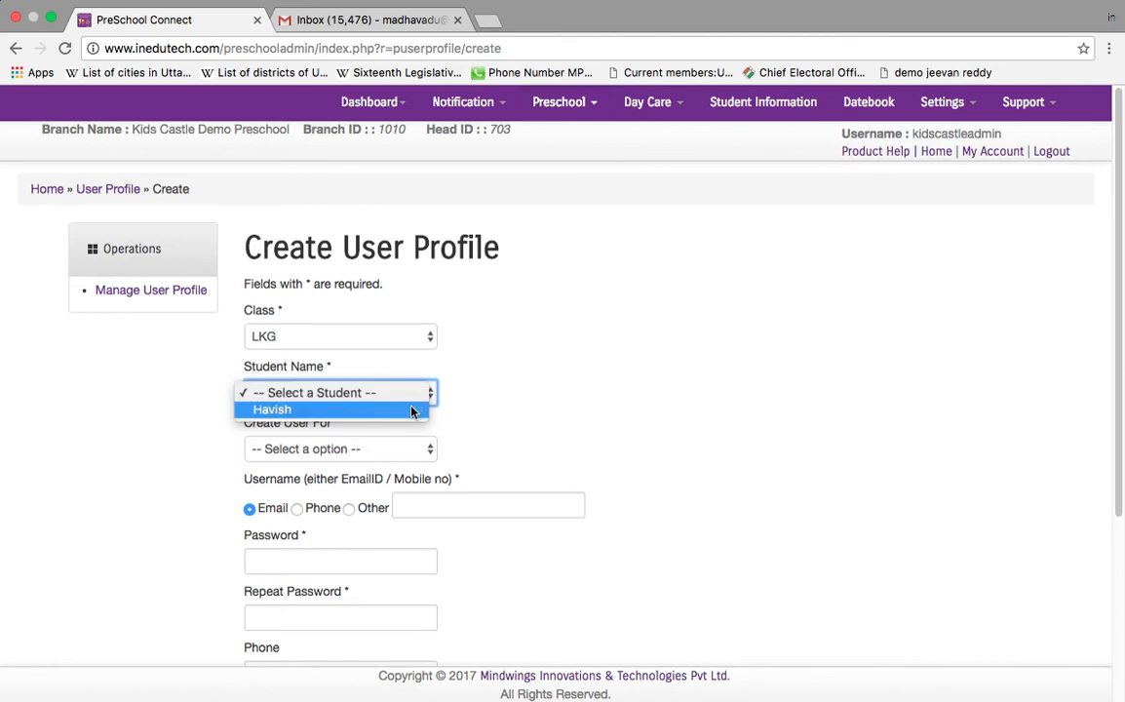
Step: Select the enrolled LKG student and set Create User For to Father
left_click(410, 410)
key("Tab")
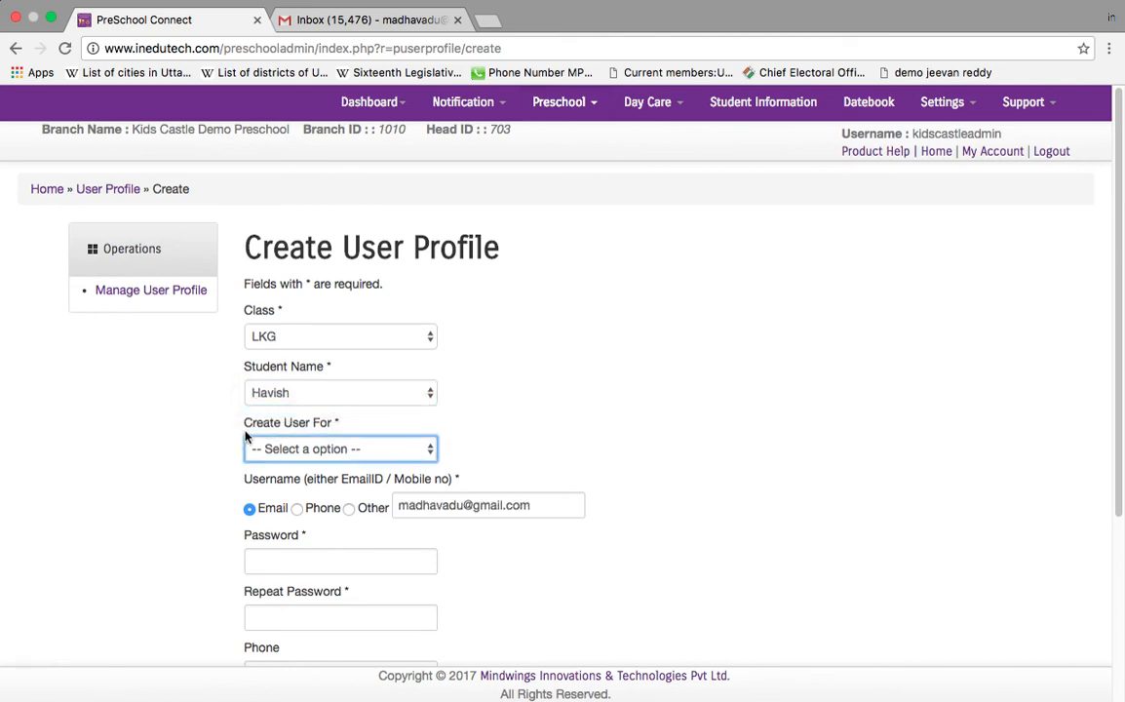
left_click(355, 450)
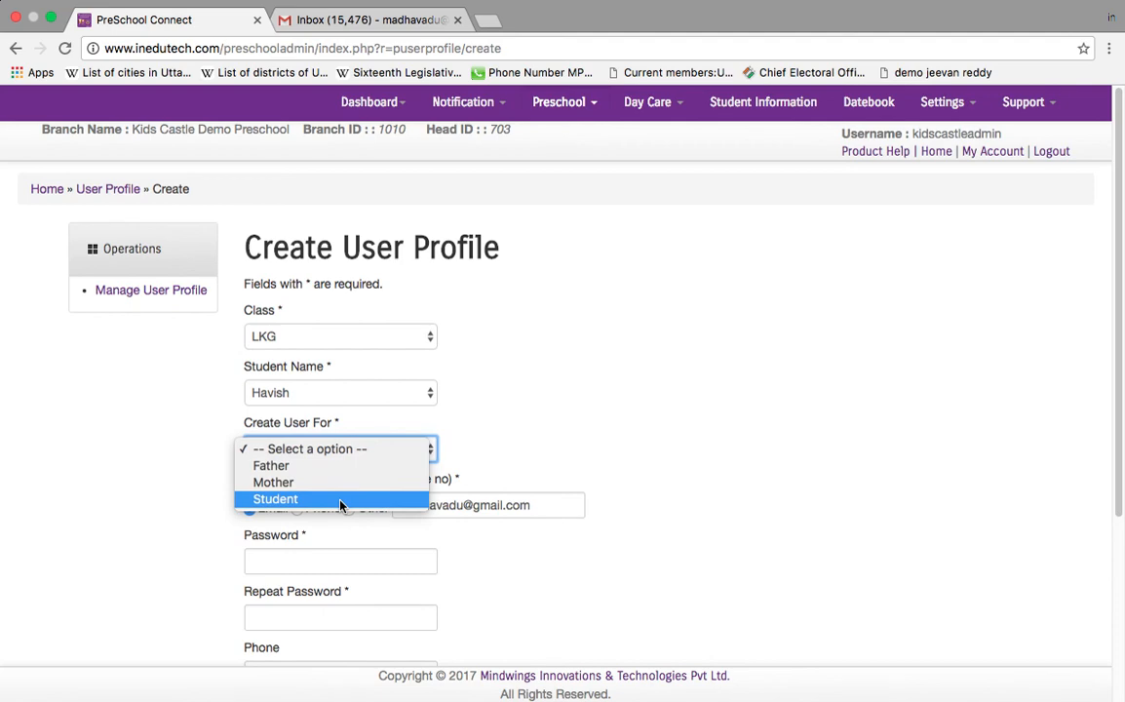
left_click(351, 450)
left_click(349, 451)
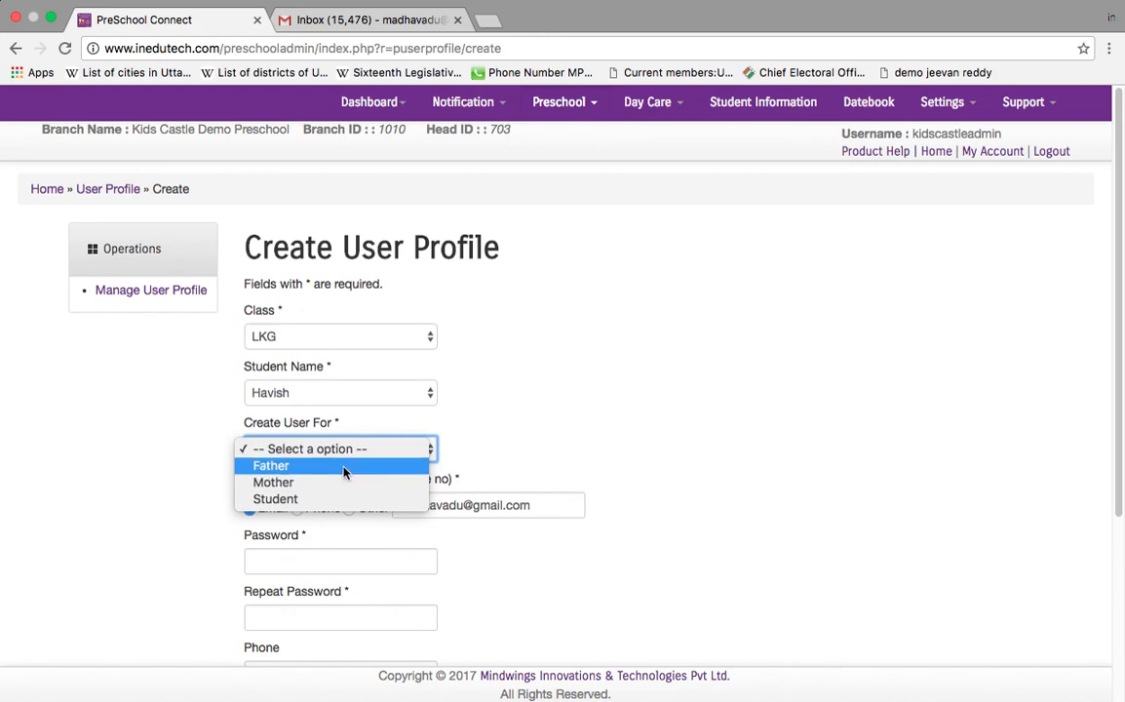
left_click(344, 466)
scroll(302, 197, "down", 5)
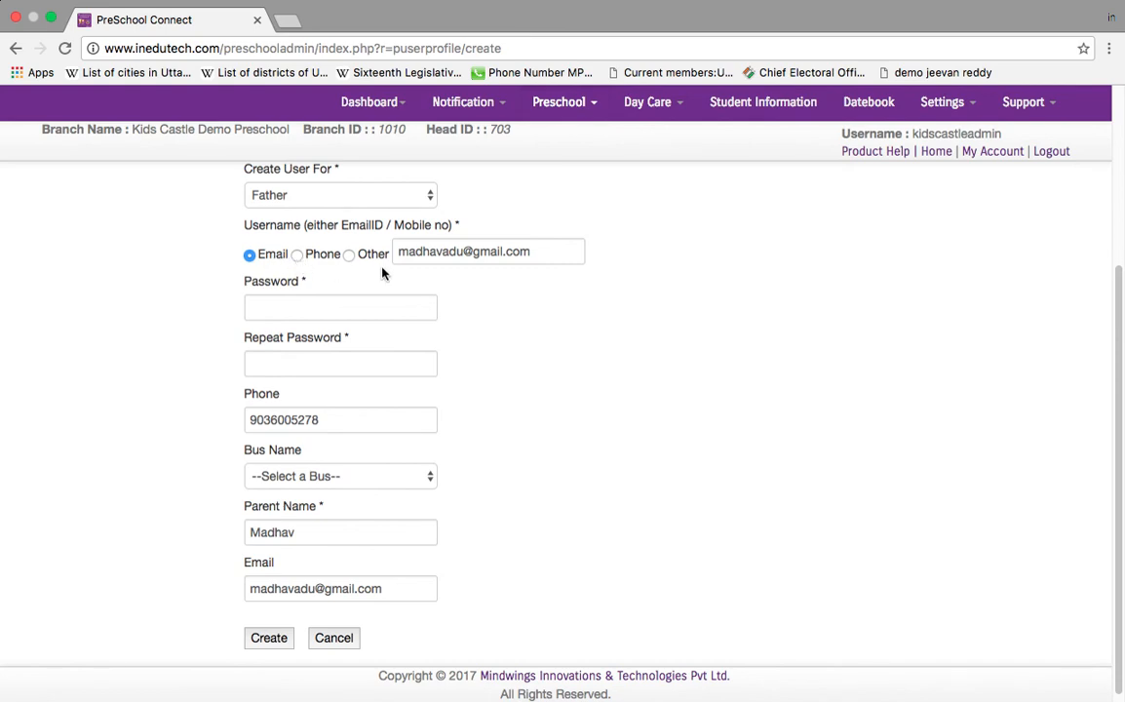
Step: Enter the profile password in both Password and Repeat Password fields
left_click(322, 309)
type("1234567")
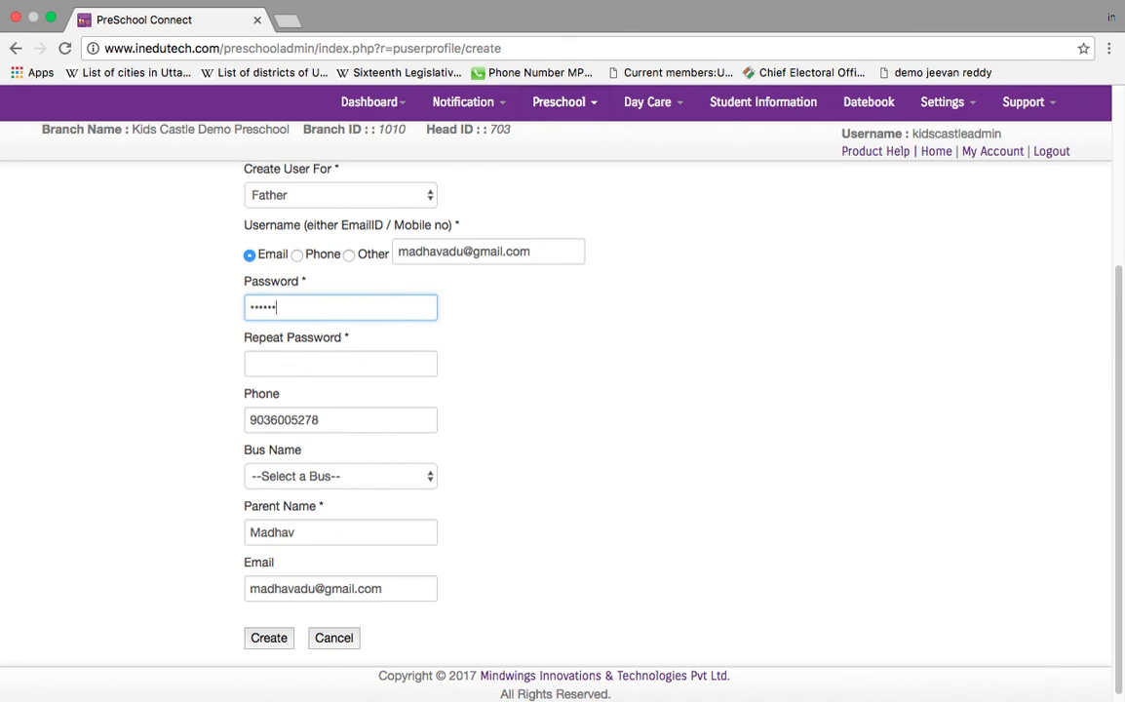
key("Tab")
type("1234567")
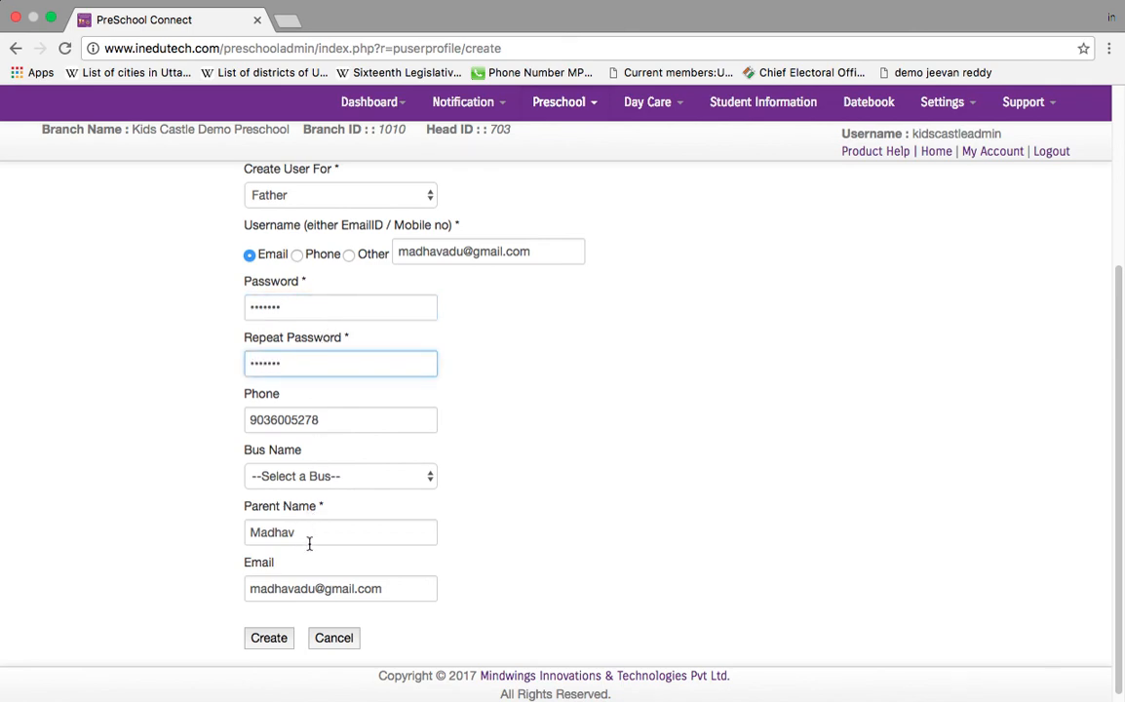
left_click(452, 400)
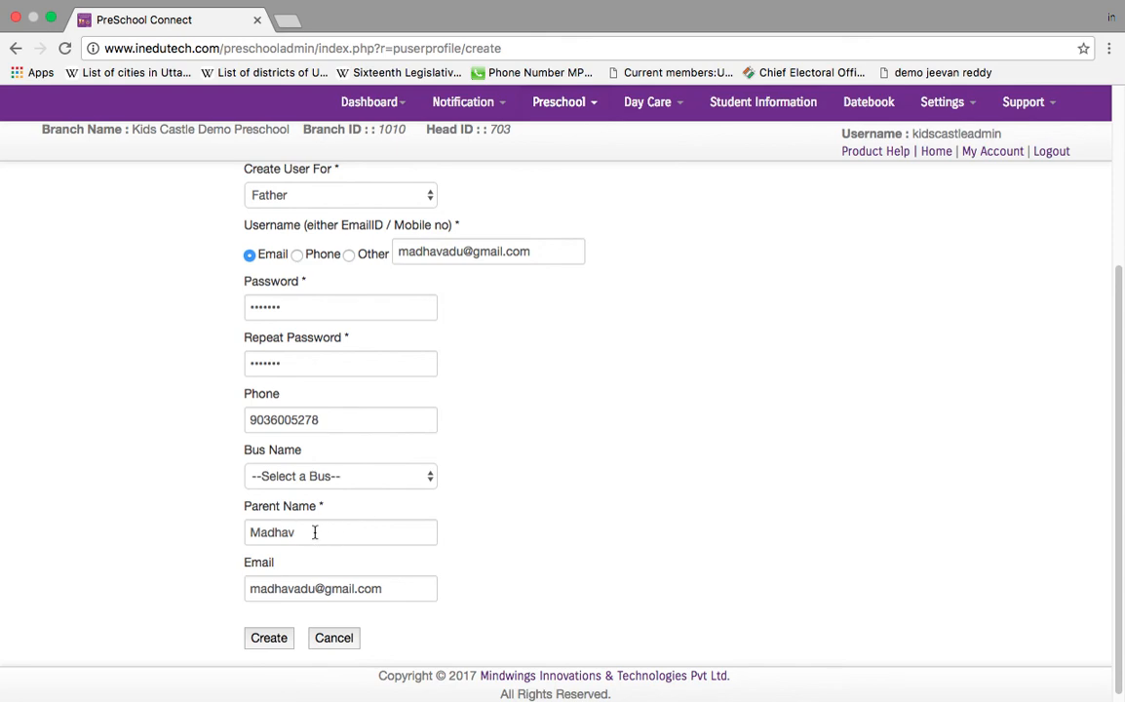
Step: Keep the auto-filled email unchanged and create the Father profile, then review the saved details
left_click(387, 596)
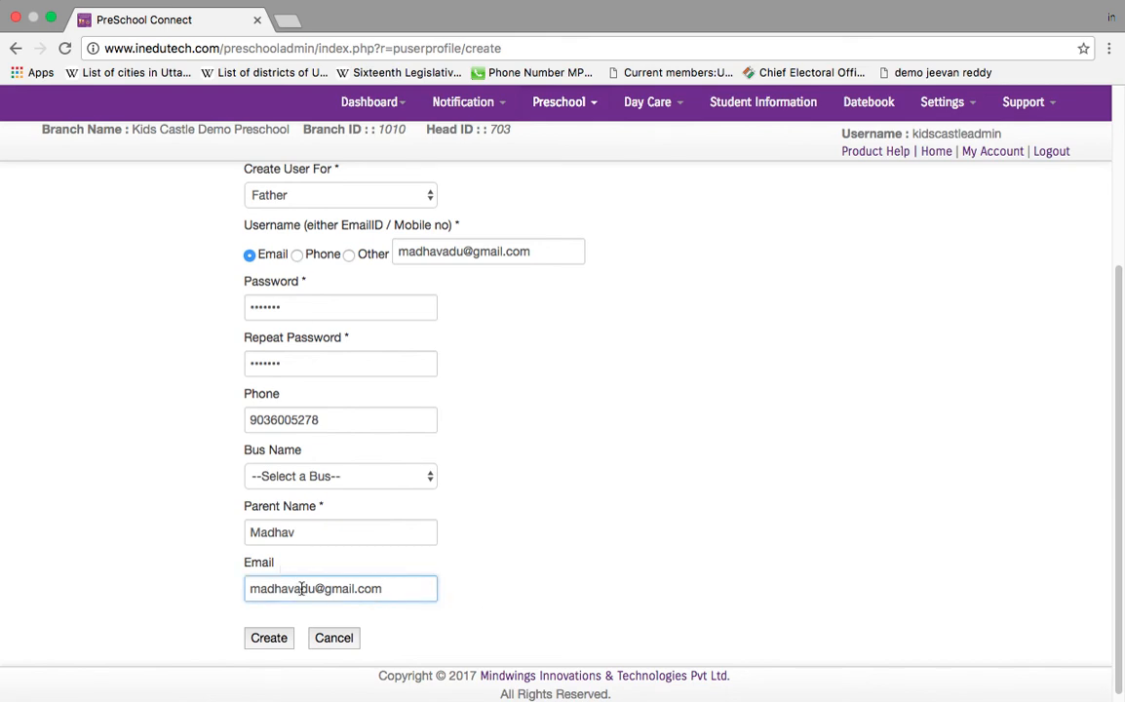
left_click_drag(301, 587, 384, 590)
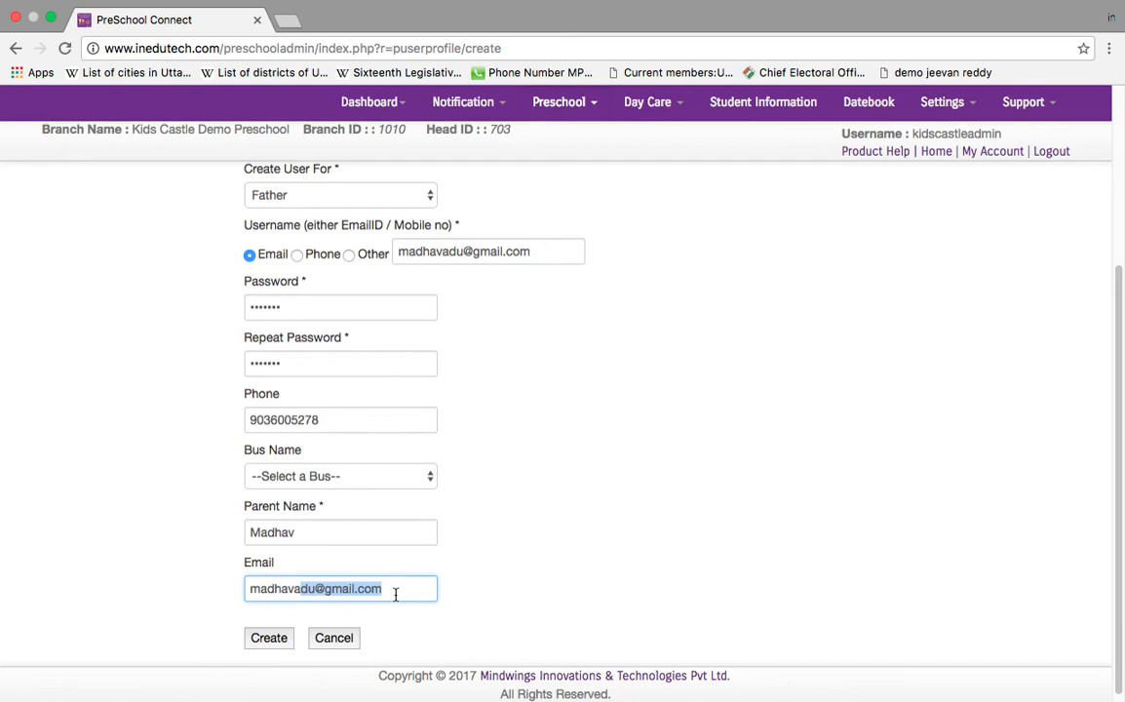
left_click_drag(396, 593, 236, 584)
left_click(399, 593)
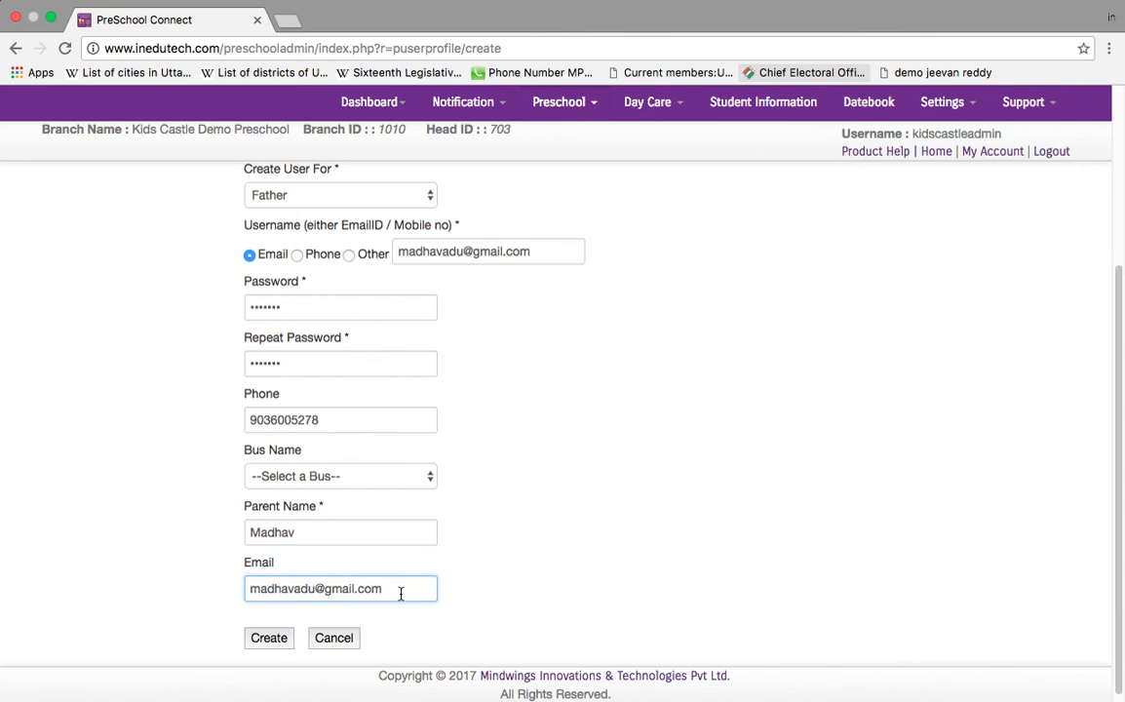
left_click(269, 639)
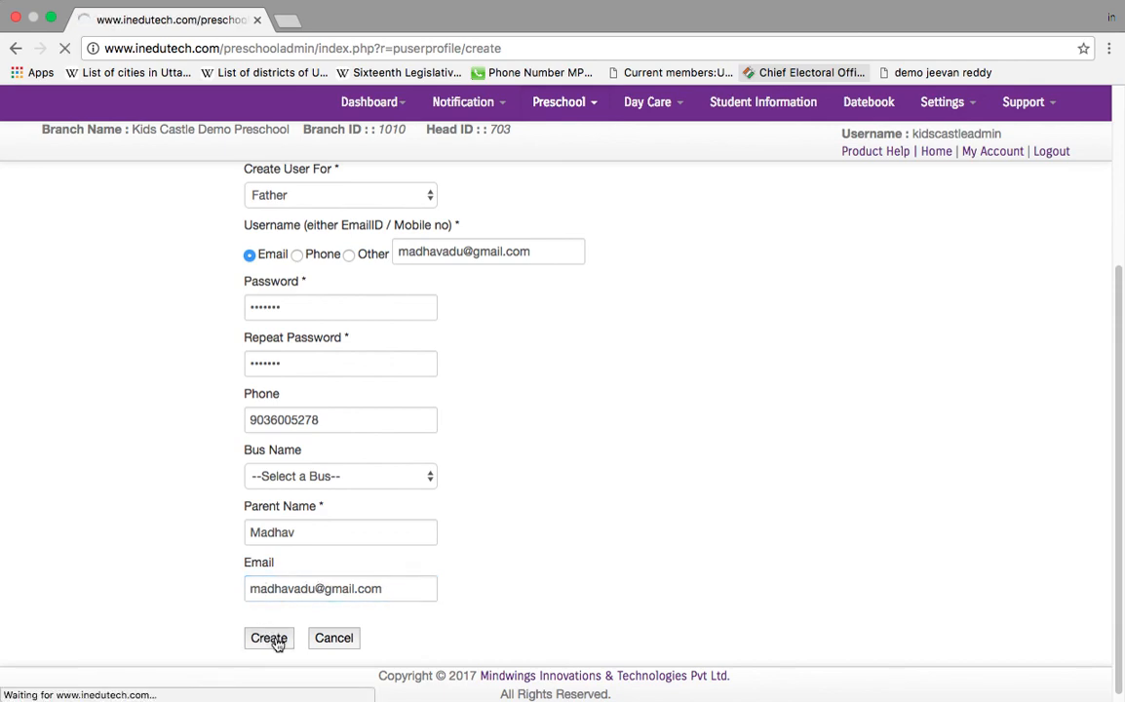
left_click_drag(253, 243, 547, 519)
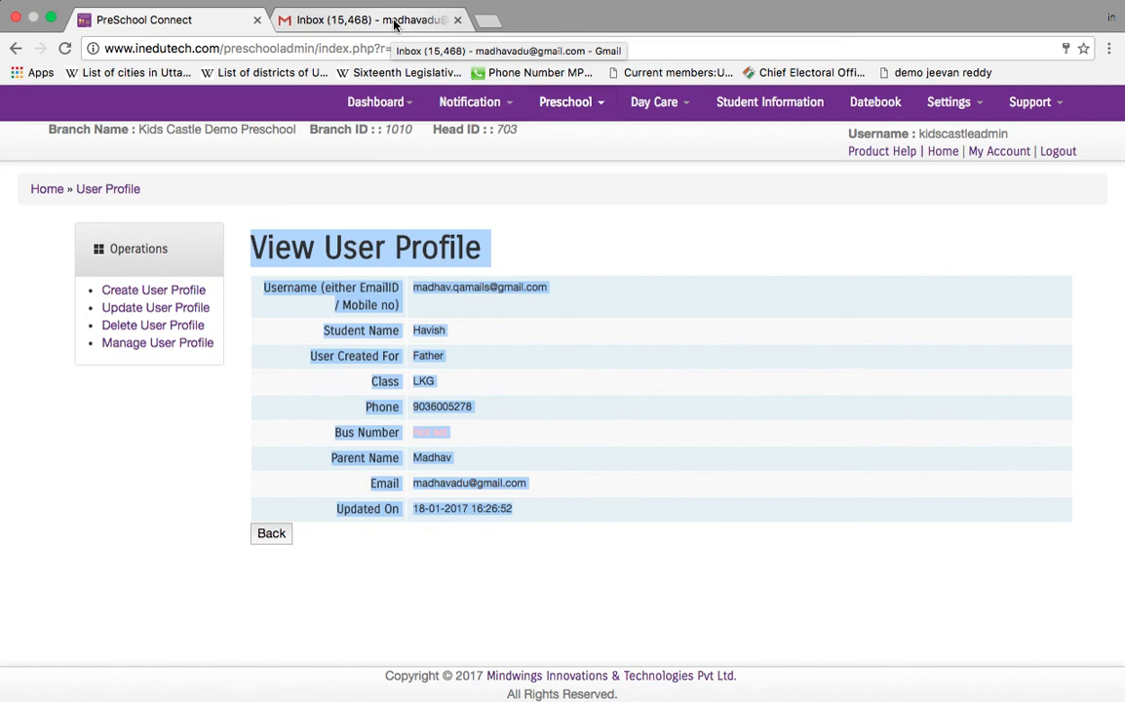
left_click(356, 22)
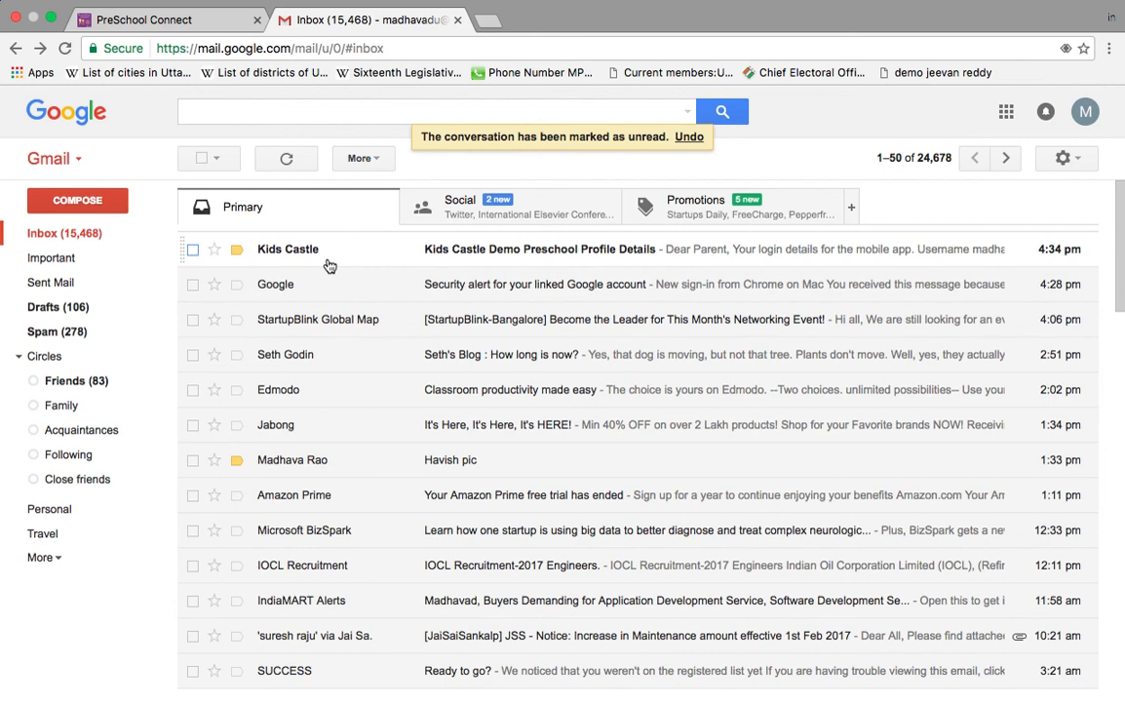
Step: Read the Kids Castle Demo Preschool Profile Details email, then go back to the Preschool Connect tab
left_click(416, 255)
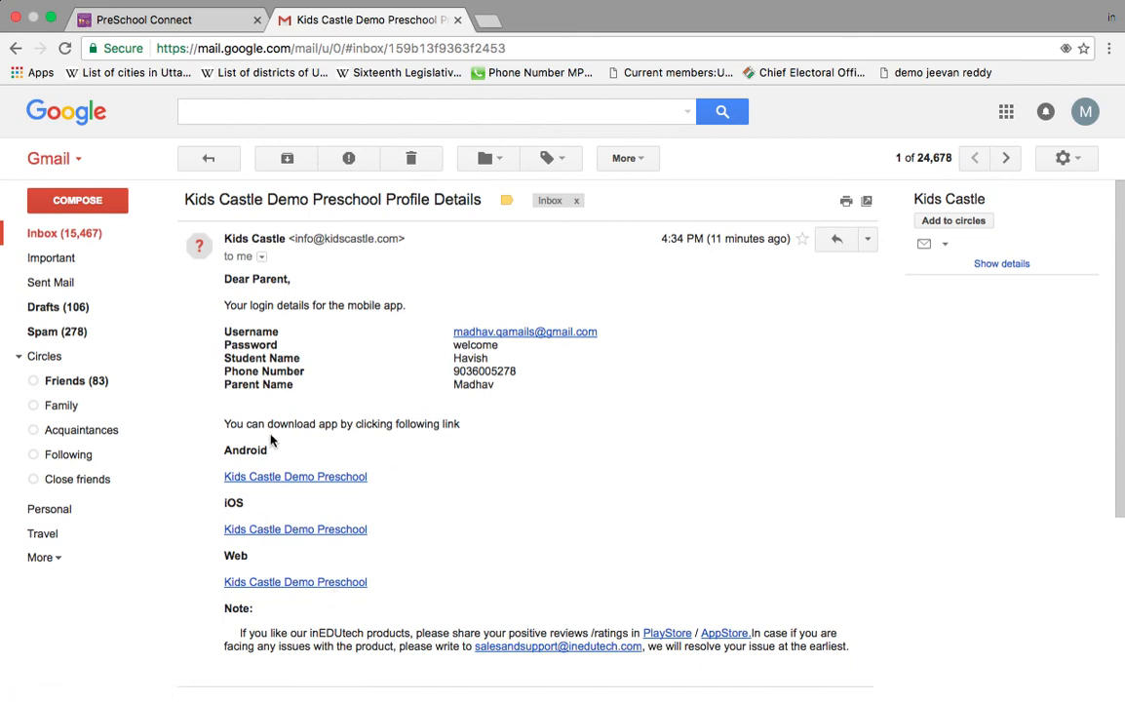
left_click(215, 13)
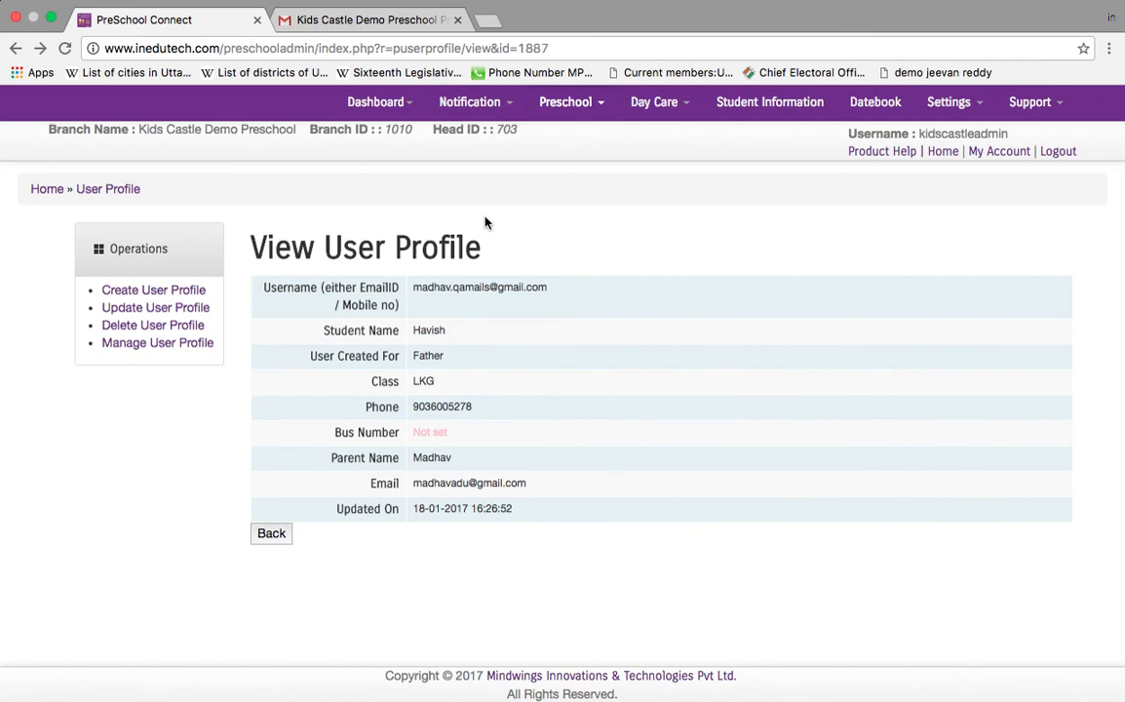
Step: Go to Preschool-Dashboard from the Dashboard menu
left_click(383, 114)
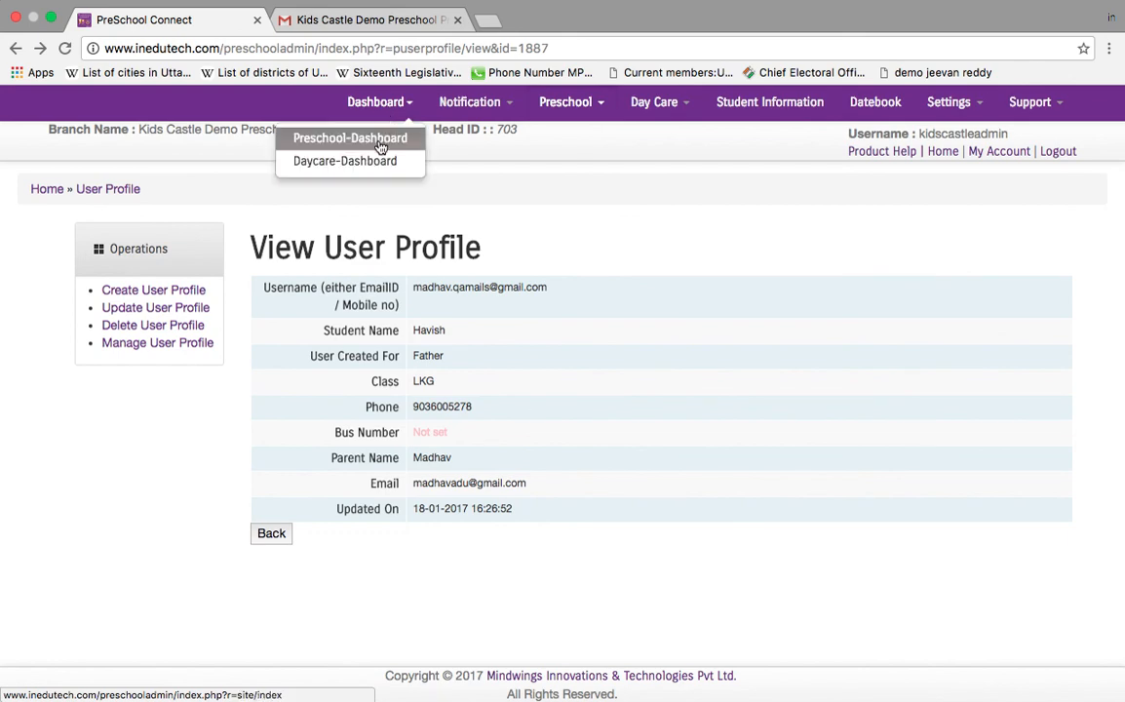
left_click(380, 145)
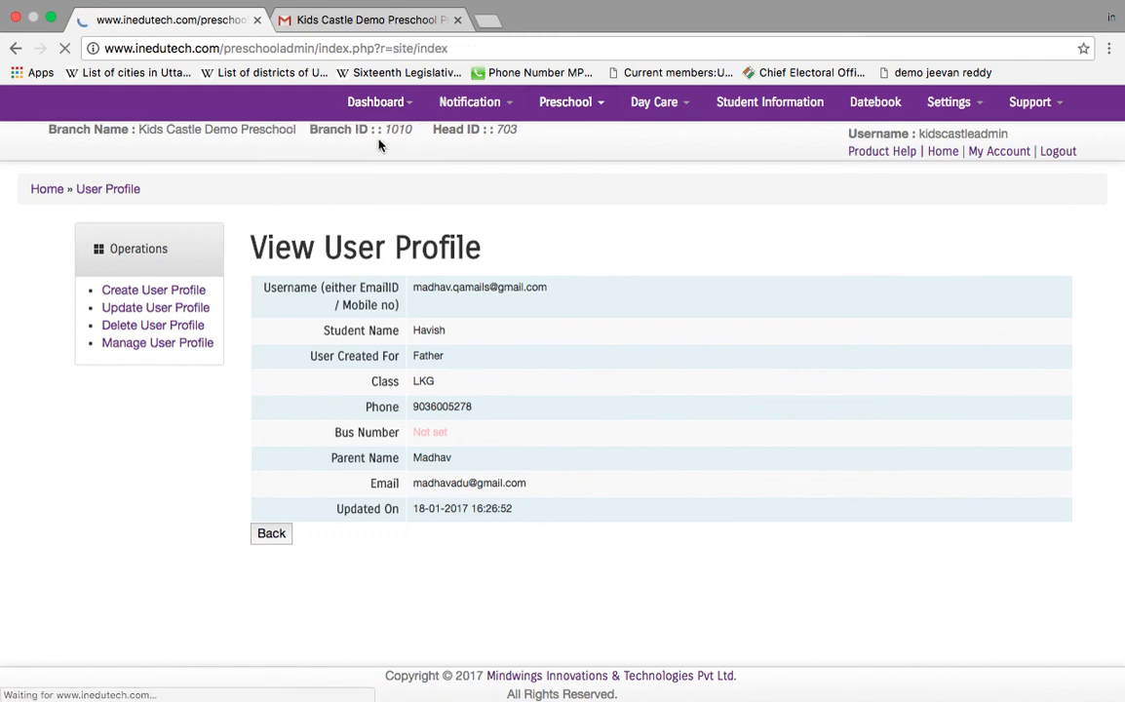